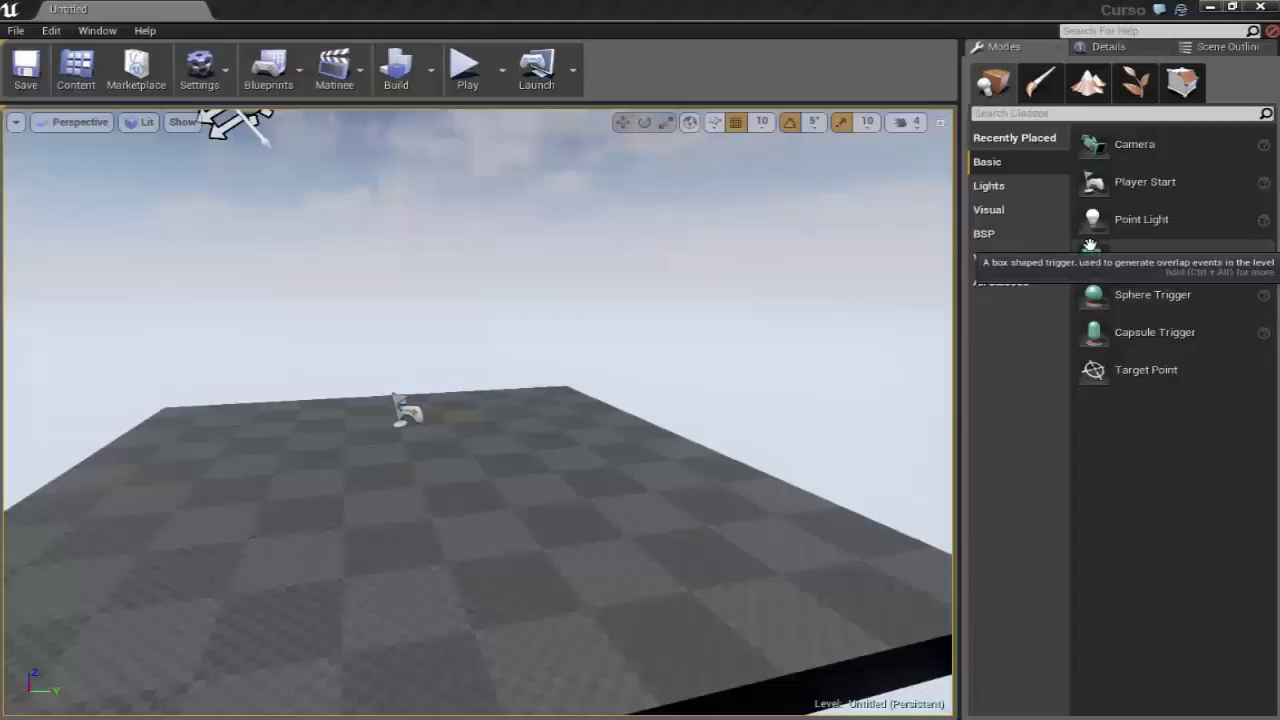
Show the BSP brush shapes (Box, Cone, Cylinder, stairs, Sphere) in the Modes panel.
click(1018, 233)
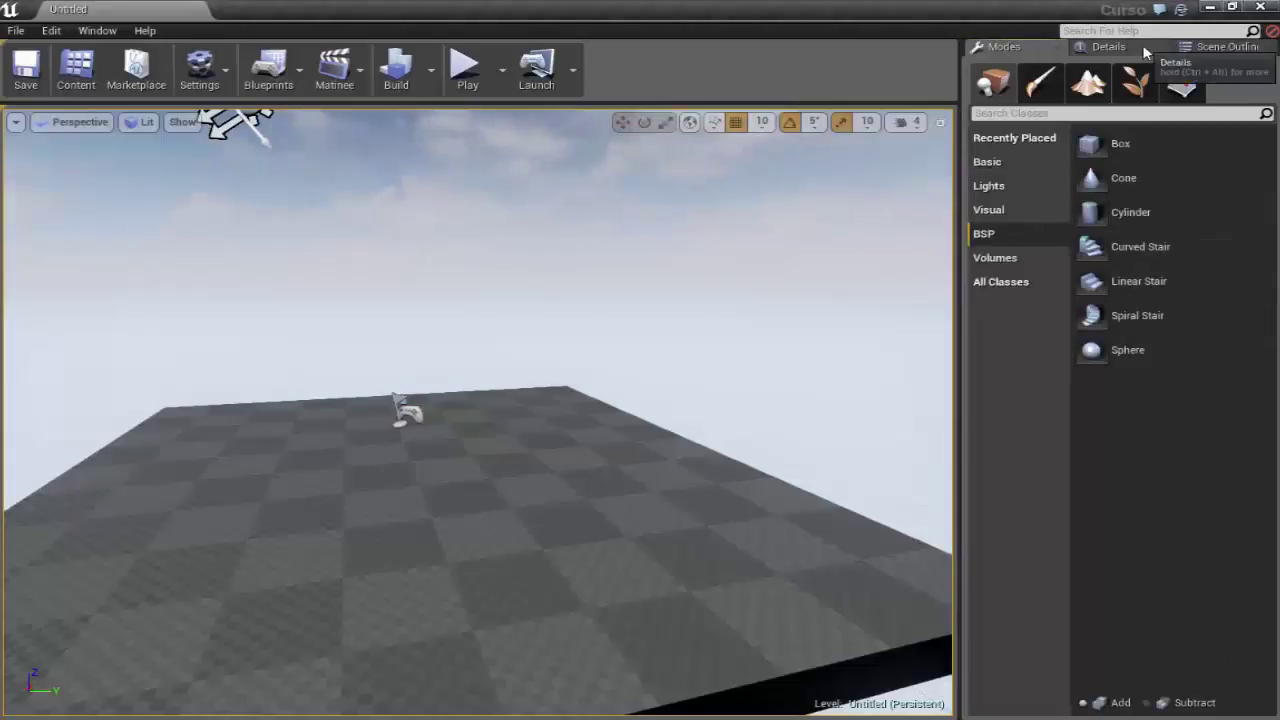
click(1105, 47)
click(1003, 47)
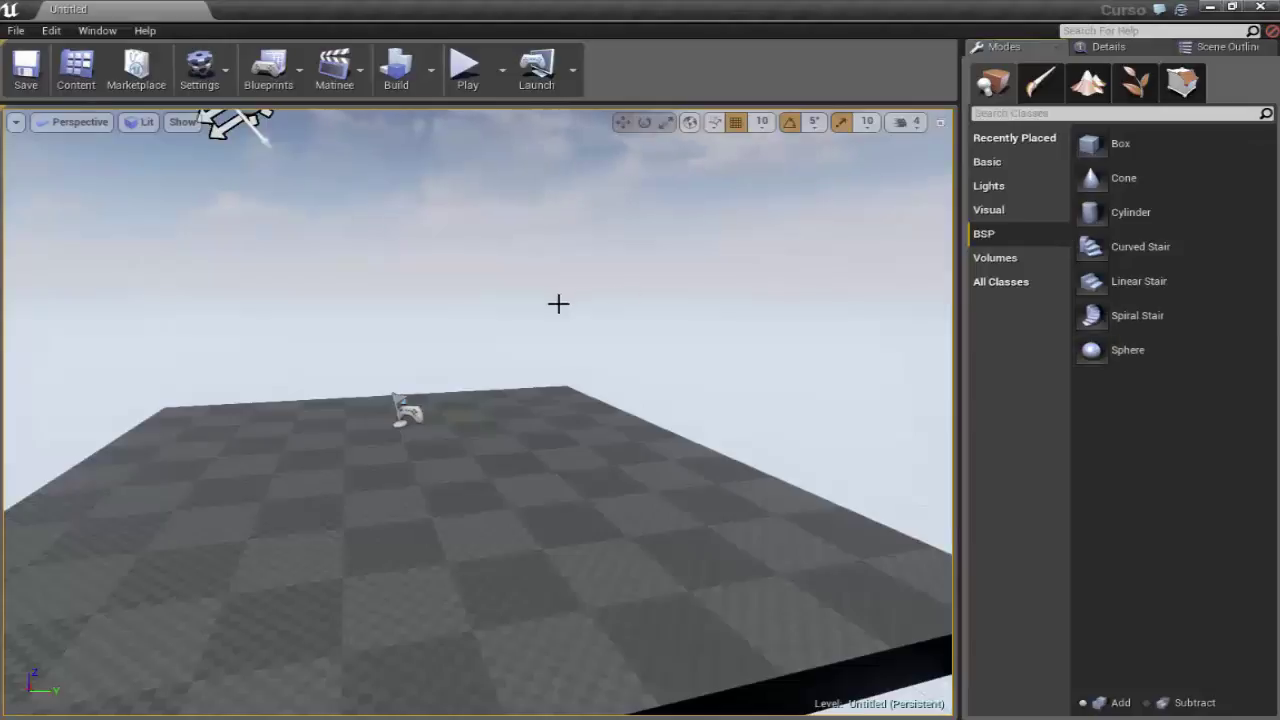
scroll(563, 295, down, 5)
right_drag(480, 400, 400, 330)
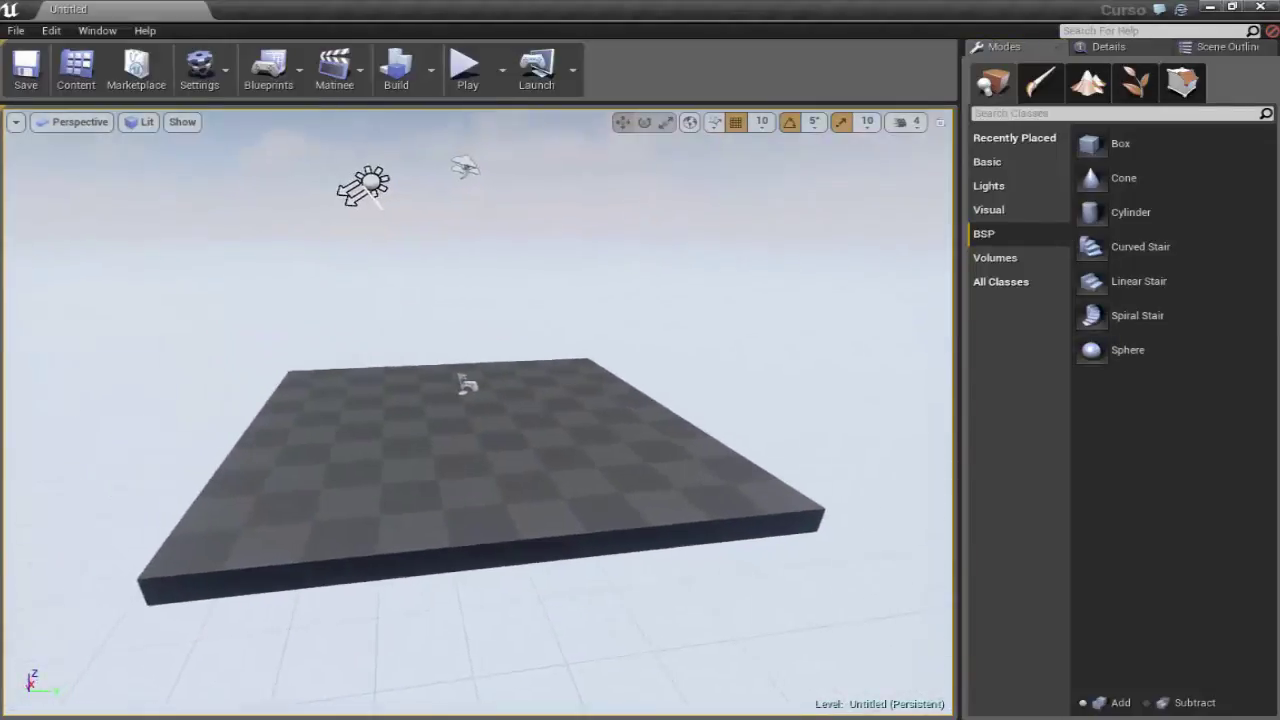
right_drag(760, 265, 807, 261)
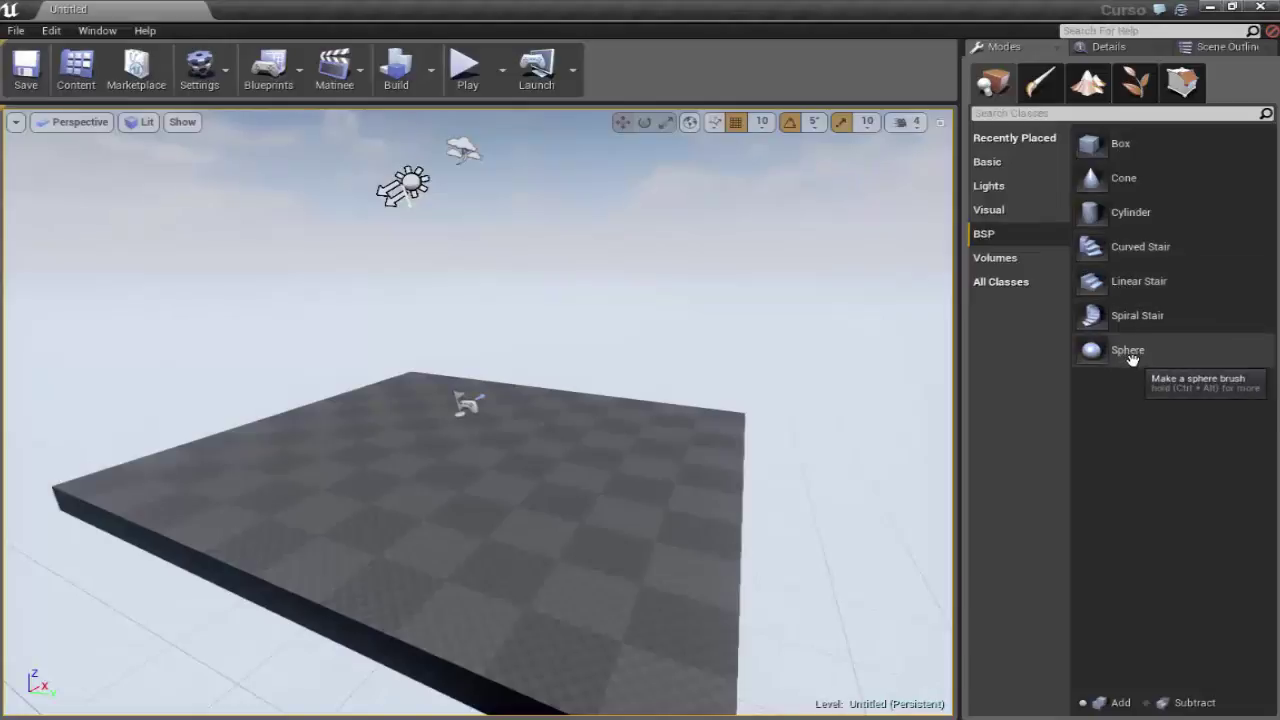
mouse_move(281, 206)
right_down()
mouse_move(240, 190)
mouse_move(290, 176)
right_up()
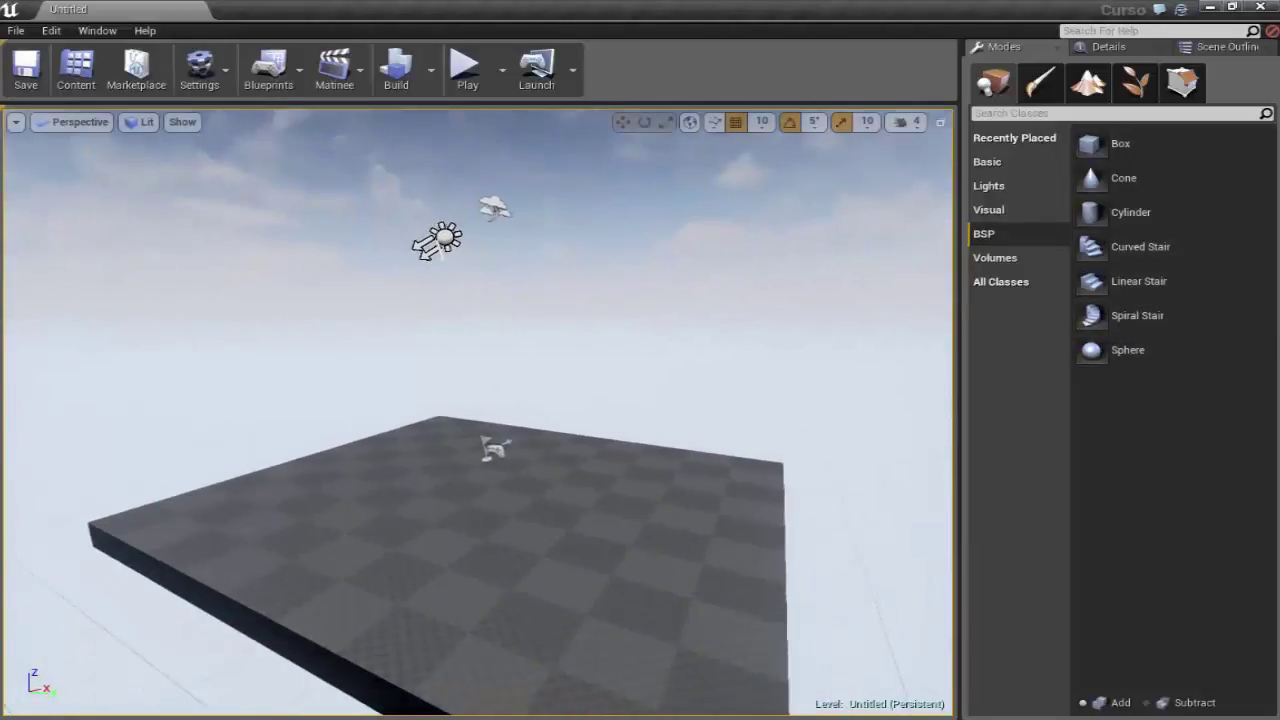
mouse_move(480, 300)
right_down()
mouse_move(560, 300)
mouse_move(560, 380)
right_up()
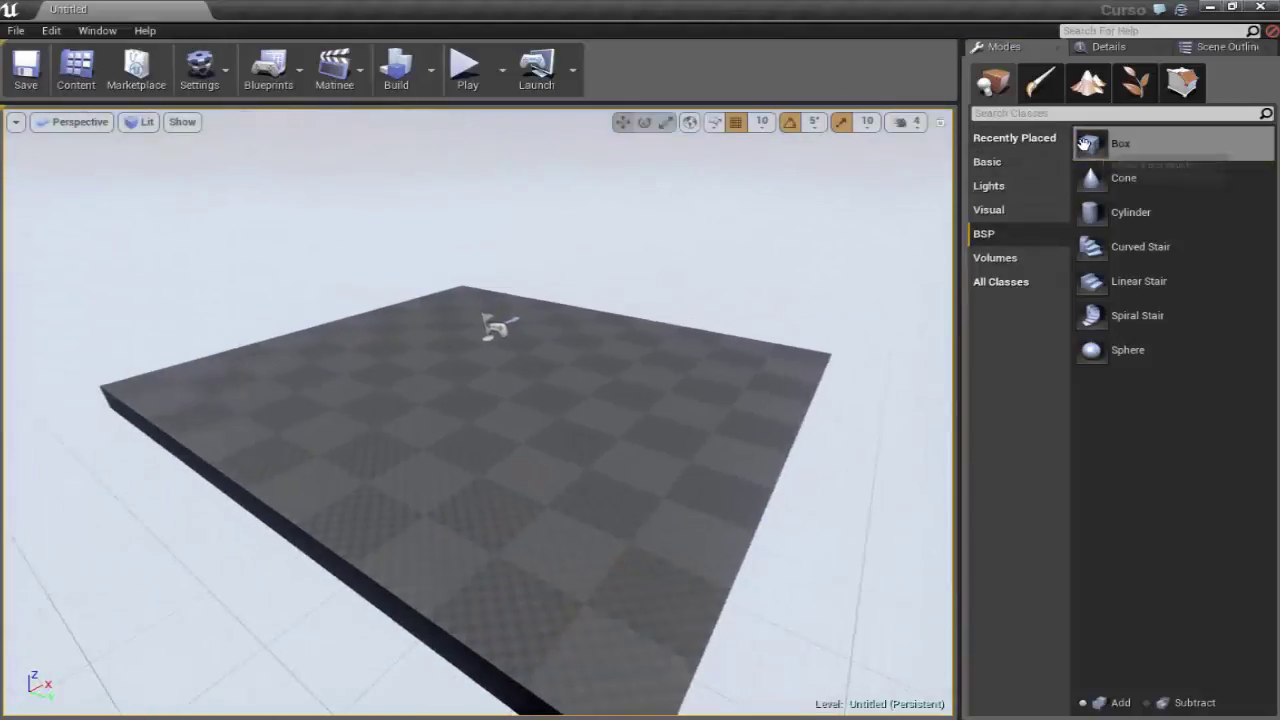
Drop a Box BSP brush onto the checkered floor platform and orbit around it.
mouse_move(1100, 143)
mouse_down()
mouse_move(709, 282)
mouse_move(674, 334)
mouse_up()
mouse_move(558, 440)
right_down()
mouse_move(578, 440)
mouse_move(558, 340)
mouse_move(530, 420)
right_up()
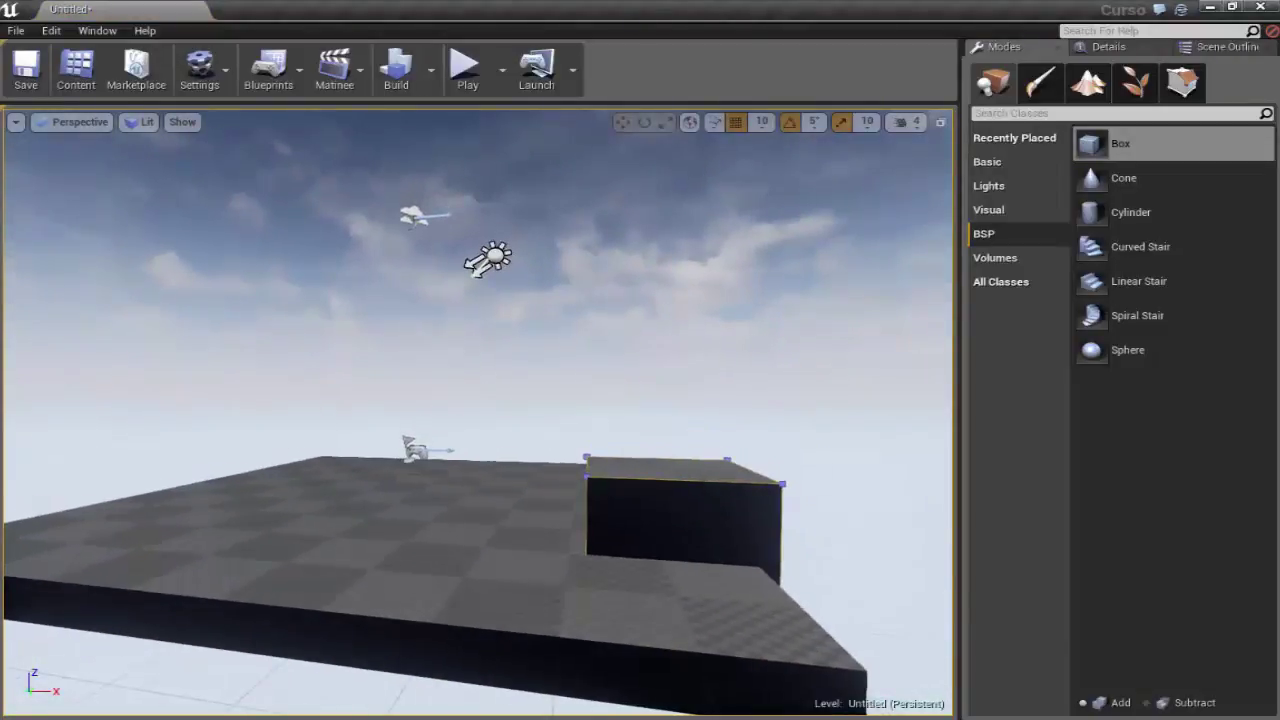
right_drag(453, 551, 553, 551)
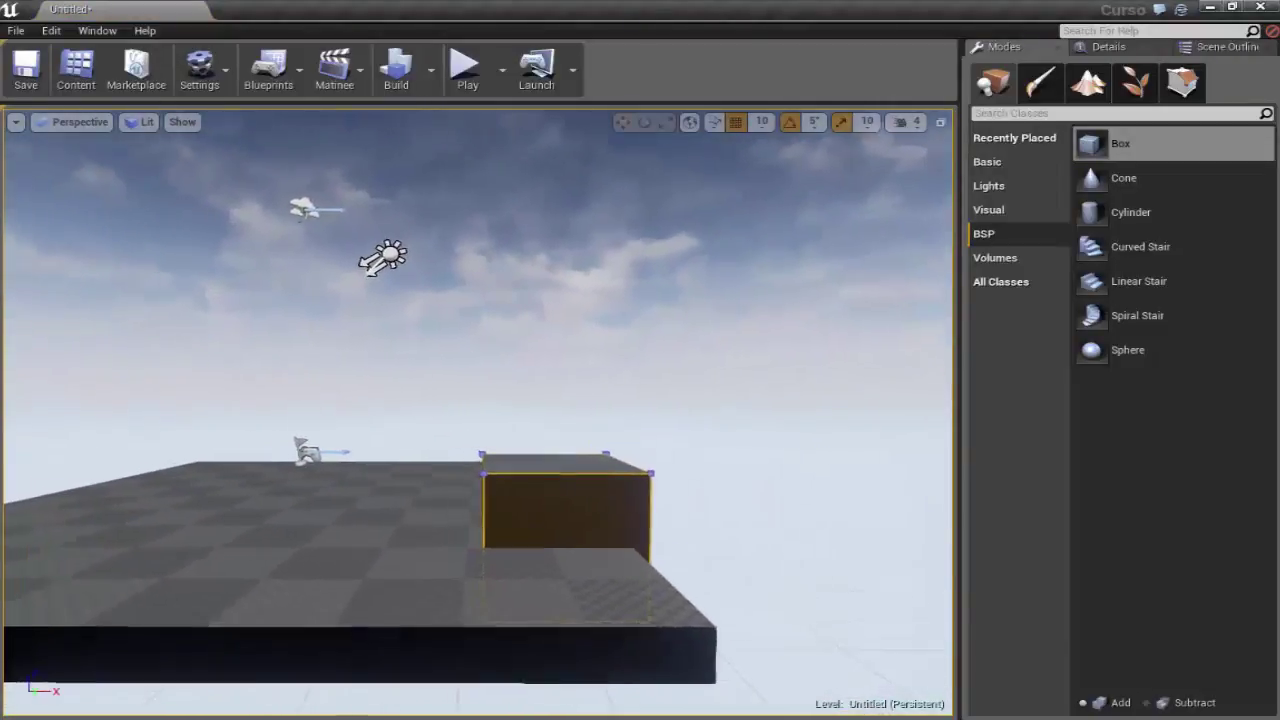
right_drag(453, 551, 397, 529)
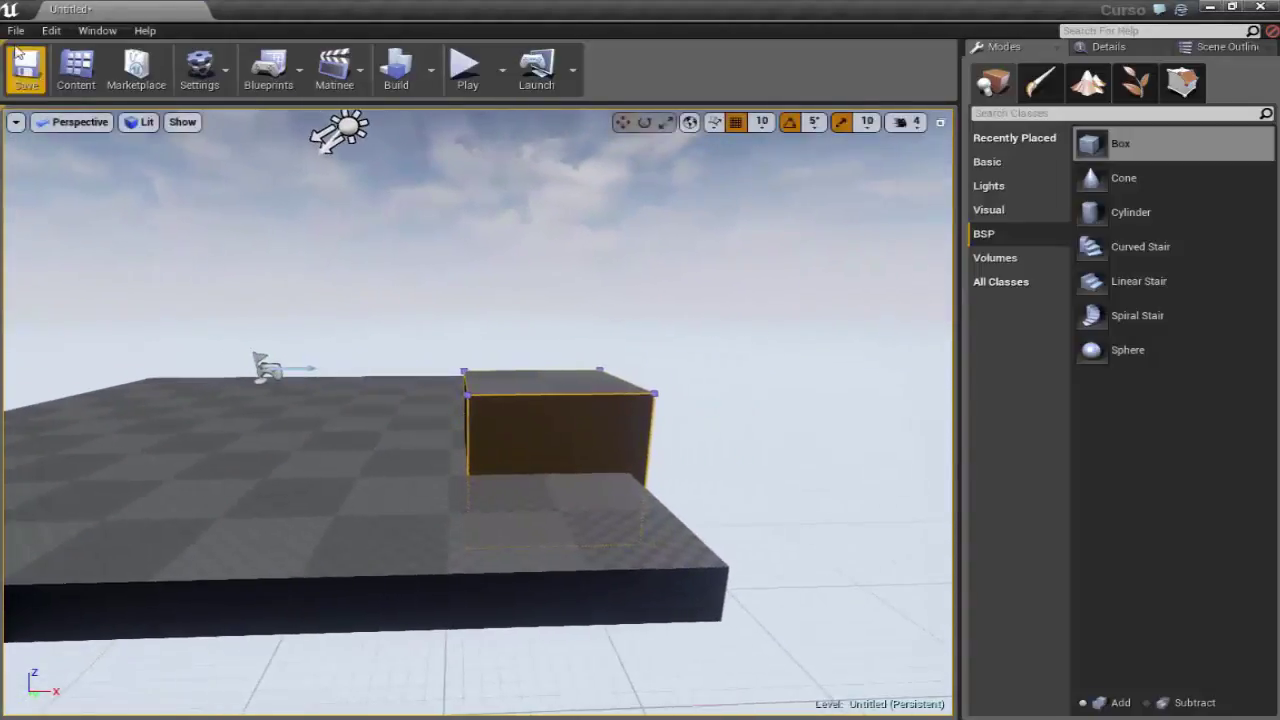
Enable Show Transform Widget and raise the box up out of the floor.
click(222, 72)
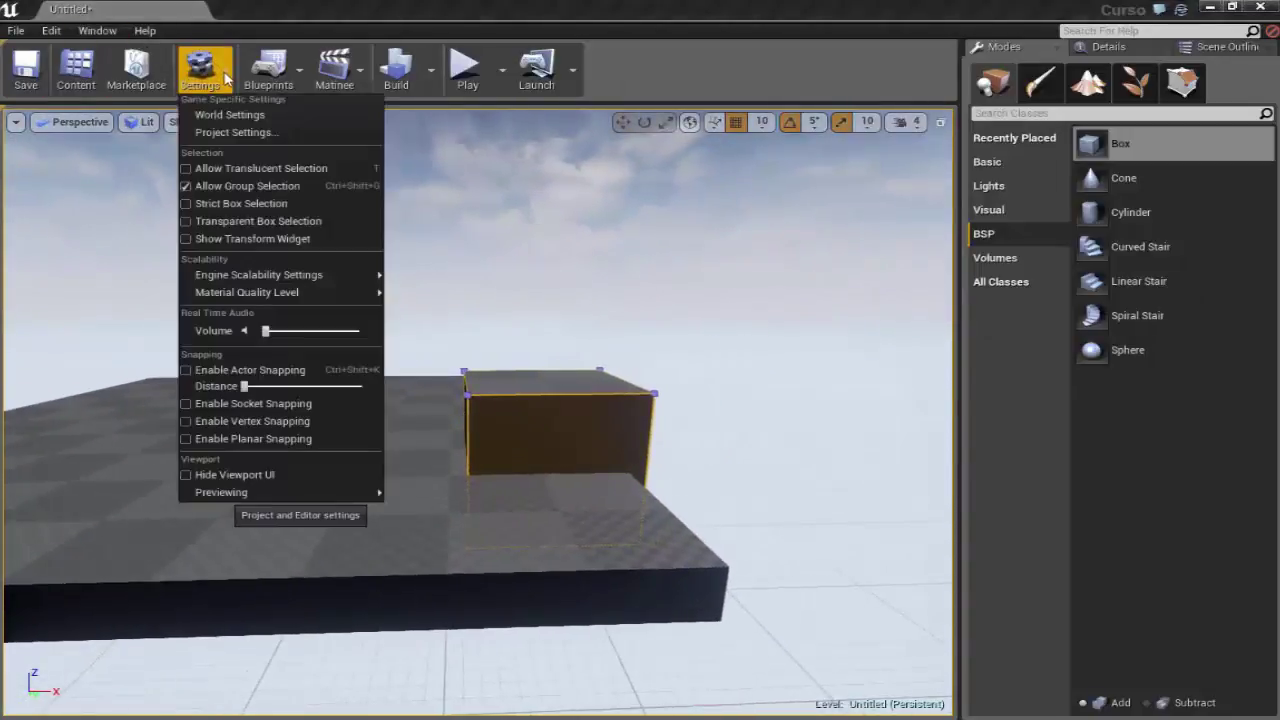
click(190, 240)
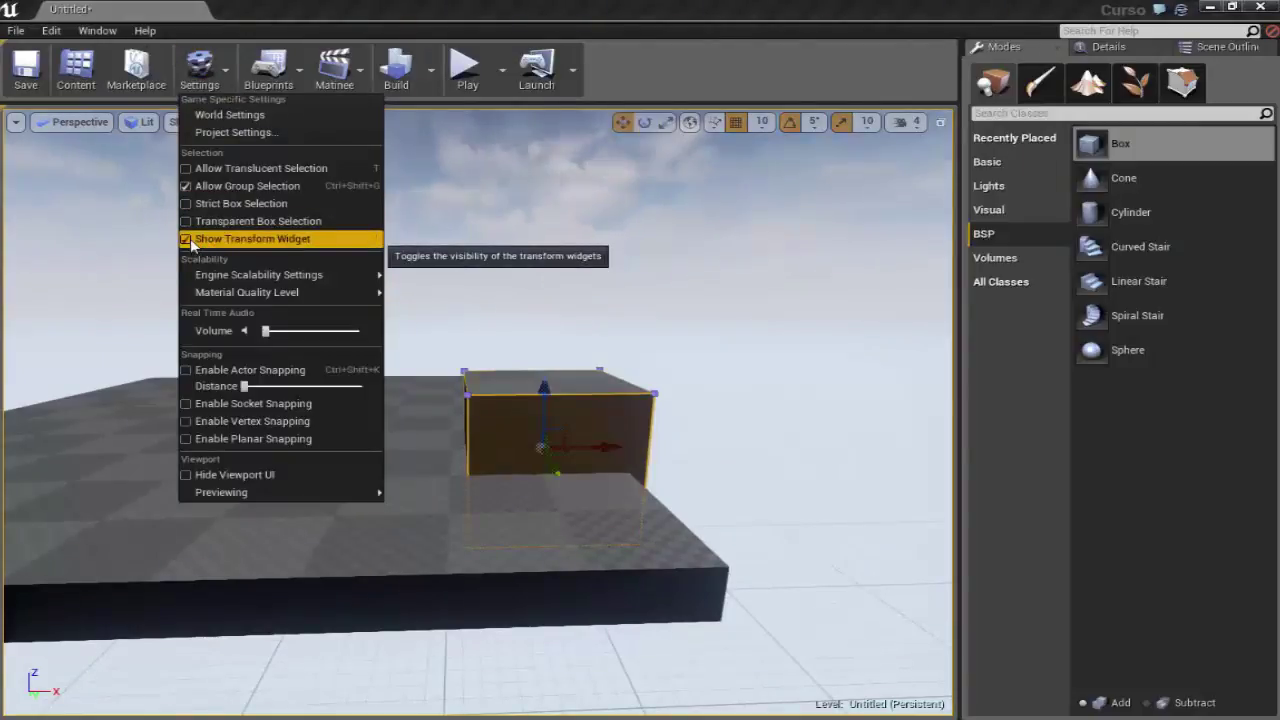
right_drag(540, 450, 508, 453)
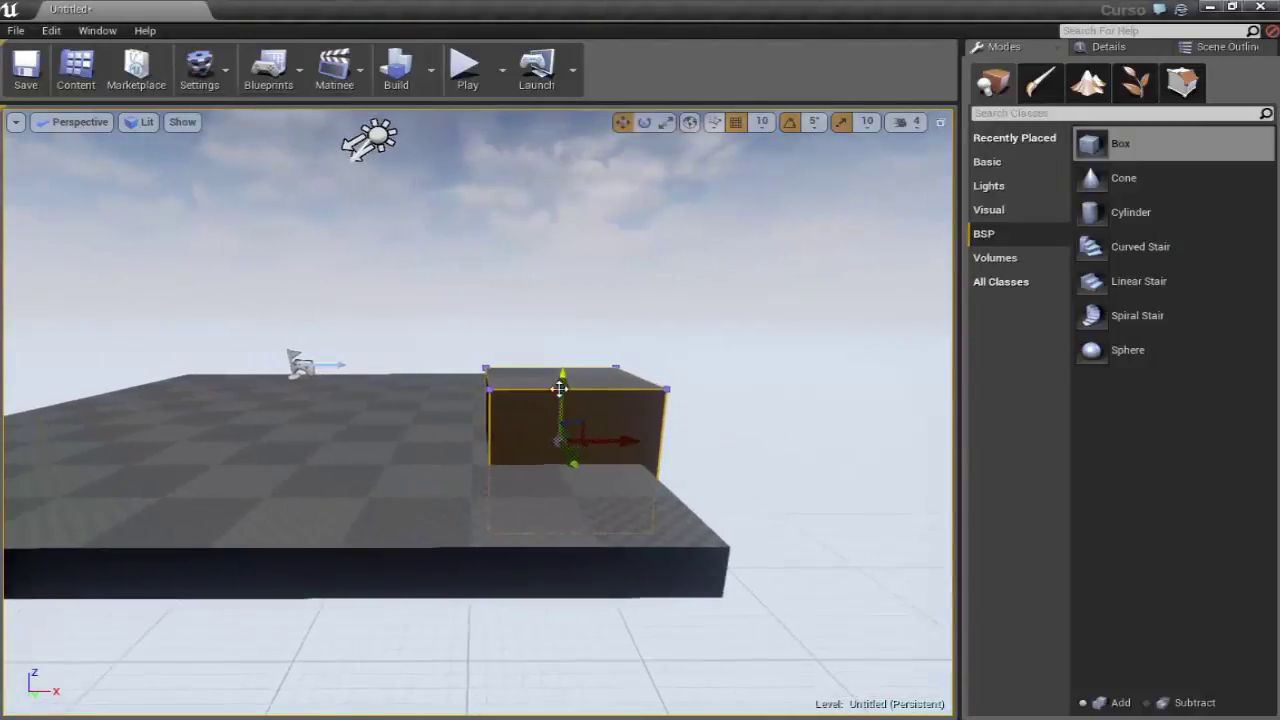
drag(560, 389, 530, 322)
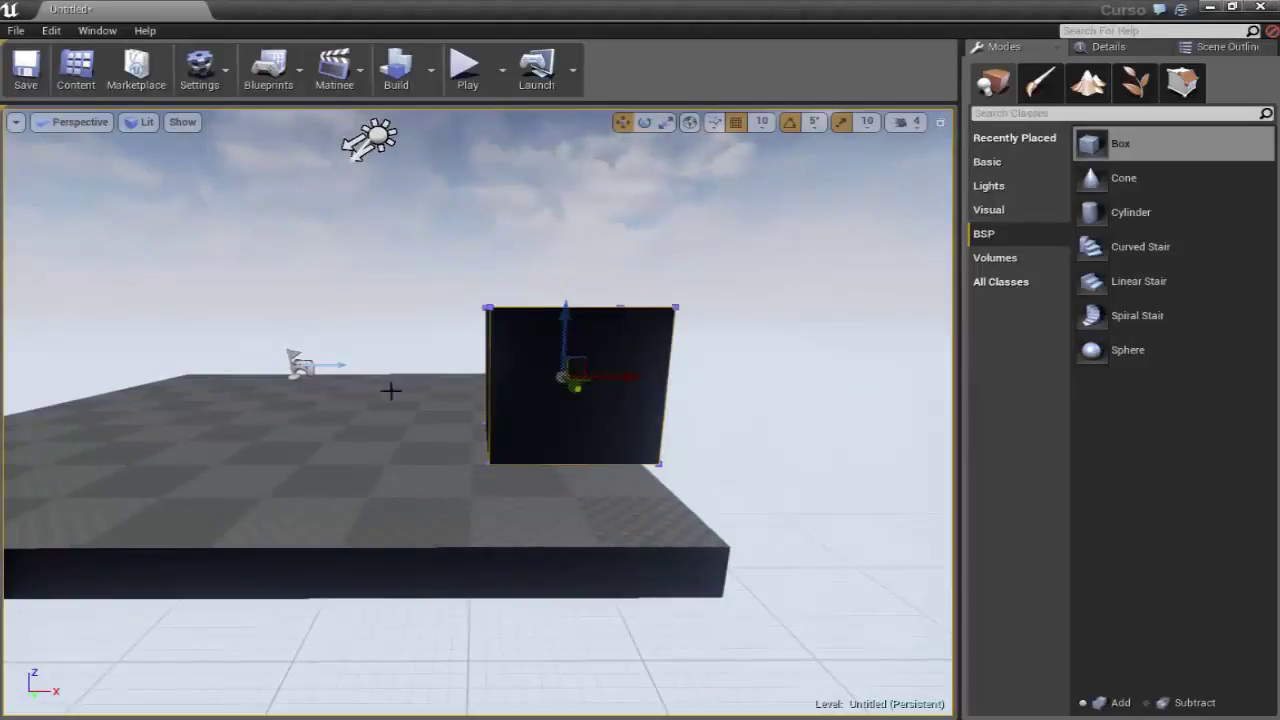
right_drag(390, 390, 348, 476)
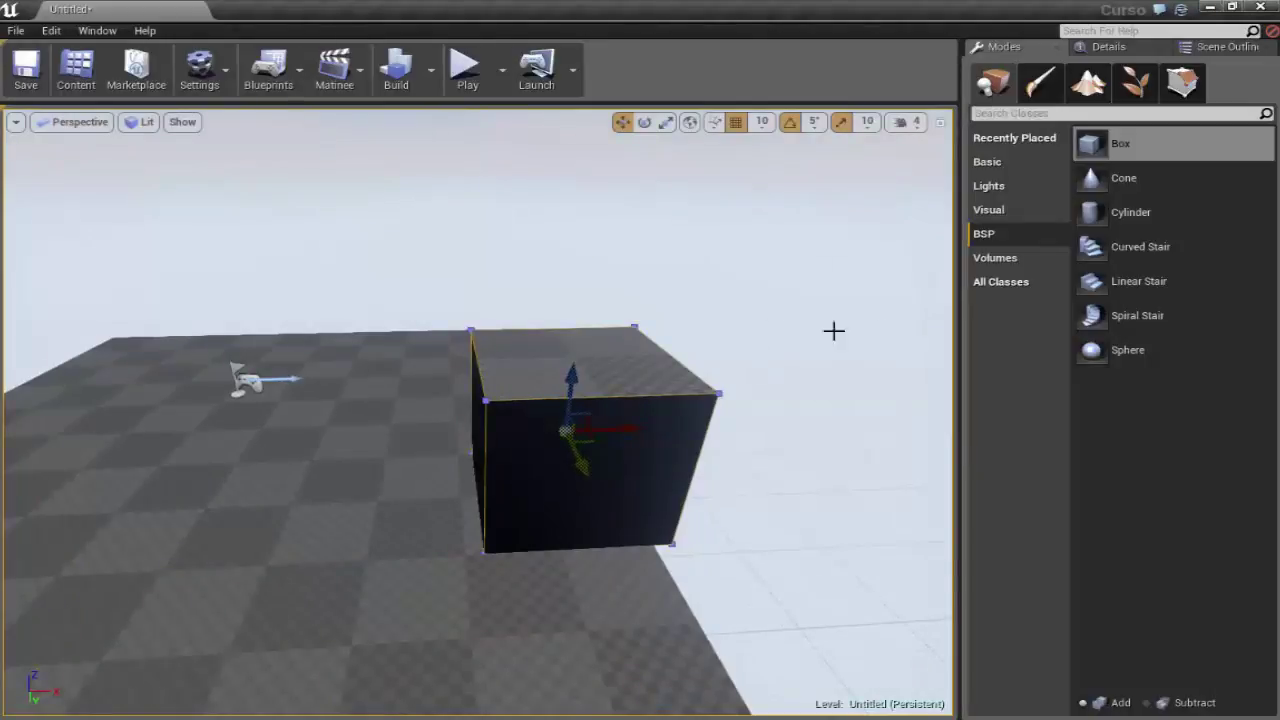
Slide the box along its X and Y axes to a new spot on the platform.
drag(631, 427, 349, 471)
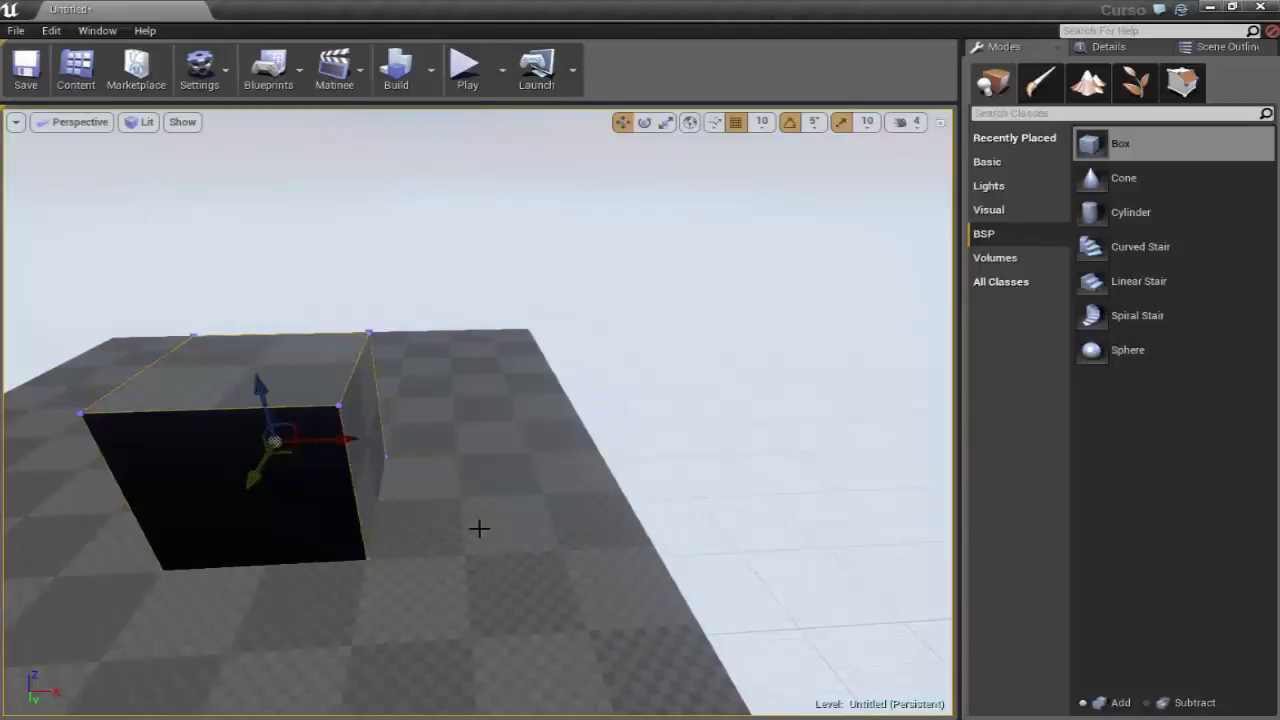
scroll(479, 528, down, 5)
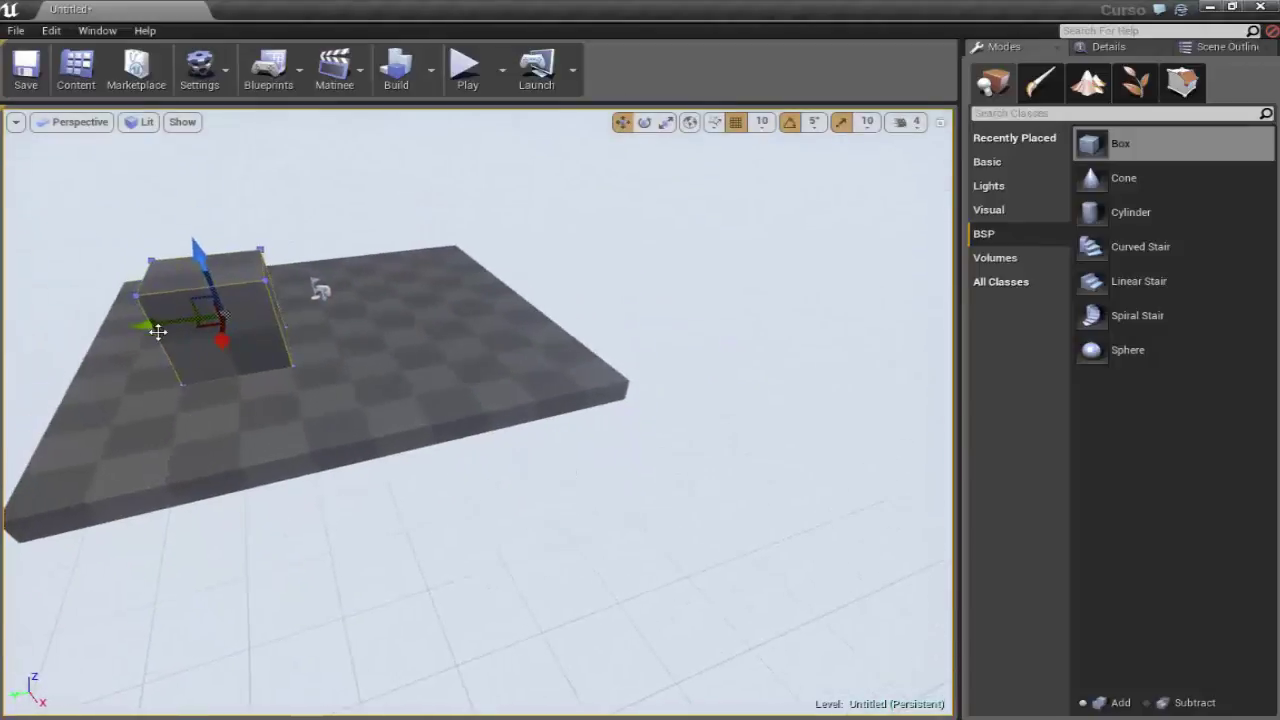
drag(158, 332, 266, 318)
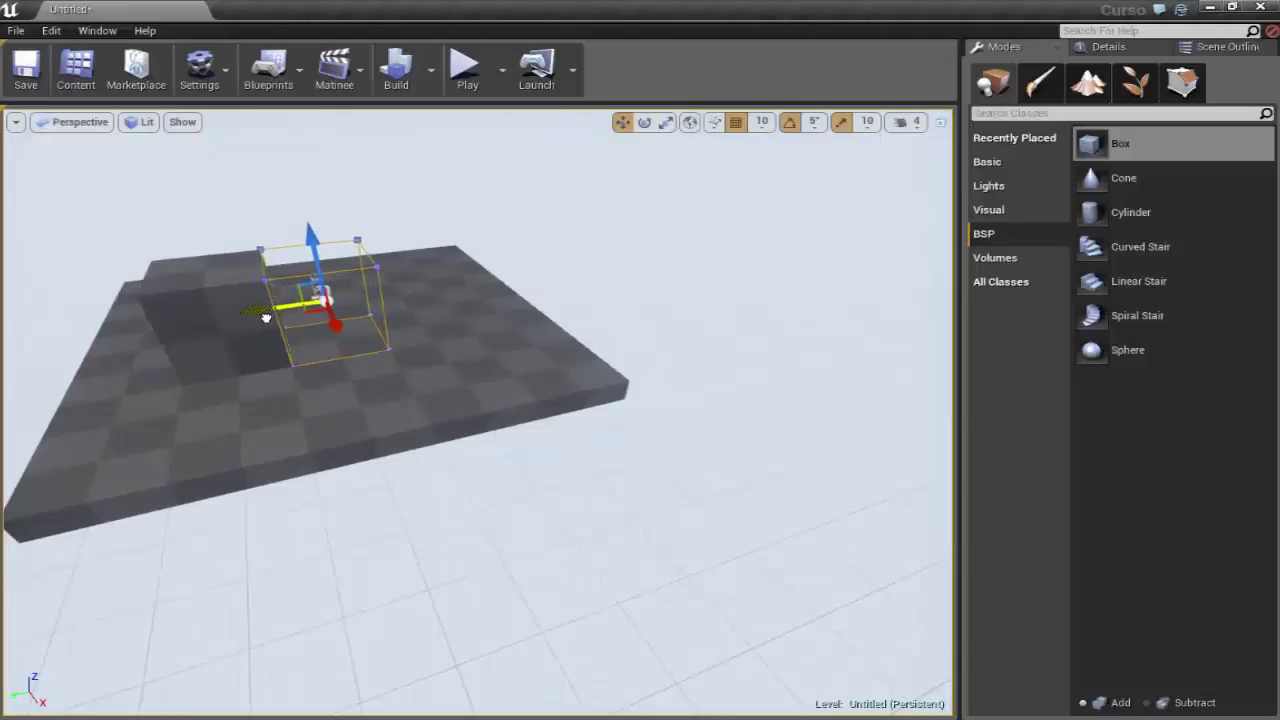
drag(266, 318, 400, 303)
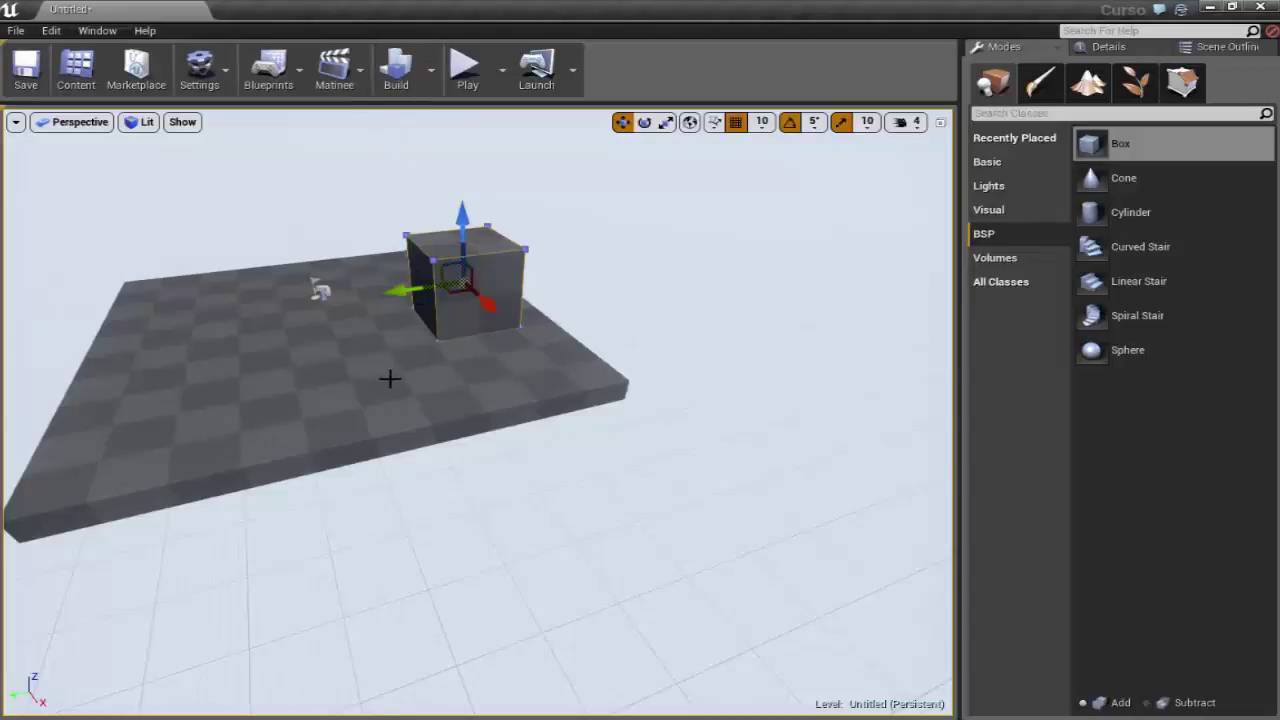
right_drag(390, 378, 450, 380)
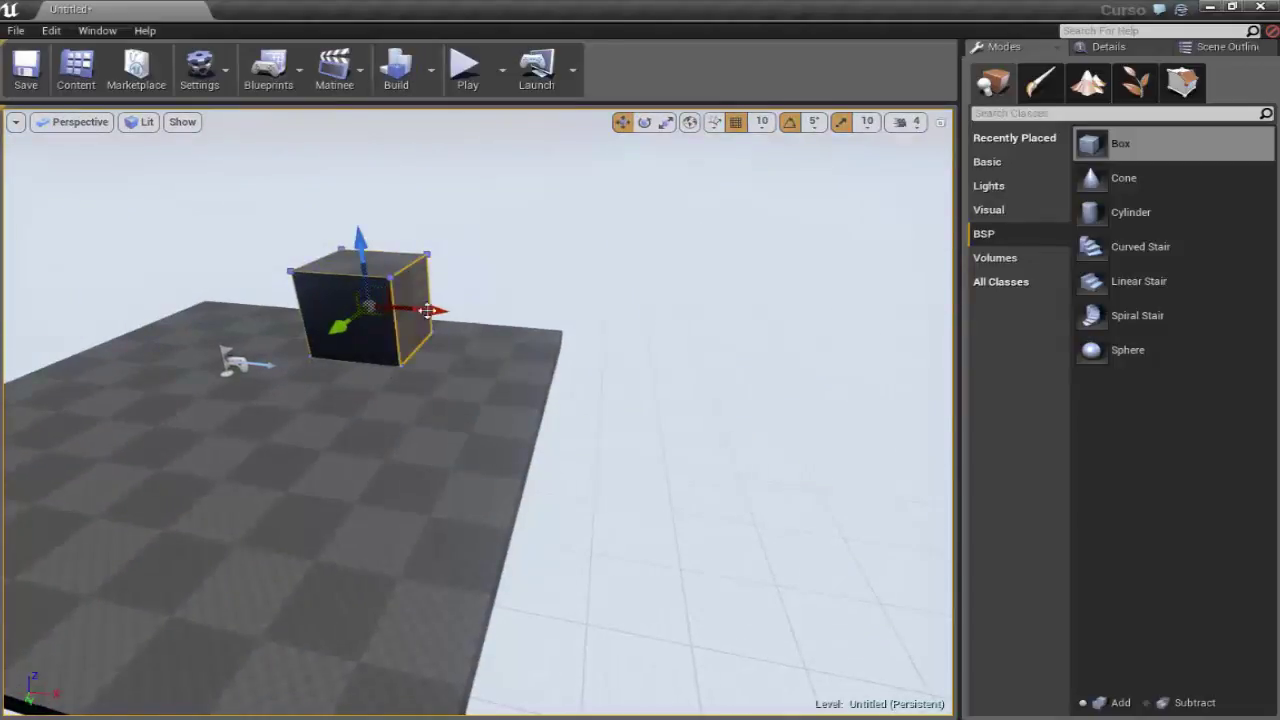
drag(418, 309, 488, 314)
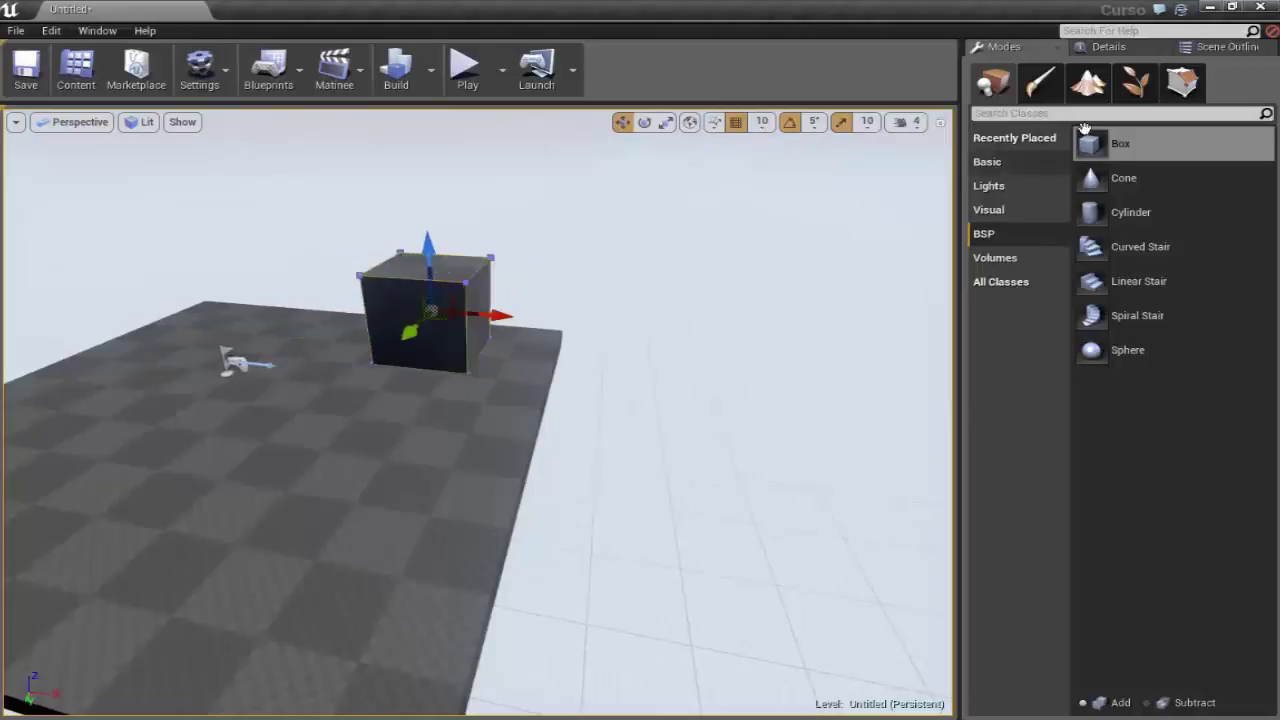
In Geometry Editing mode, drag the cube's left face outward into a long rectangular block.
click(1195, 83)
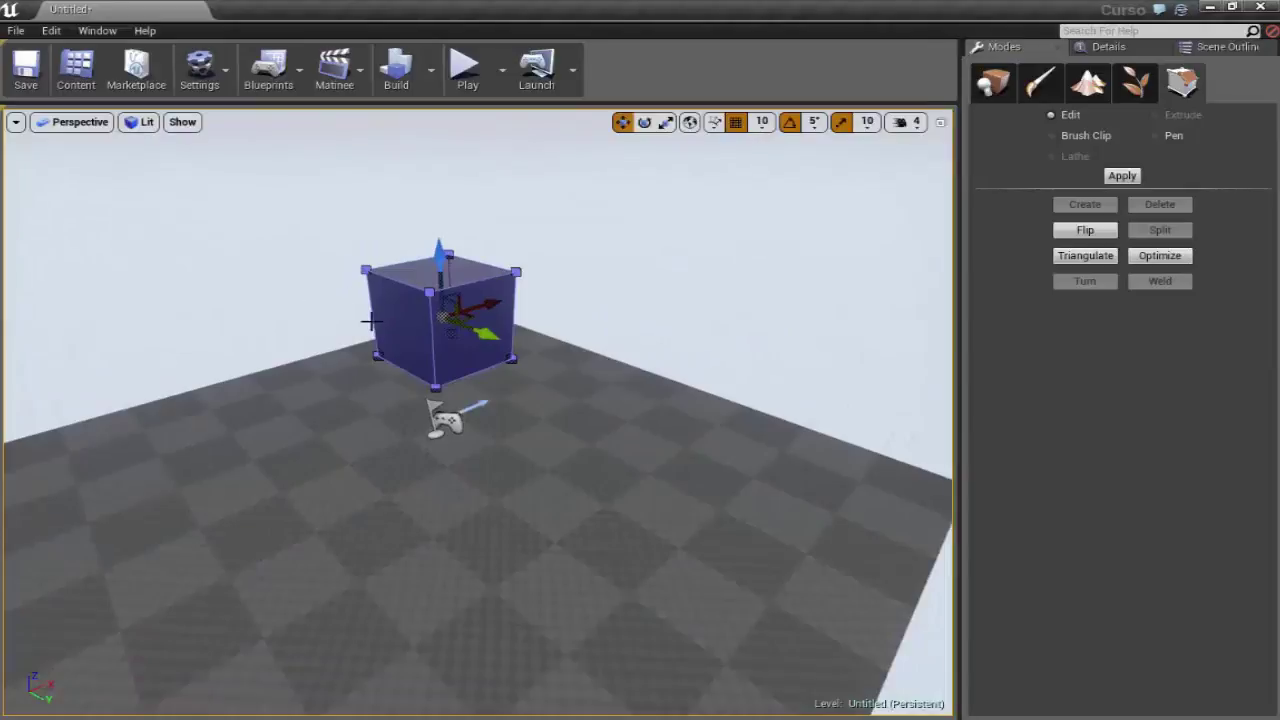
click(405, 318)
drag(439, 317, 163, 435)
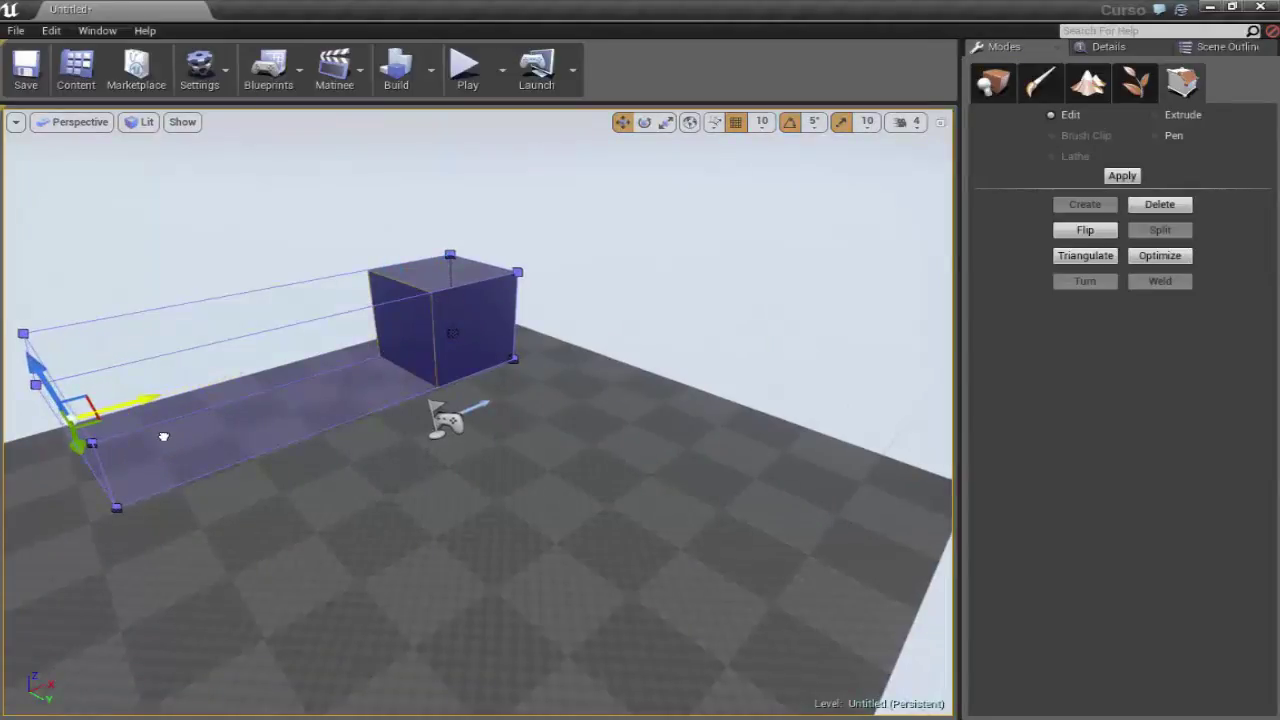
drag(163, 436, 172, 452)
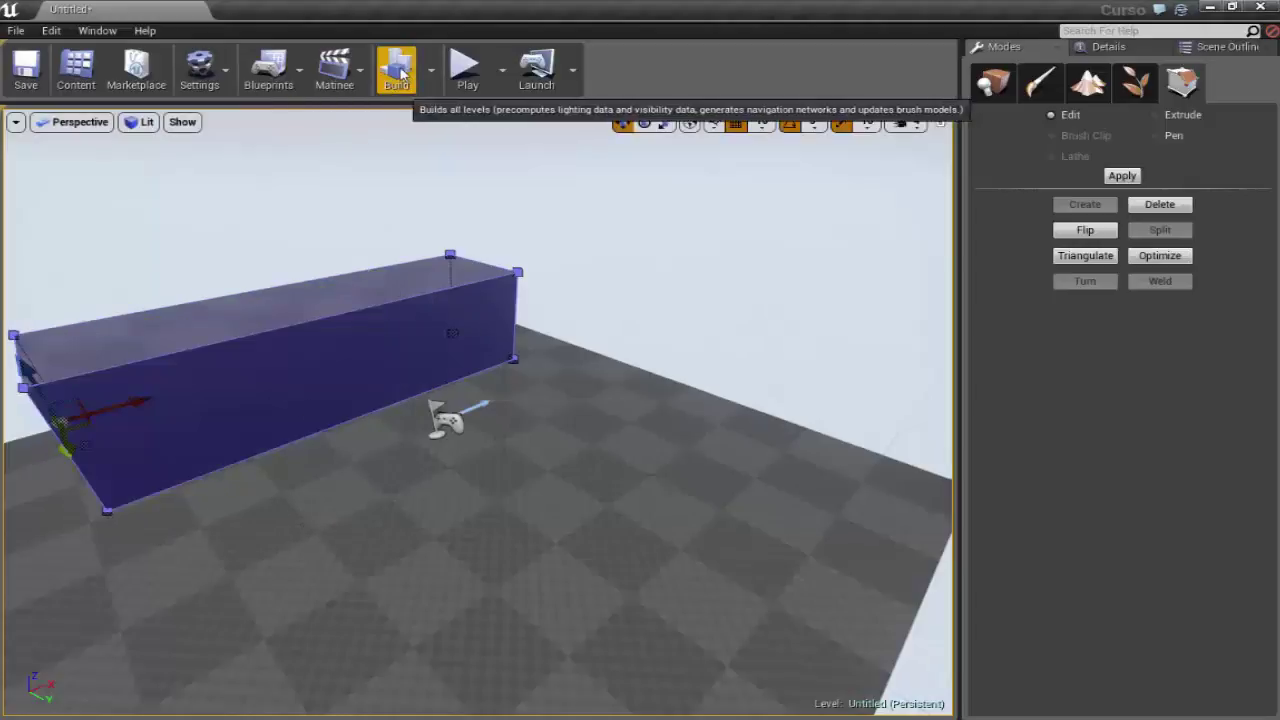
right_drag(383, 363, 305, 207)
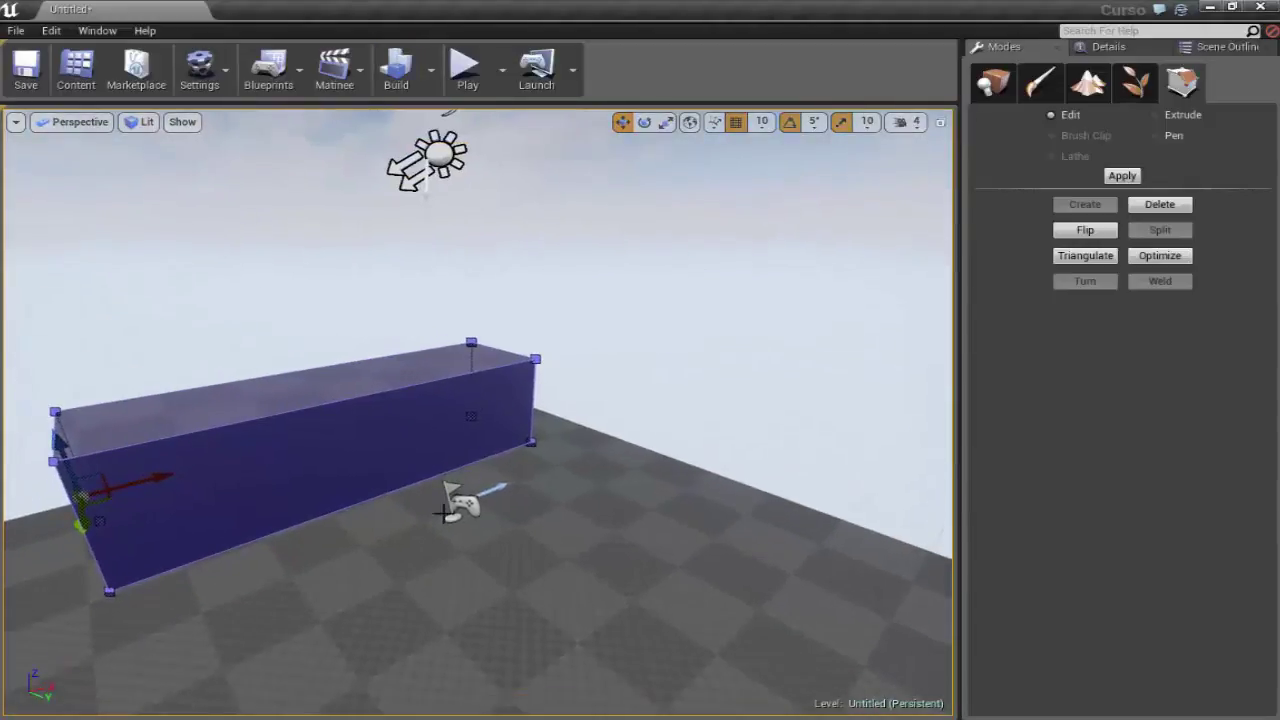
right_drag(266, 517, 396, 331)
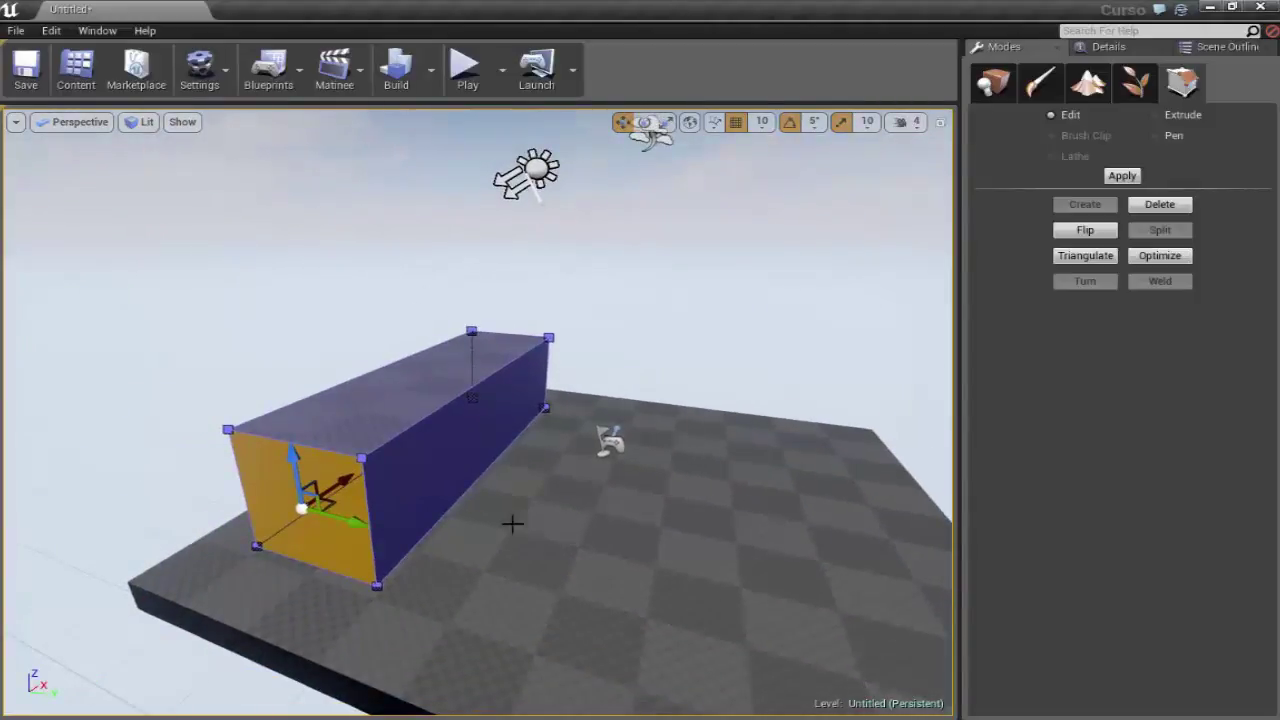
Push the block's long side face outward to widen it.
mouse_move(512, 523)
right_down()
mouse_move(460, 449)
mouse_move(366, 386)
right_up()
click(405, 400)
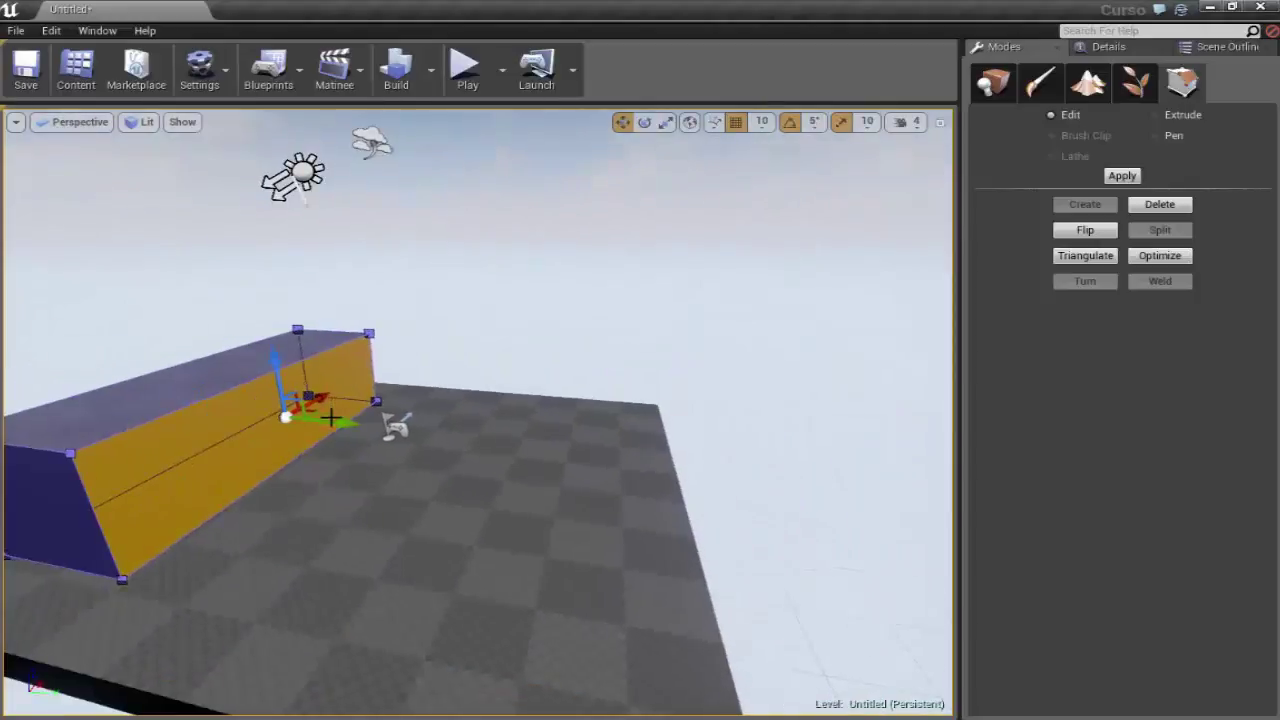
right_drag(316, 423, 370, 425)
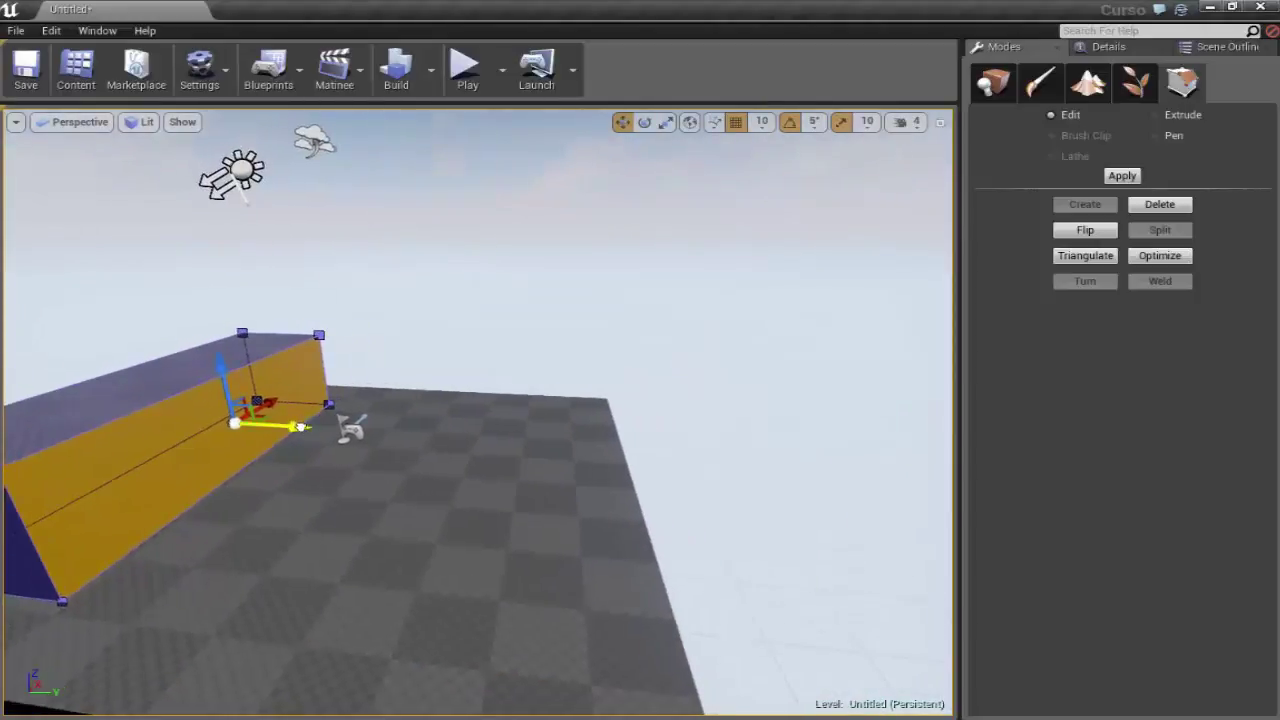
drag(300, 427, 621, 470)
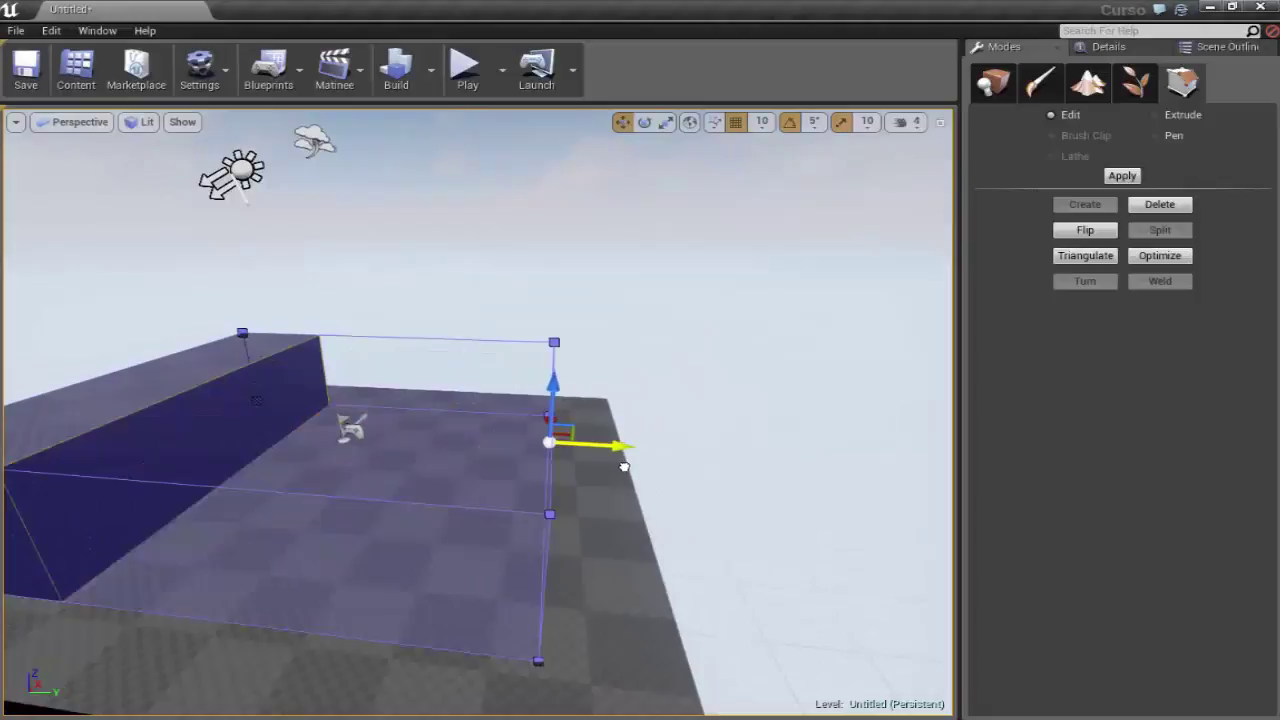
Raise the top face for height and push a side face in to thin it into a wall.
click(431, 401)
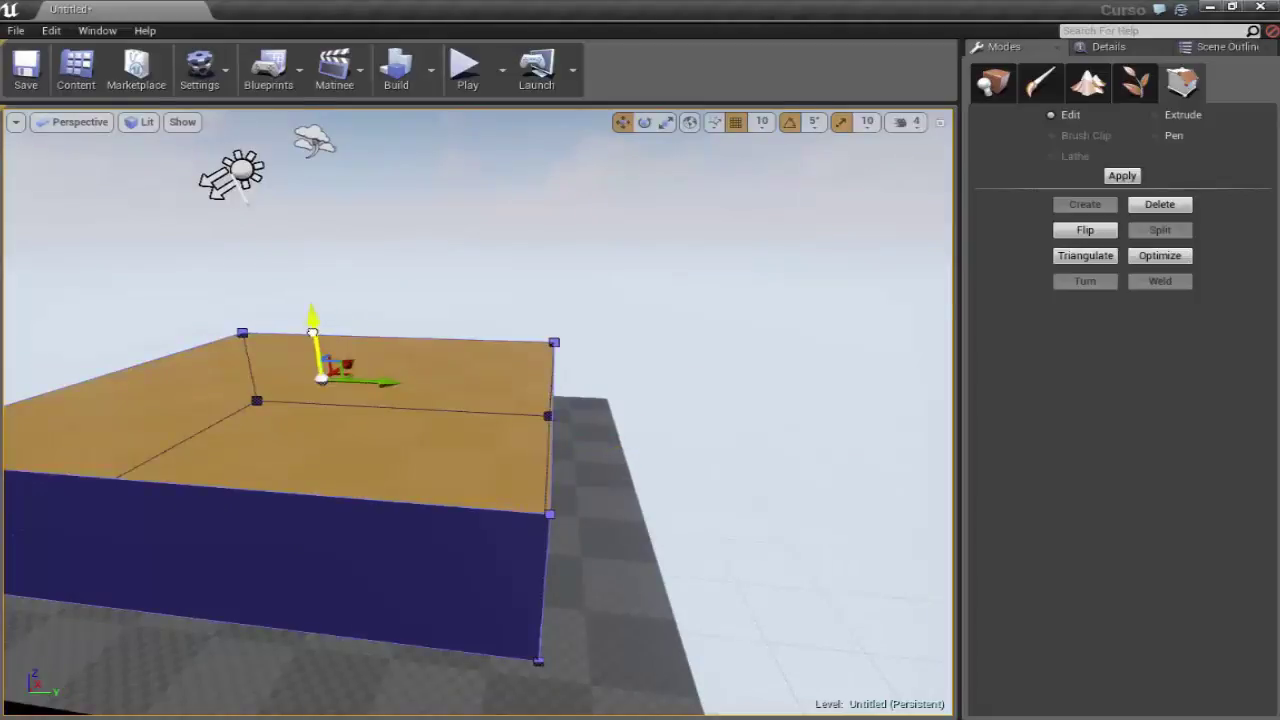
drag(312, 332, 312, 212)
right_drag(686, 368, 538, 200)
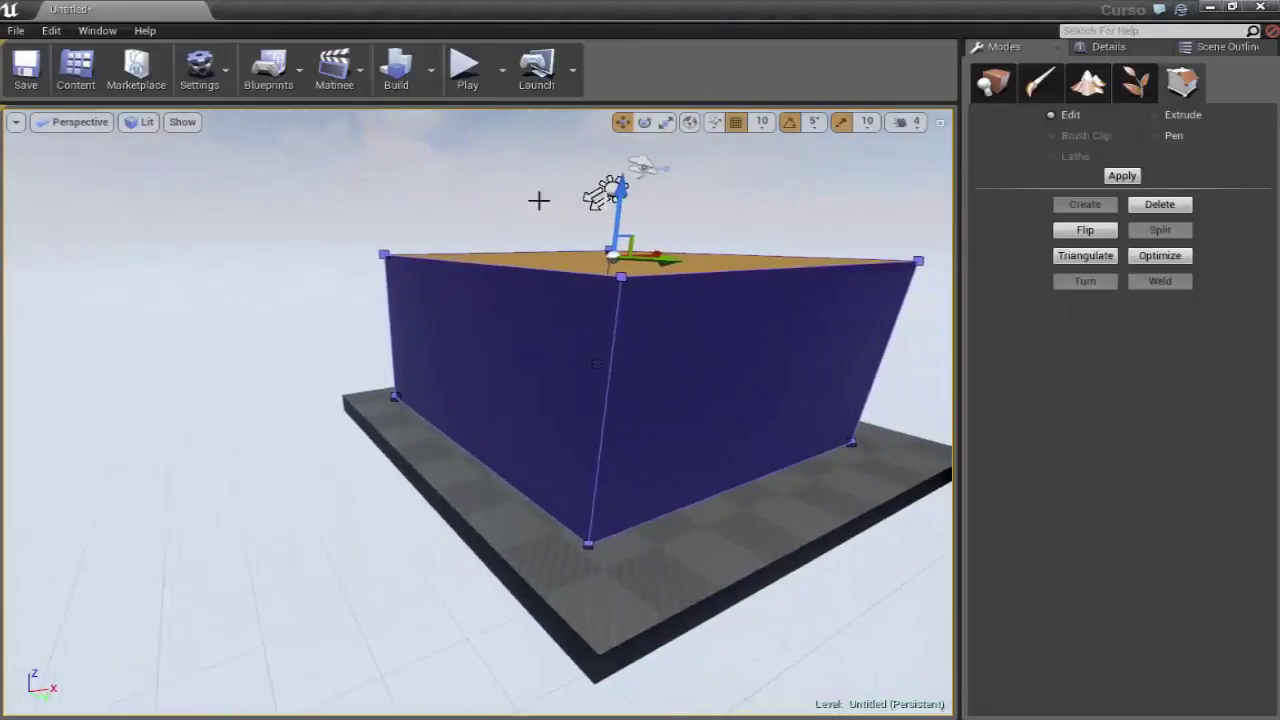
click(569, 285)
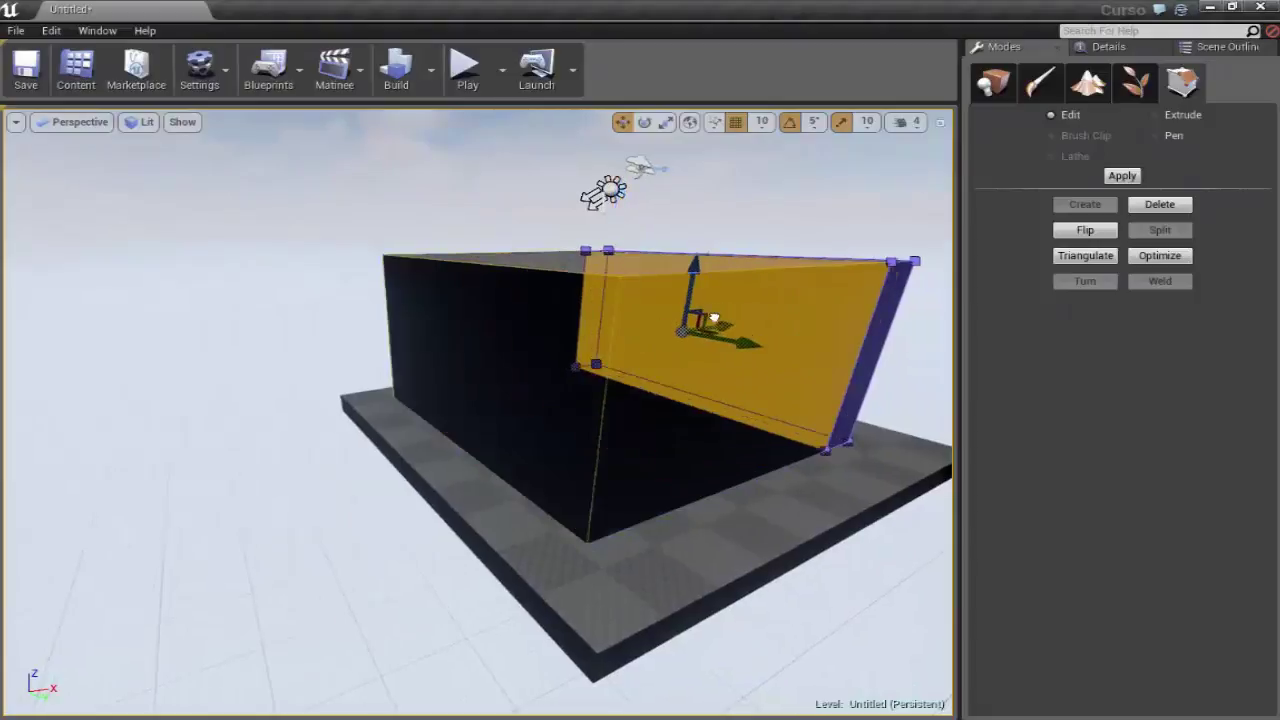
drag(508, 356, 690, 322)
right_drag(690, 322, 560, 340)
Reframe the floor and wall, then pull a broad face left to deepen the box.
right_drag(582, 515, 582, 515)
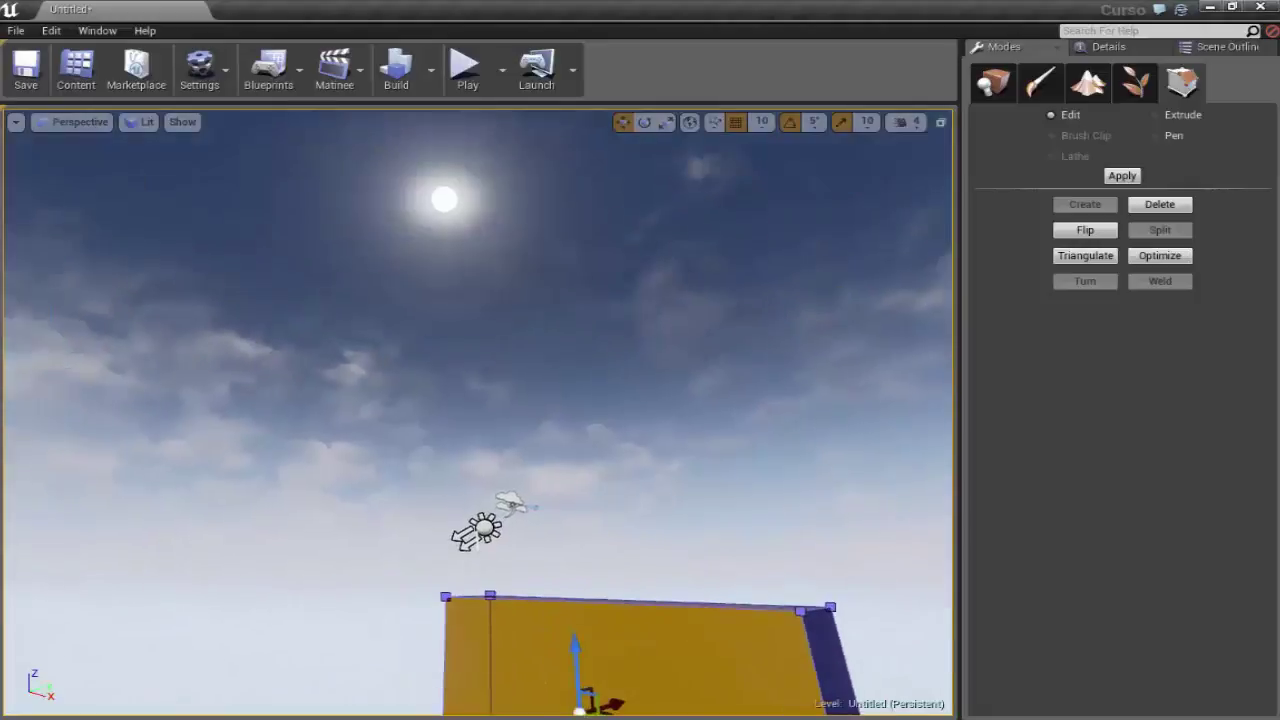
right_drag(361, 465, 361, 465)
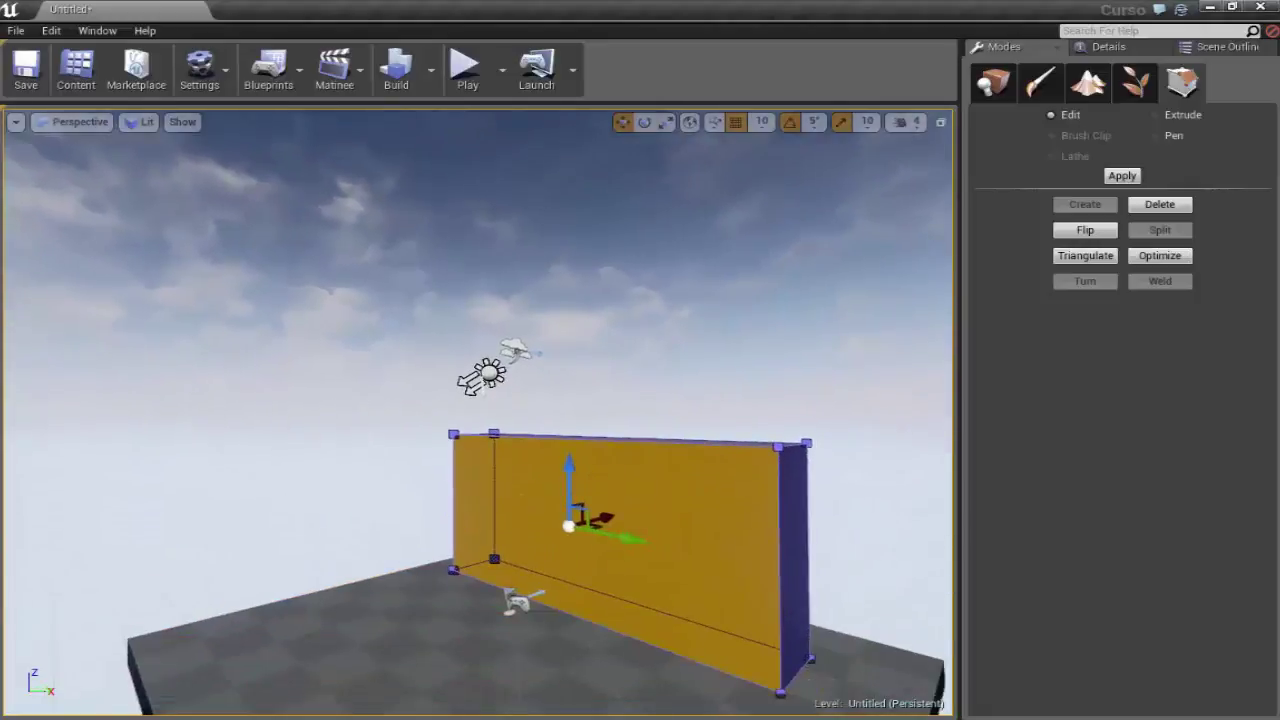
right_drag(777, 385, 777, 385)
right_drag(474, 438, 468, 452)
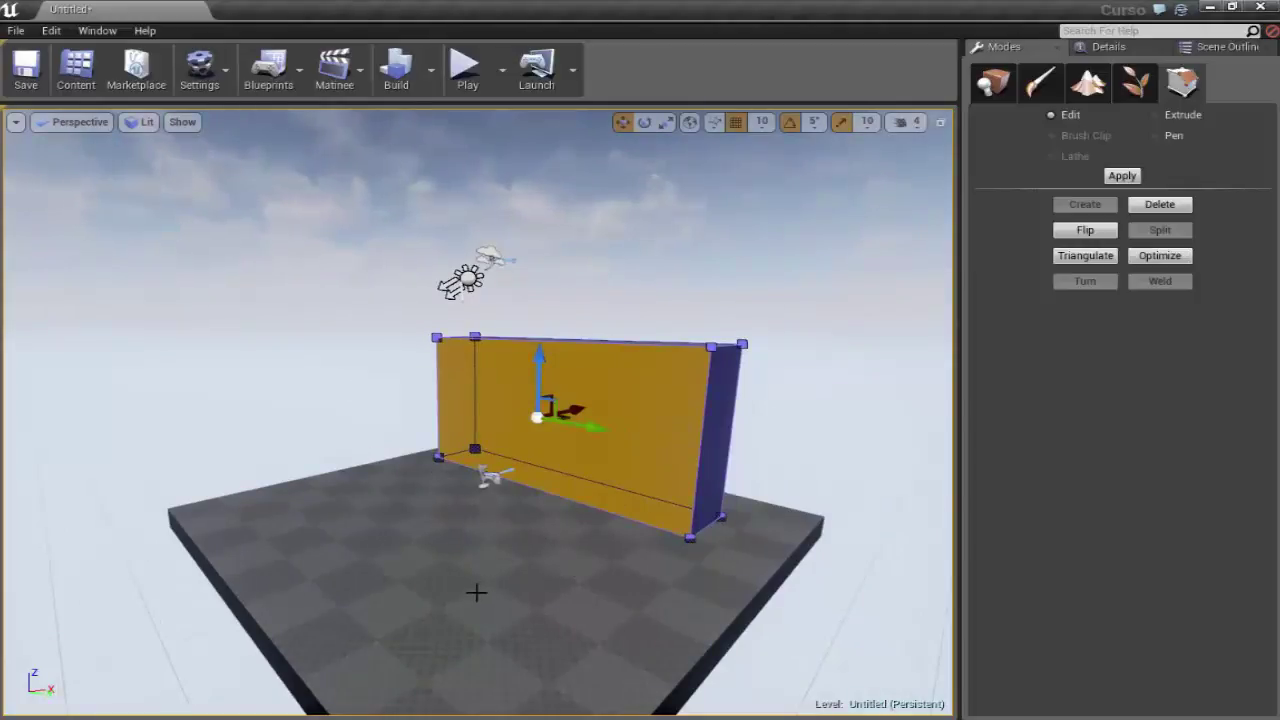
right_drag(476, 592, 539, 557)
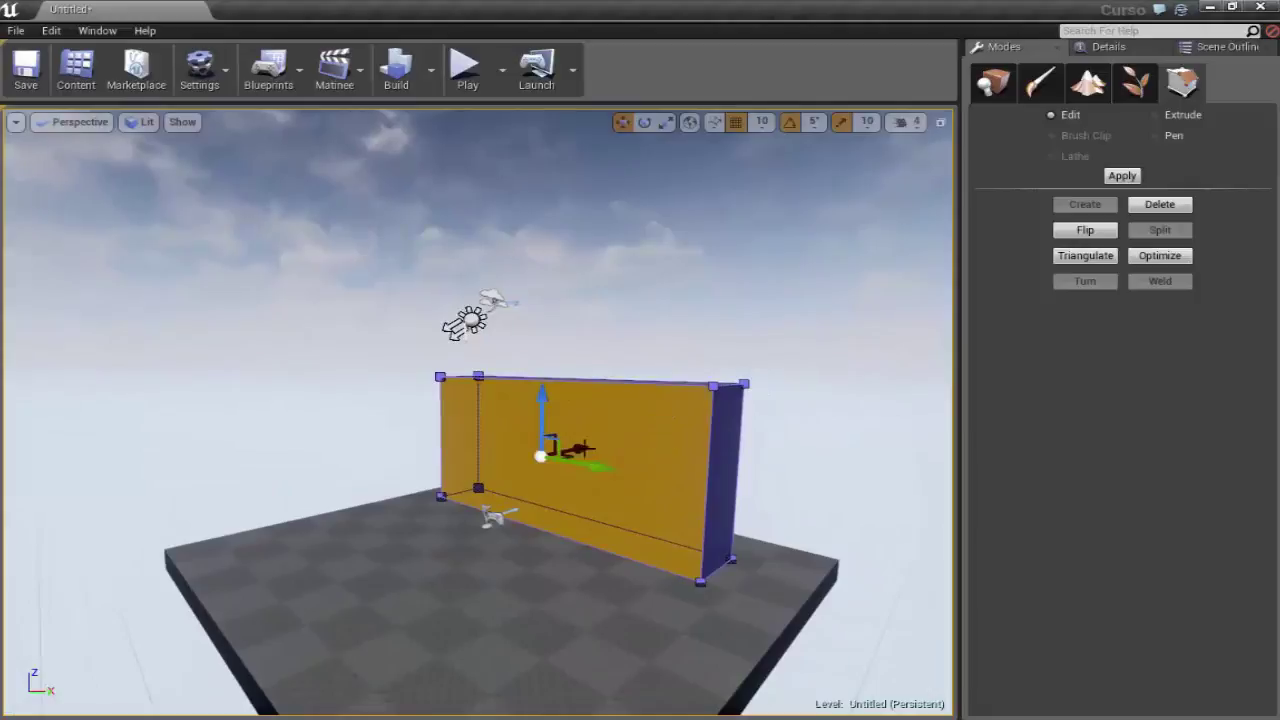
right_drag(411, 582, 440, 585)
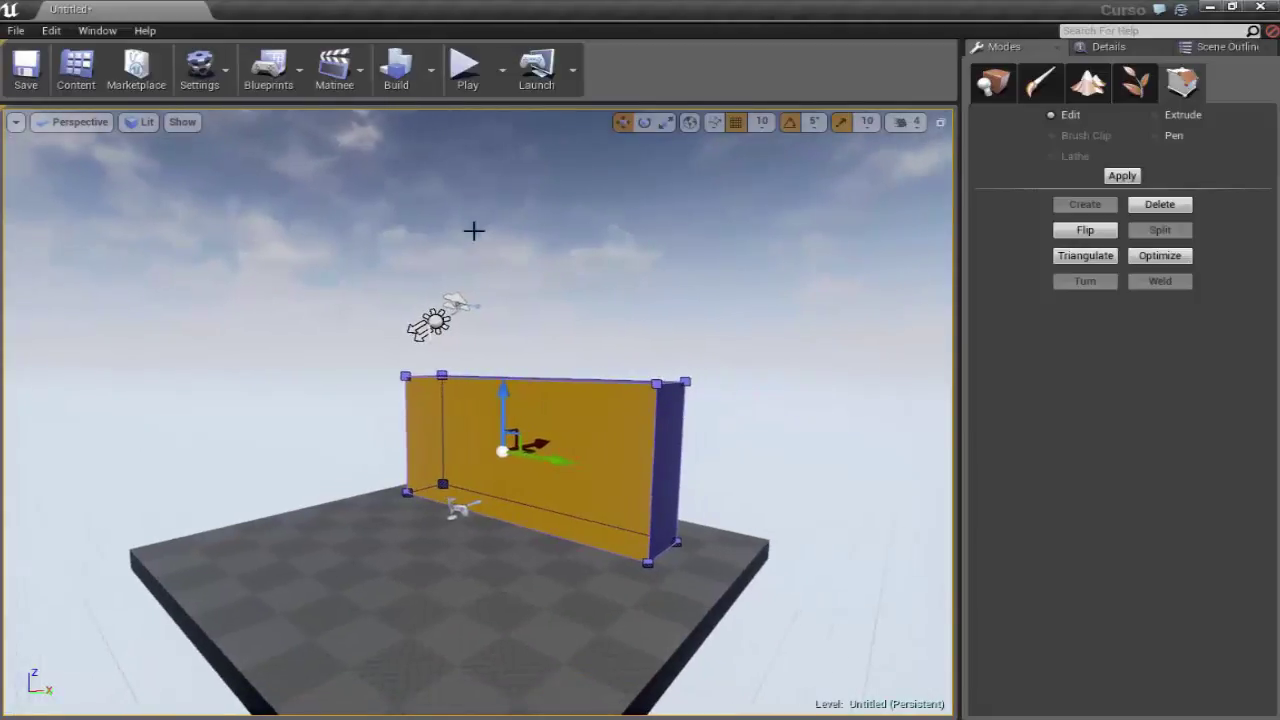
right_drag(355, 485, 657, 380)
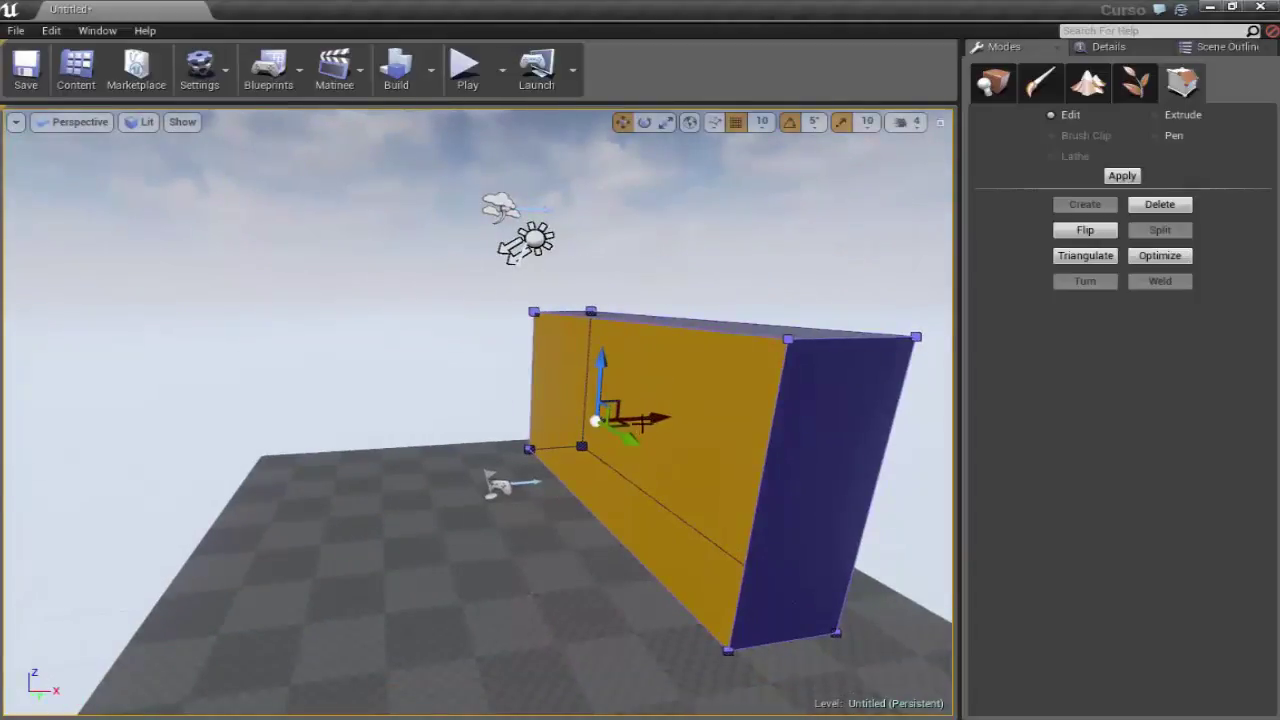
drag(653, 417, 411, 494)
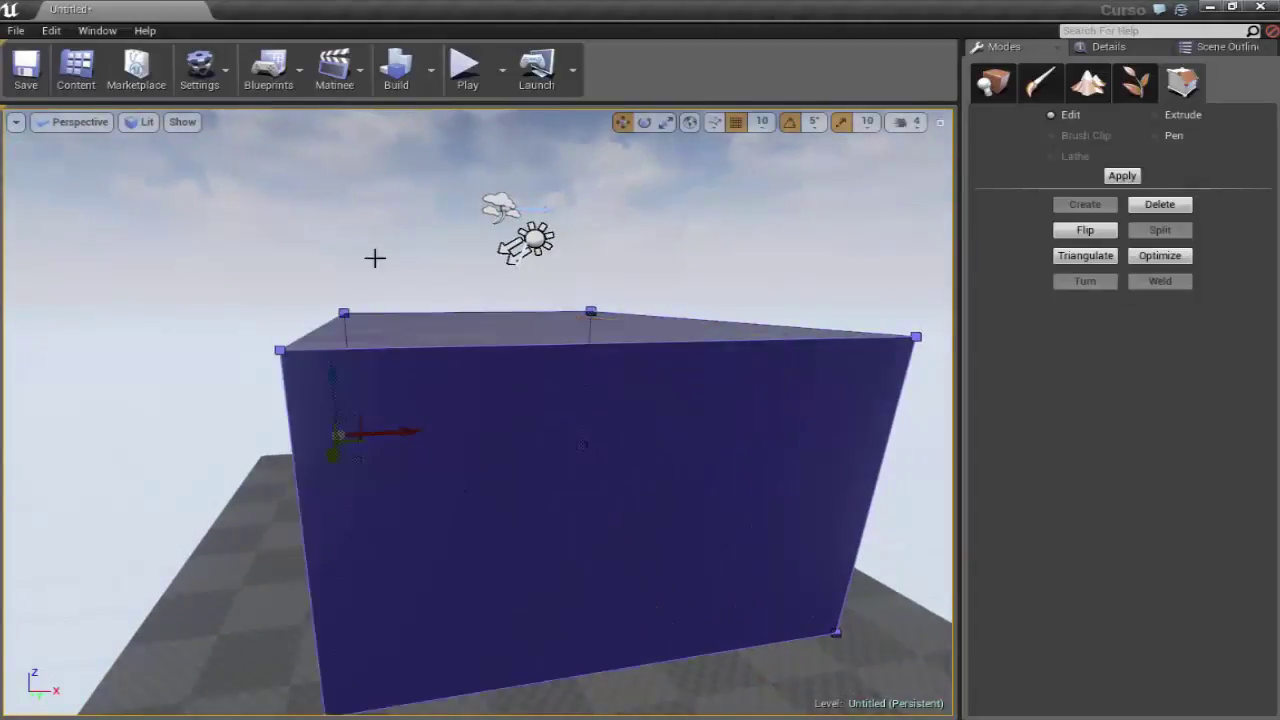
Return to Place mode and list the BSP category's brush shapes.
scroll(374, 258, down, 5)
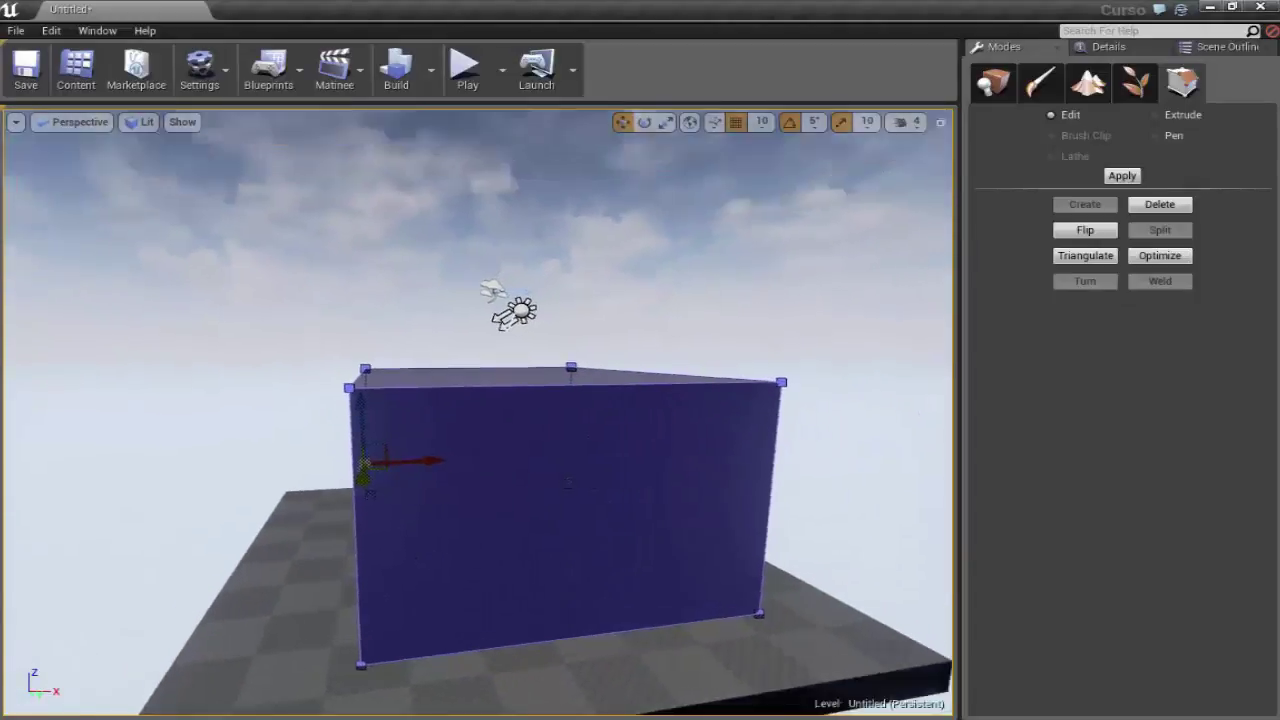
mouse_move(321, 394)
middle_down()
mouse_move(272, 335)
mouse_move(241, 357)
middle_up()
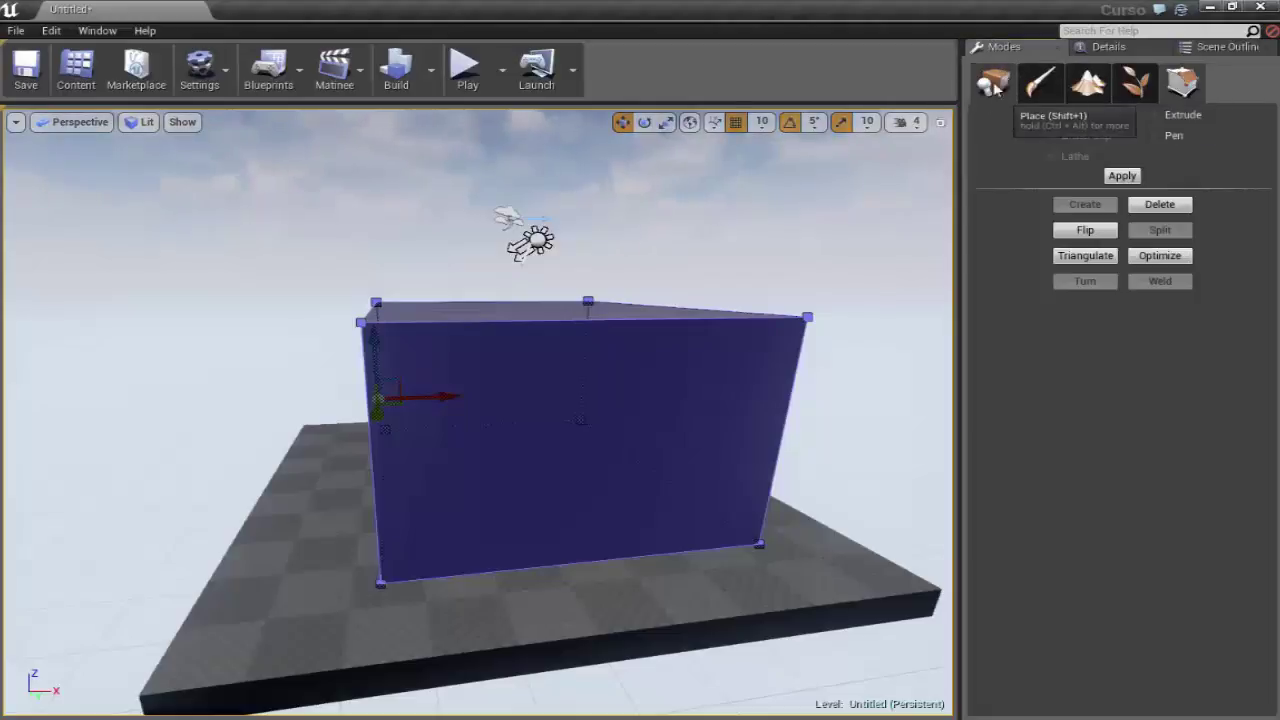
click(996, 88)
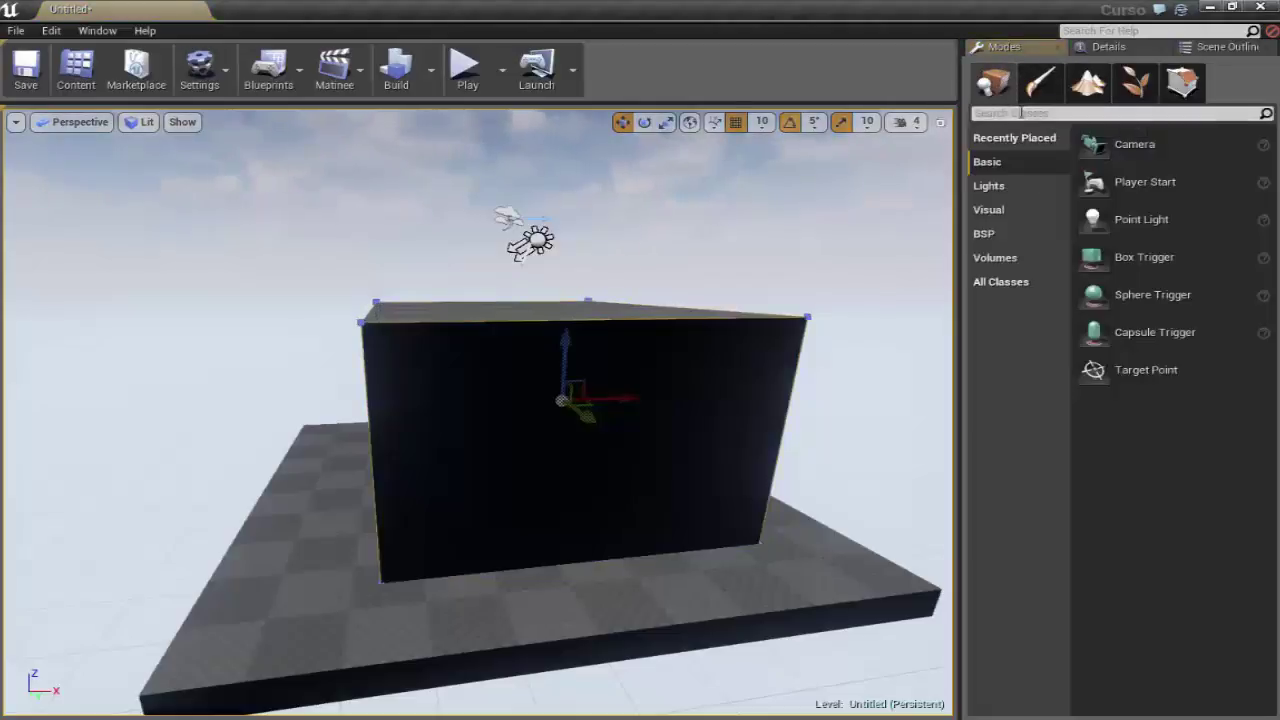
click(990, 234)
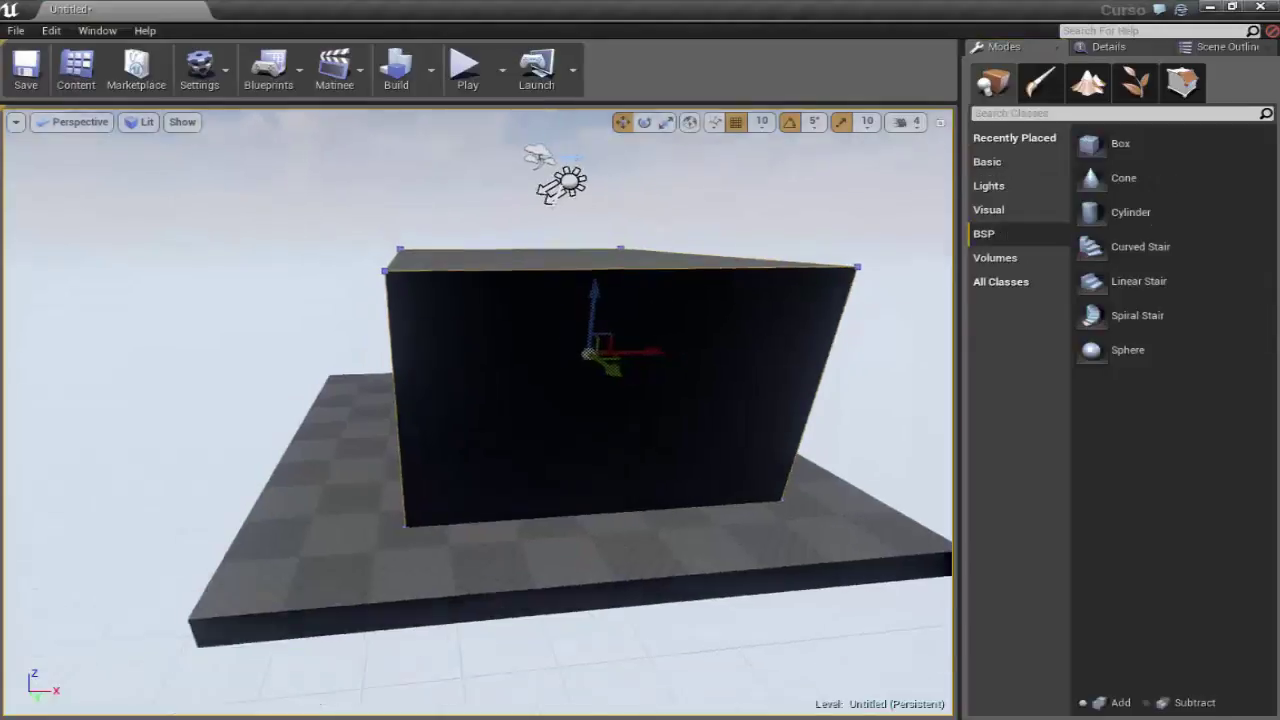
Delete the reshaped box brush from the level.
key(Delete)
right_drag(694, 456, 685, 376)
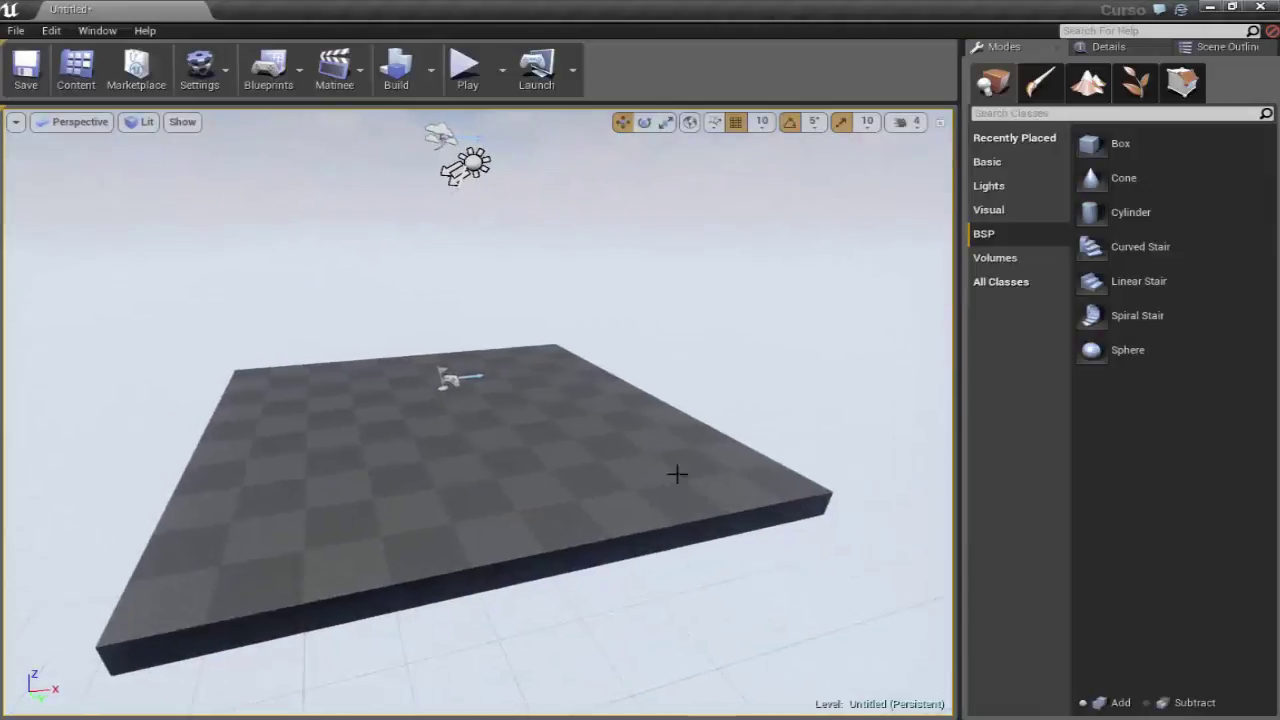
right_drag(677, 473, 709, 466)
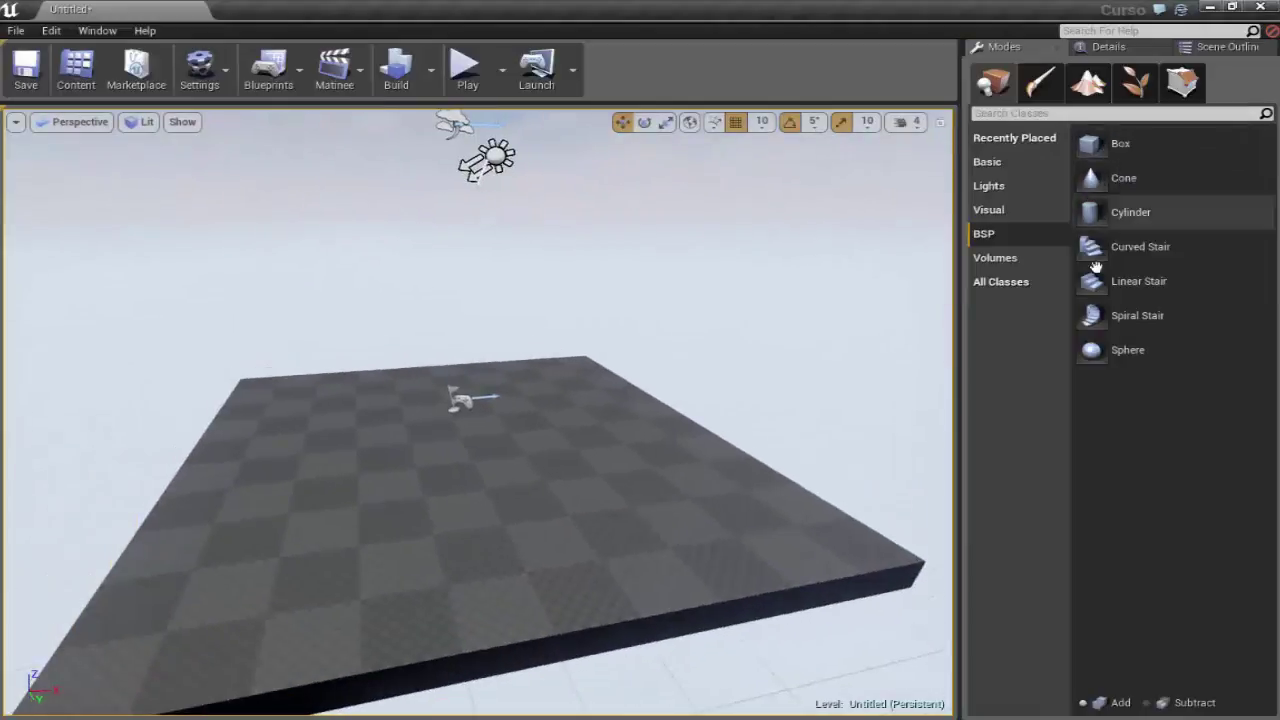
Drag a new Box BSP brush from the list onto the floor.
drag(1095, 143, 1092, 214)
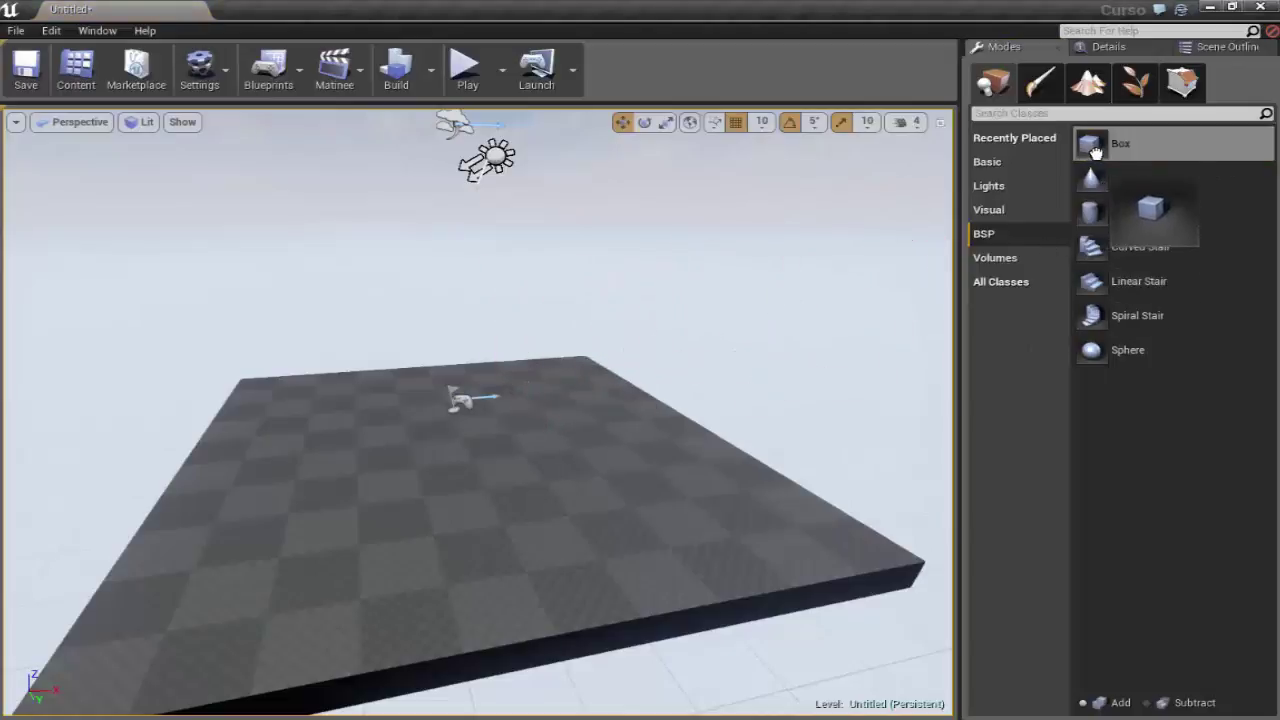
drag(1092, 214, 531, 380)
right_drag(469, 517, 461, 533)
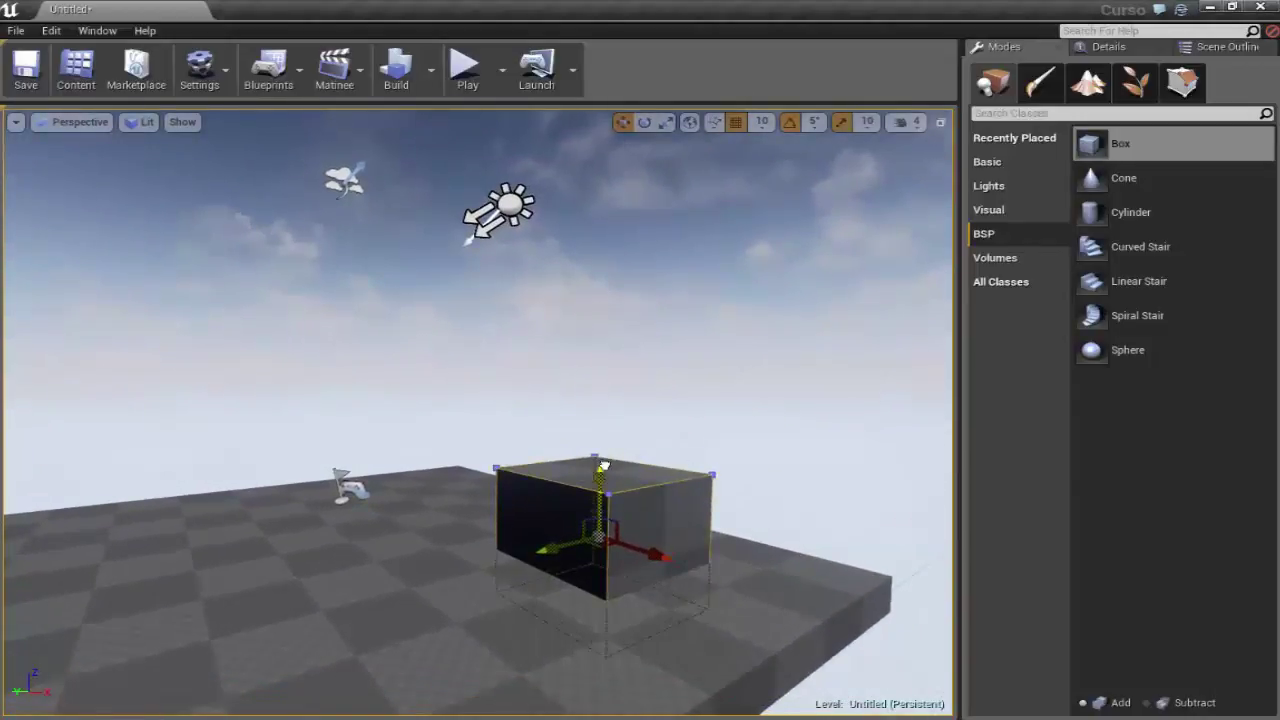
Raise the new box with its Z arrow so it sits on the floor, then inspect it.
drag(599, 488, 596, 418)
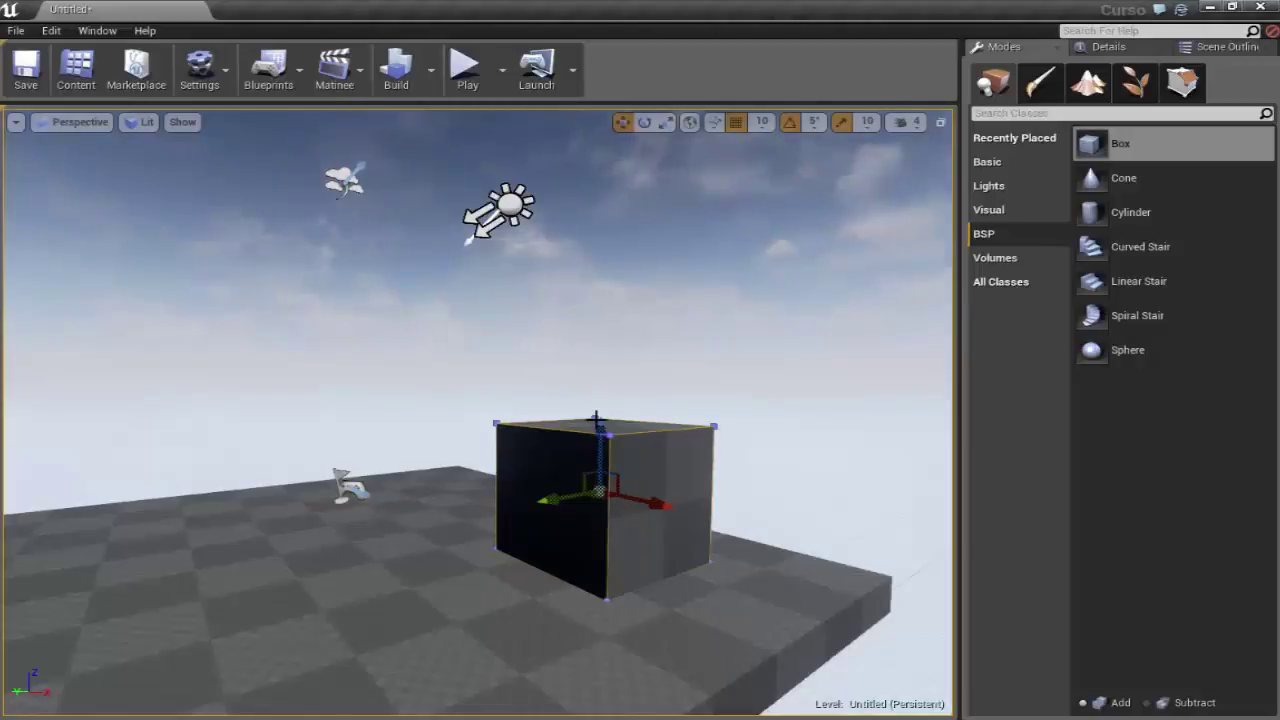
drag(571, 531, 600, 470)
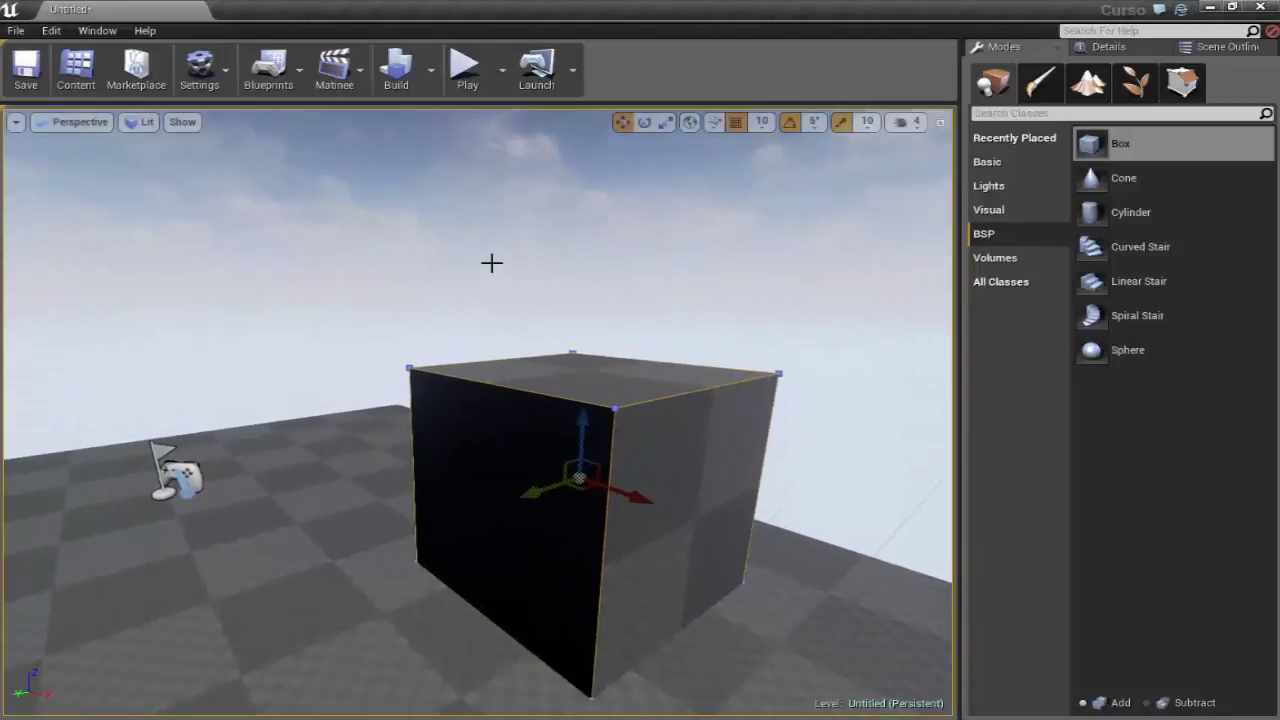
mouse_move(491, 263)
mouse_down()
mouse_move(495, 330)
mouse_move(490, 263)
mouse_up()
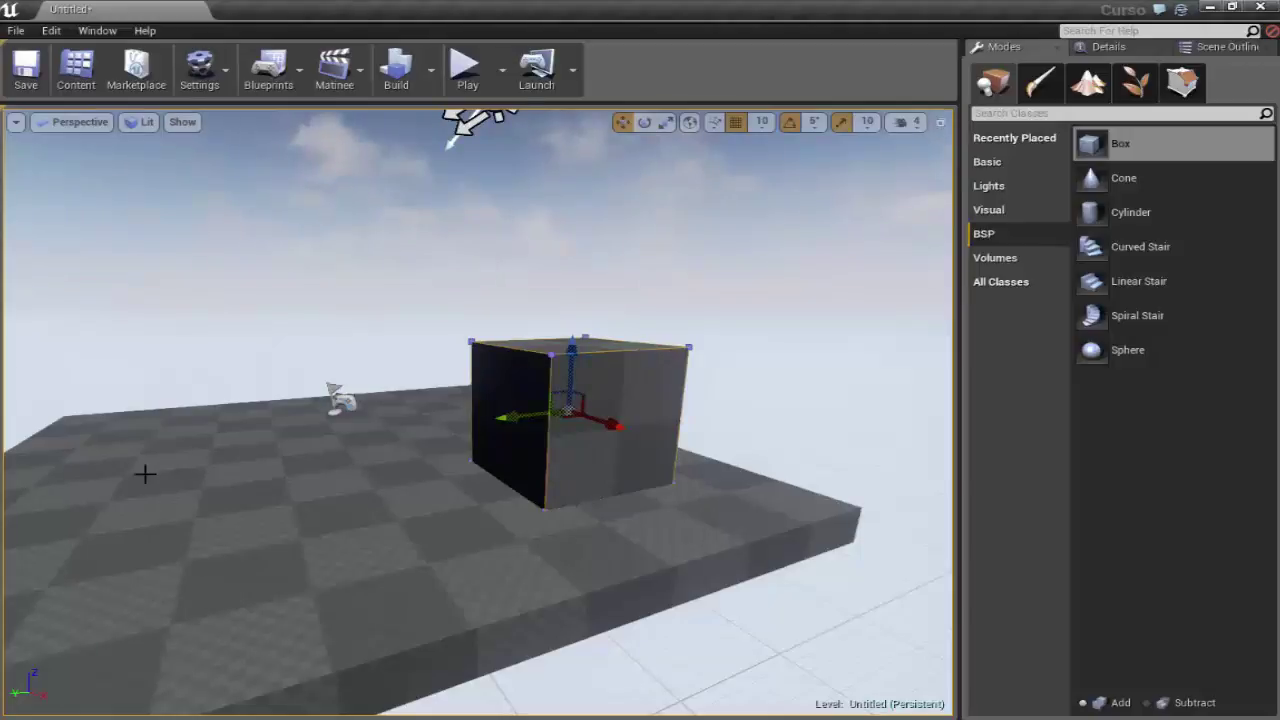
drag(251, 517, 251, 540)
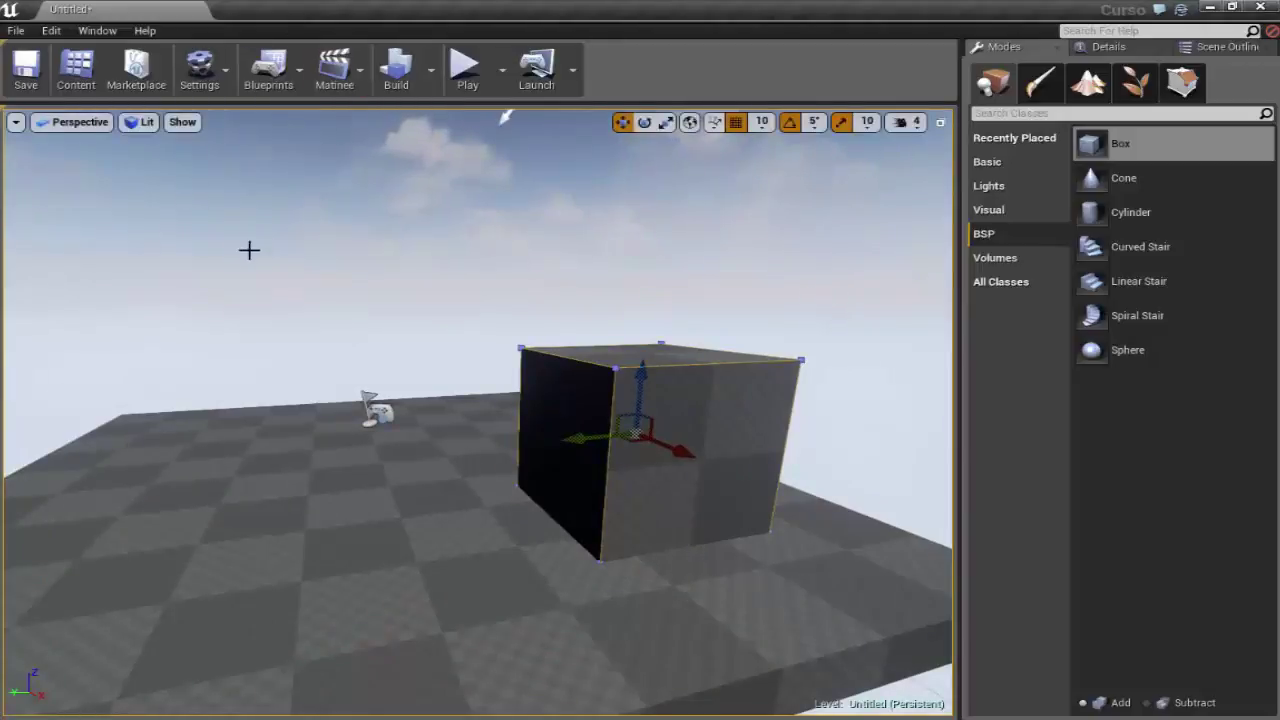
right_drag(249, 250, 254, 256)
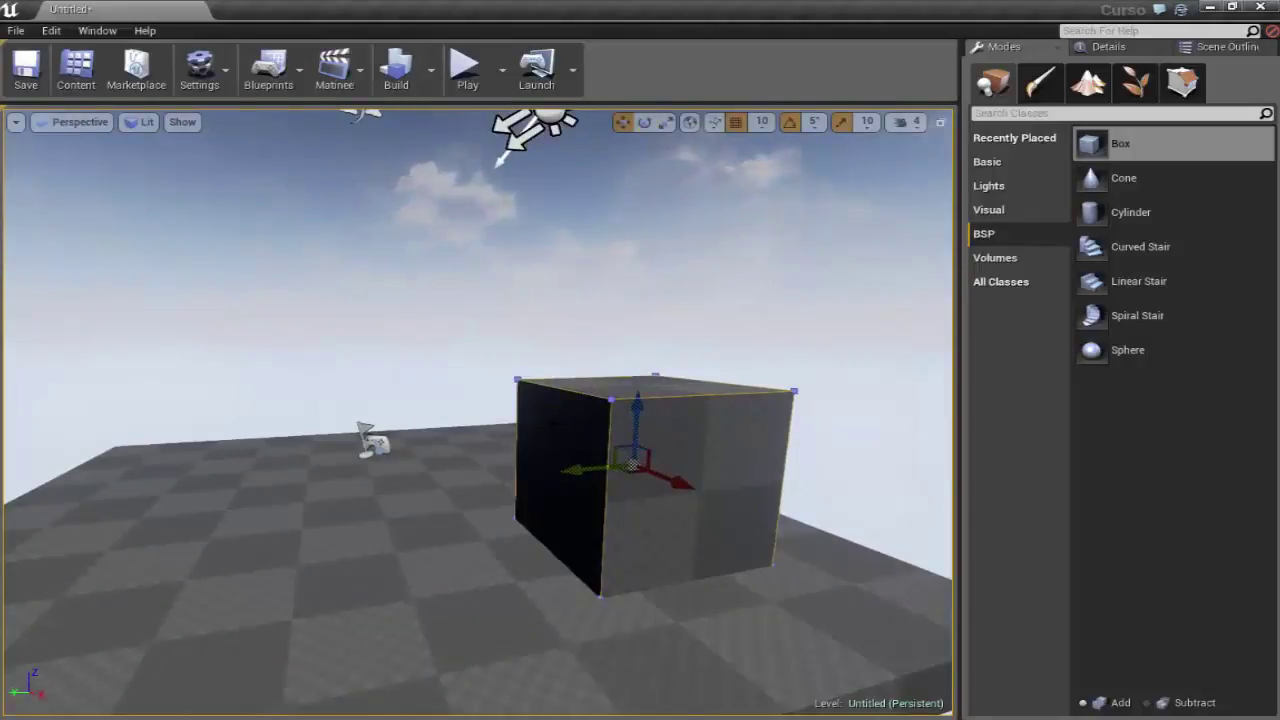
right_drag(423, 449, 423, 443)
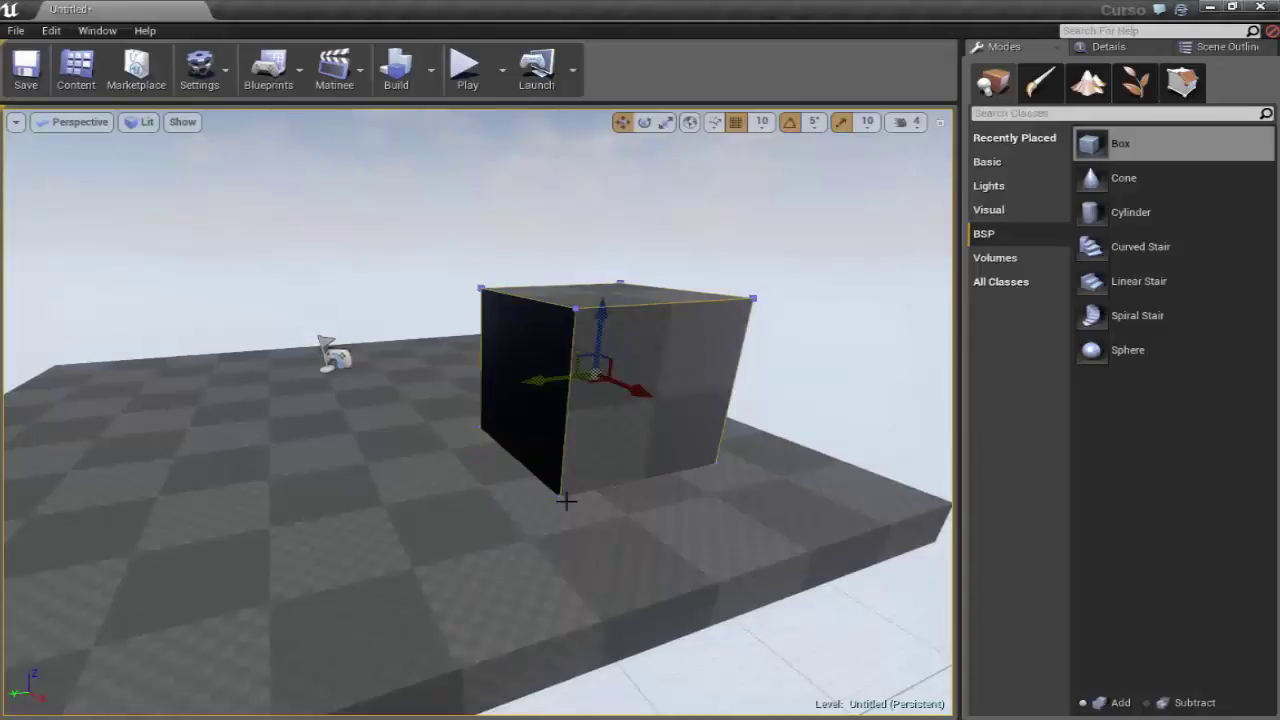
right_drag(577, 531, 613, 480)
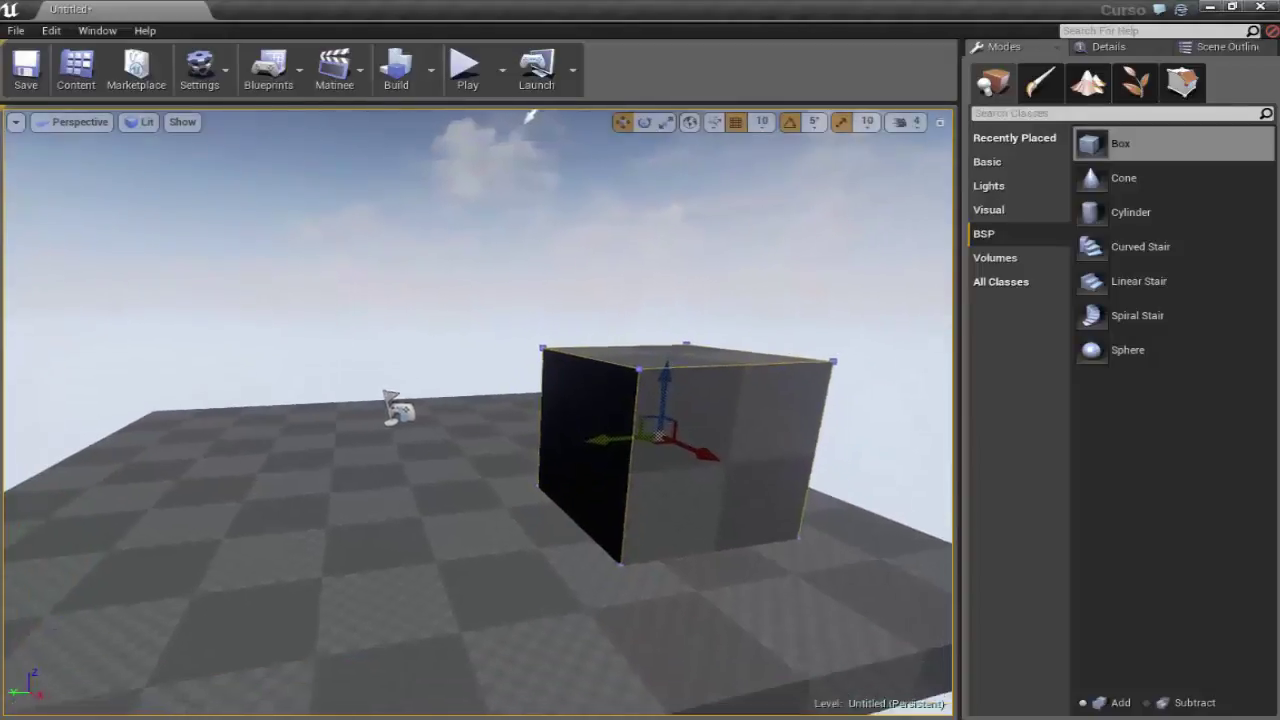
Move the box along X, nudge it slightly along Y, and view it corner-on.
mouse_move(629, 391)
mouse_down()
mouse_move(483, 350)
mouse_move(315, 358)
mouse_up()
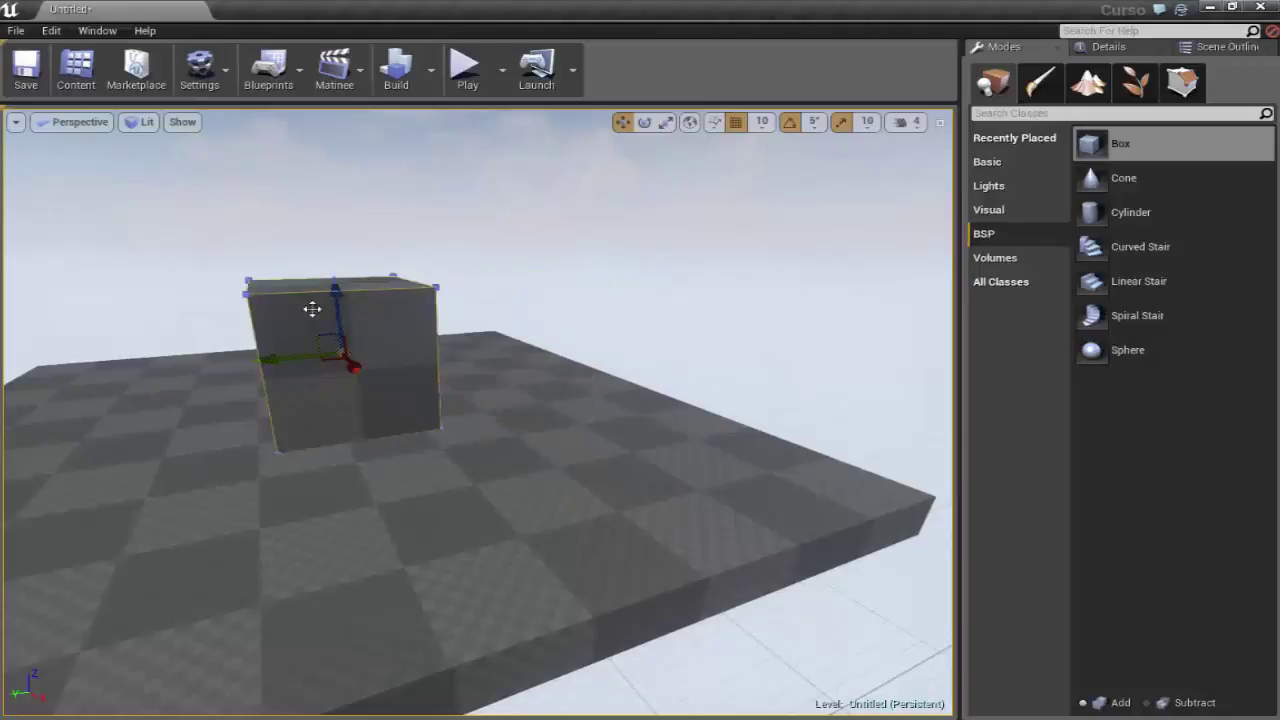
right_drag(439, 409, 400, 350)
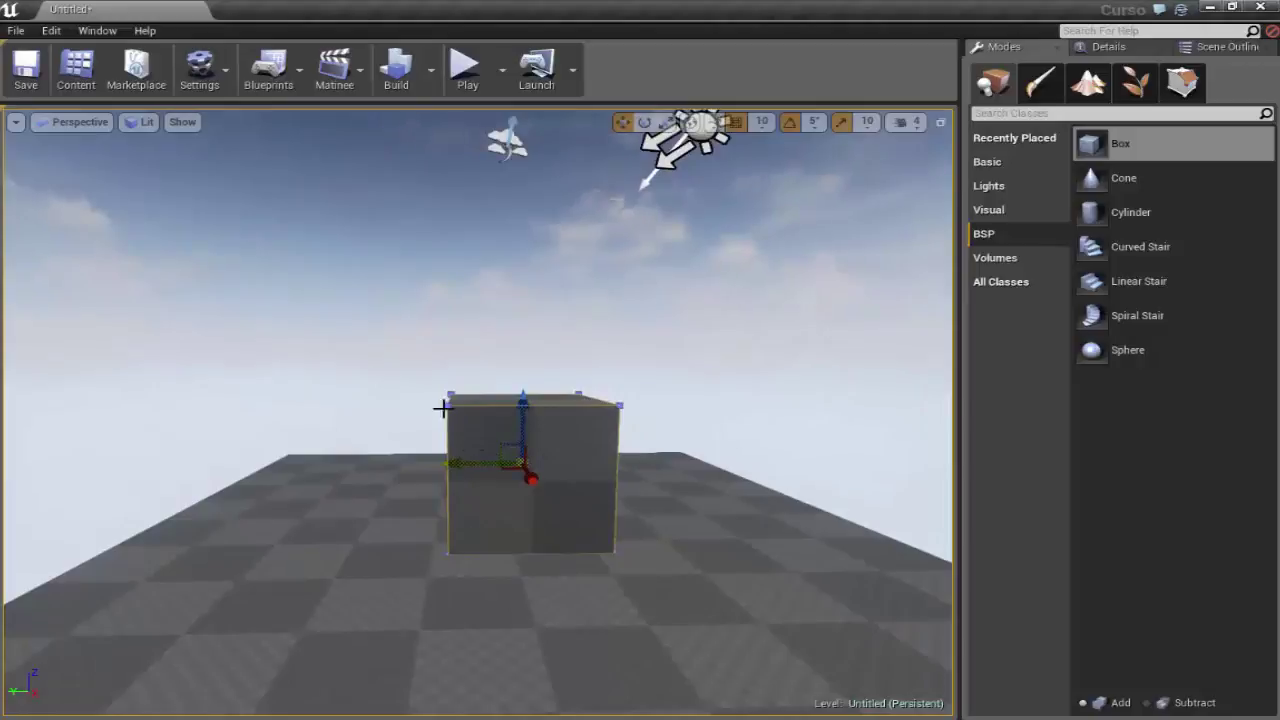
right_drag(546, 496, 561, 474)
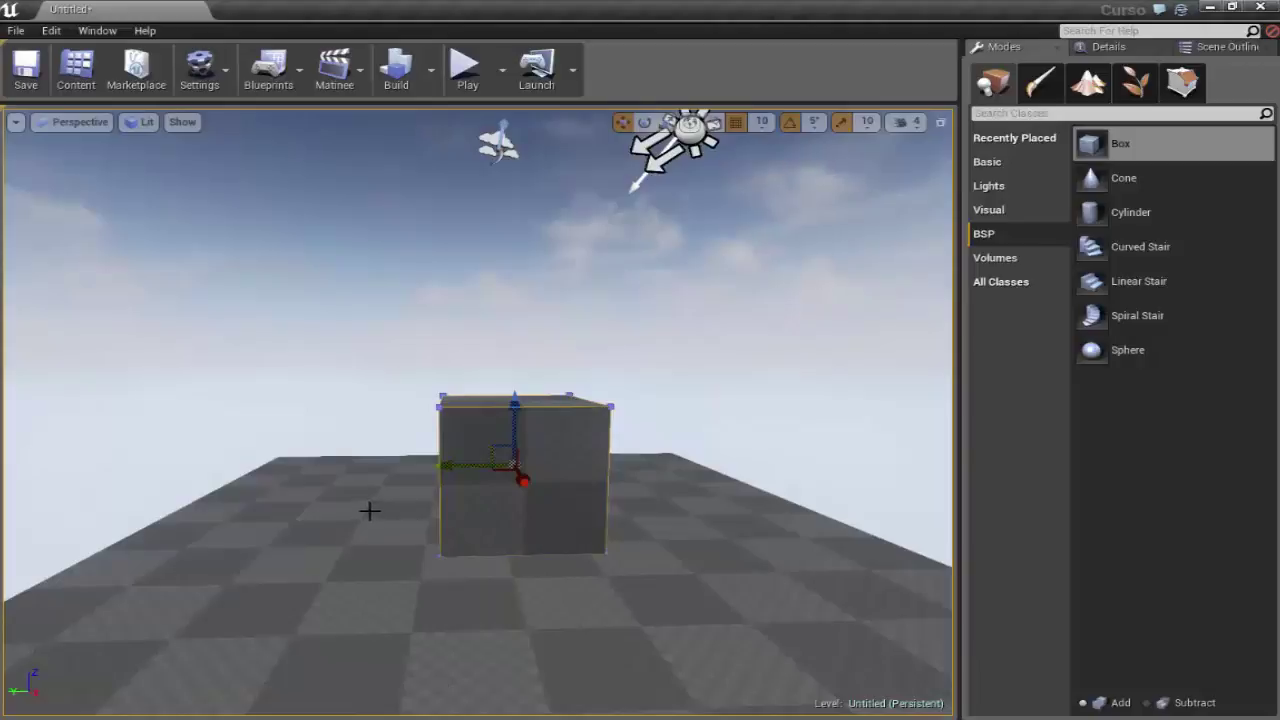
right_drag(377, 542, 380, 522)
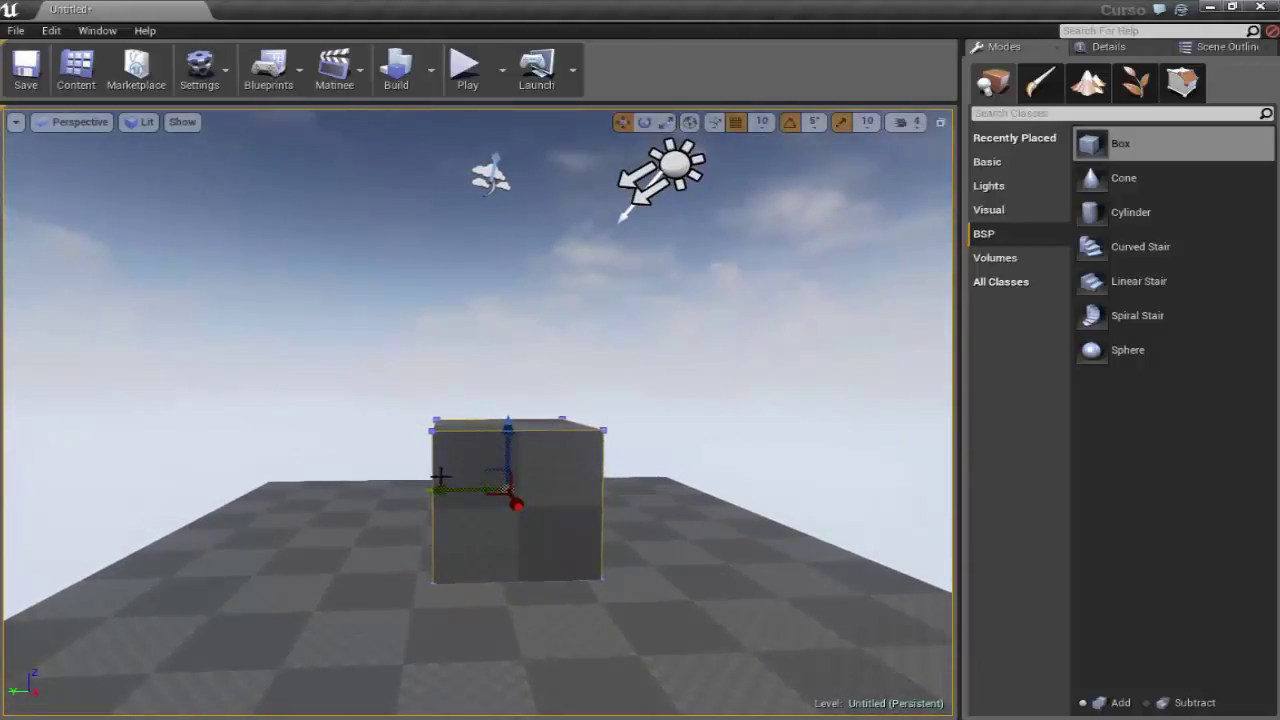
drag(446, 490, 406, 503)
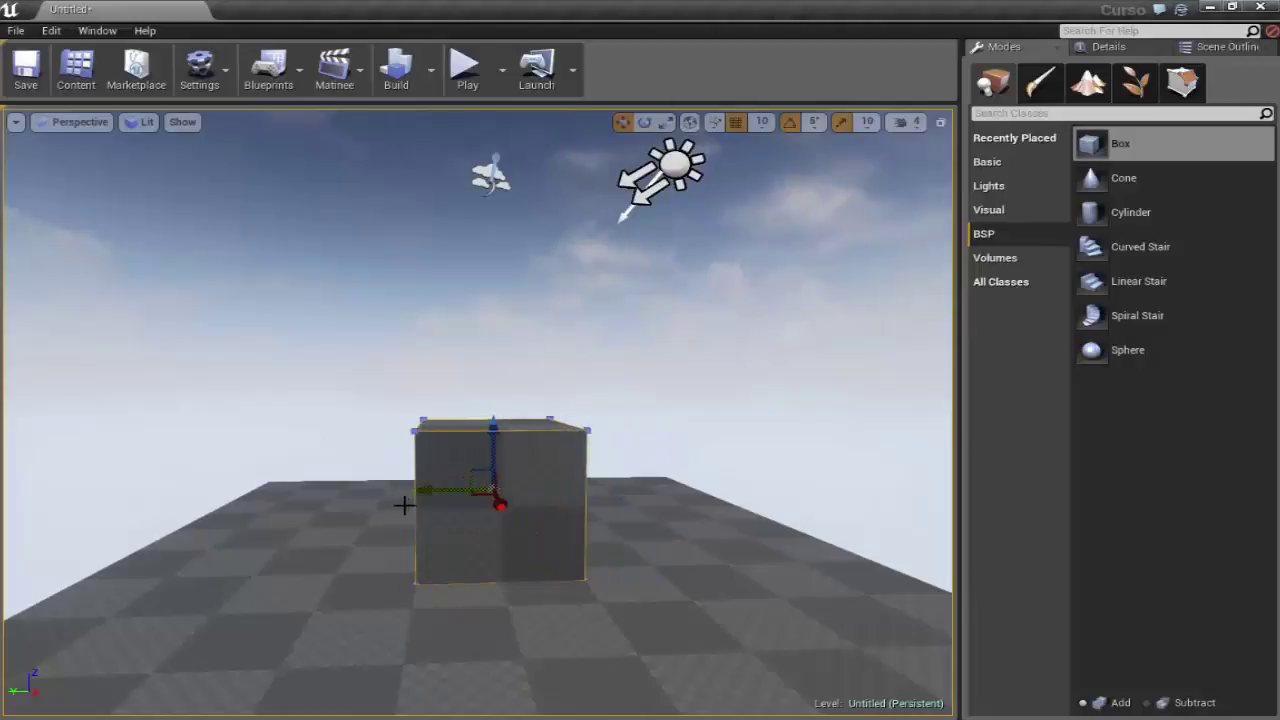
scroll(403, 506, up, 5)
scroll(381, 541, down, 6)
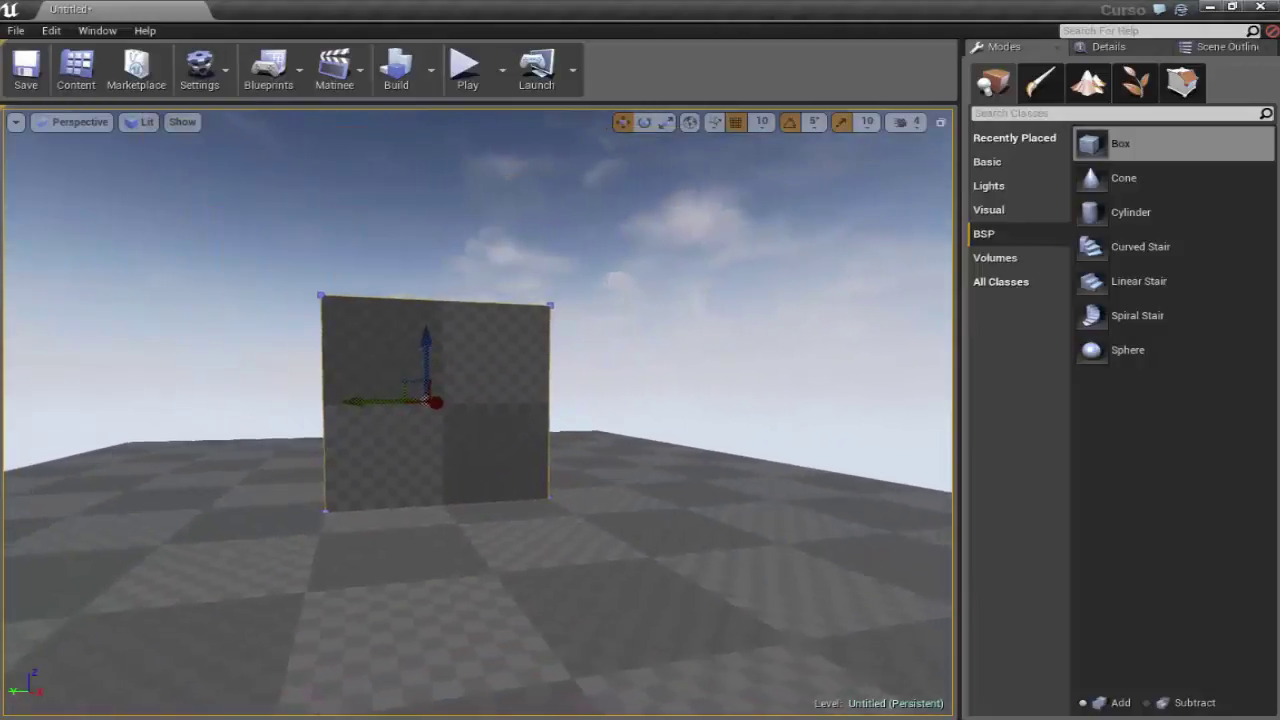
middle_drag(381, 541, 434, 386)
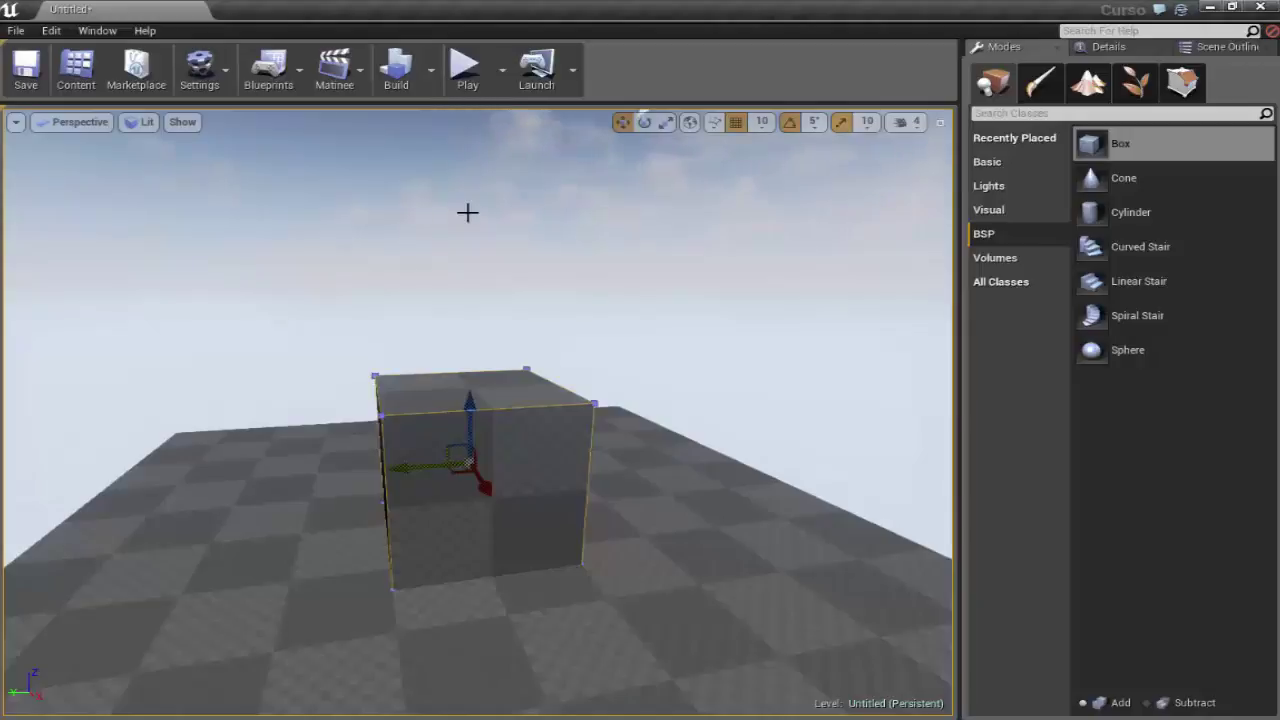
right_drag(412, 283, 374, 316)
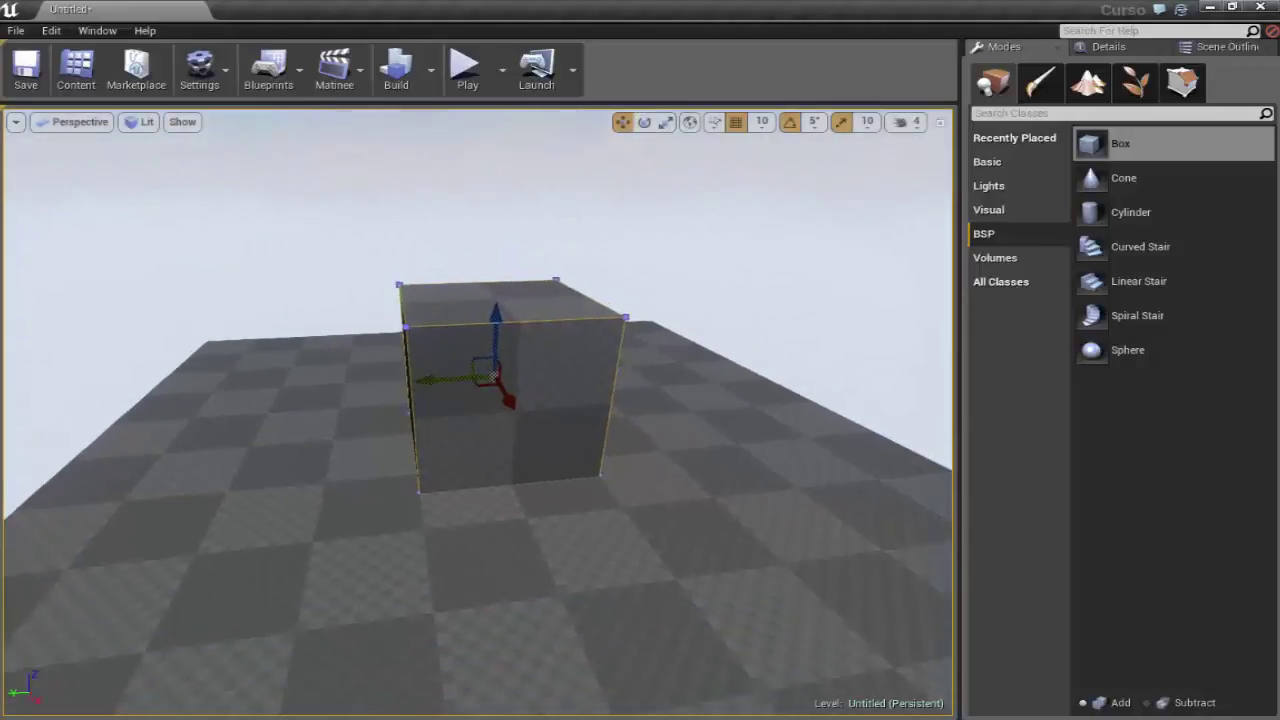
mouse_move(322, 385)
right_down()
mouse_move(260, 390)
mouse_move(386, 351)
right_up()
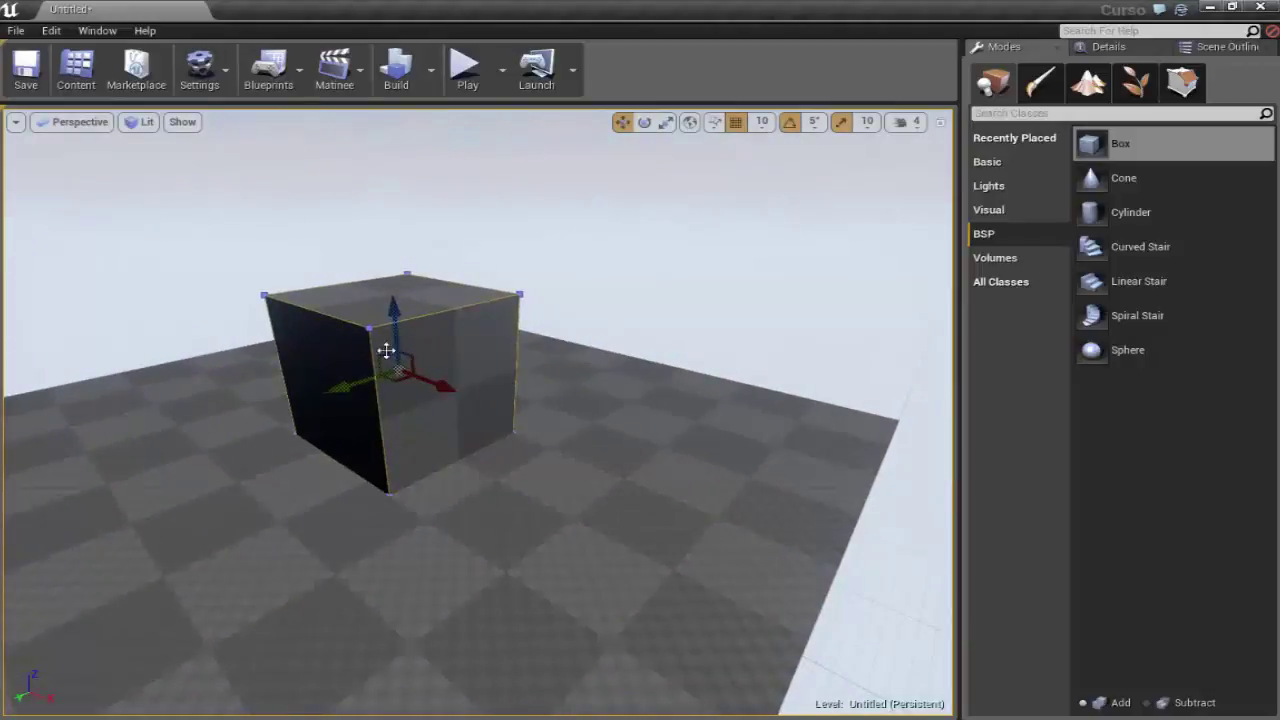
In Geometry Editing, push the left face in and stretch the right face into a long wall, choosing Extrude.
click(1182, 82)
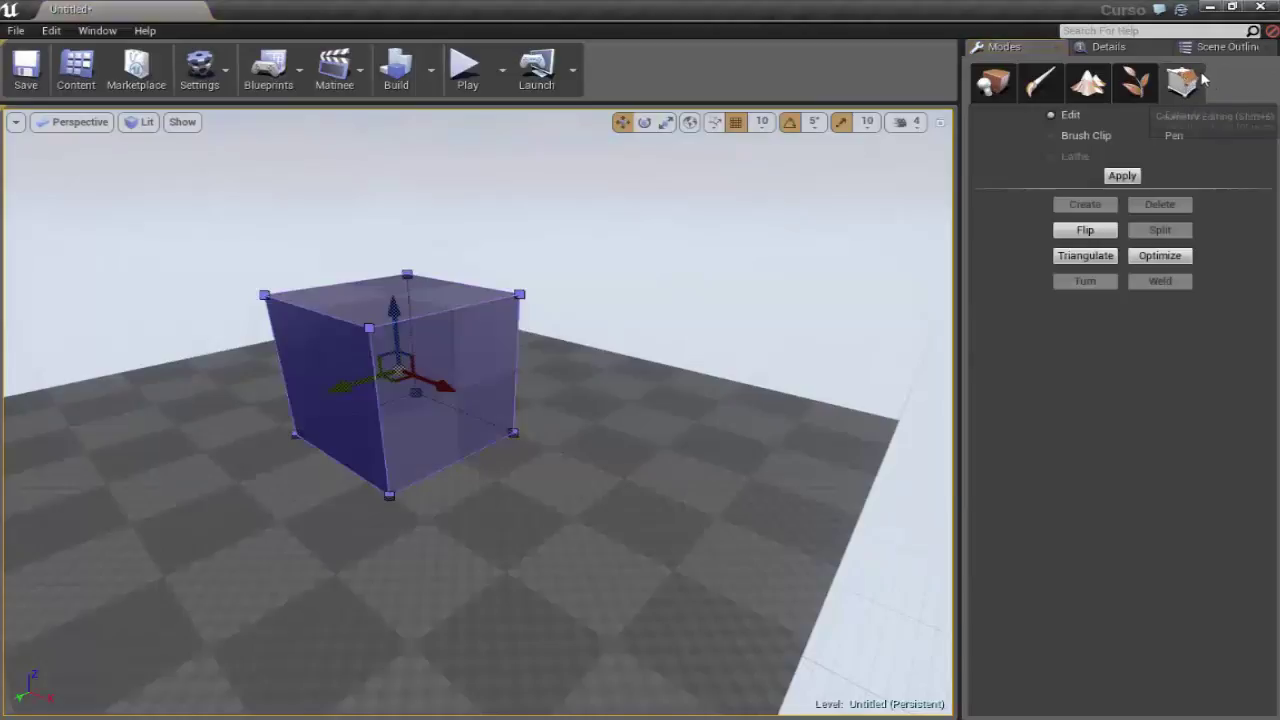
click(318, 350)
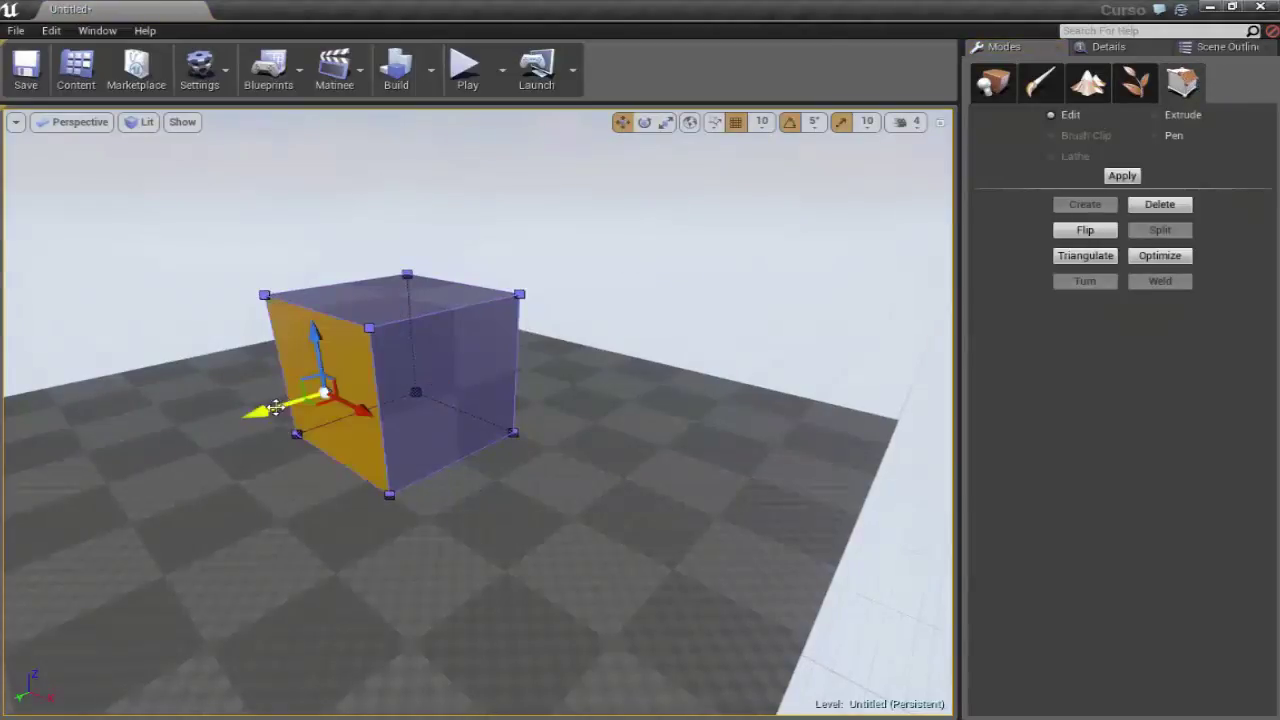
drag(292, 404, 420, 372)
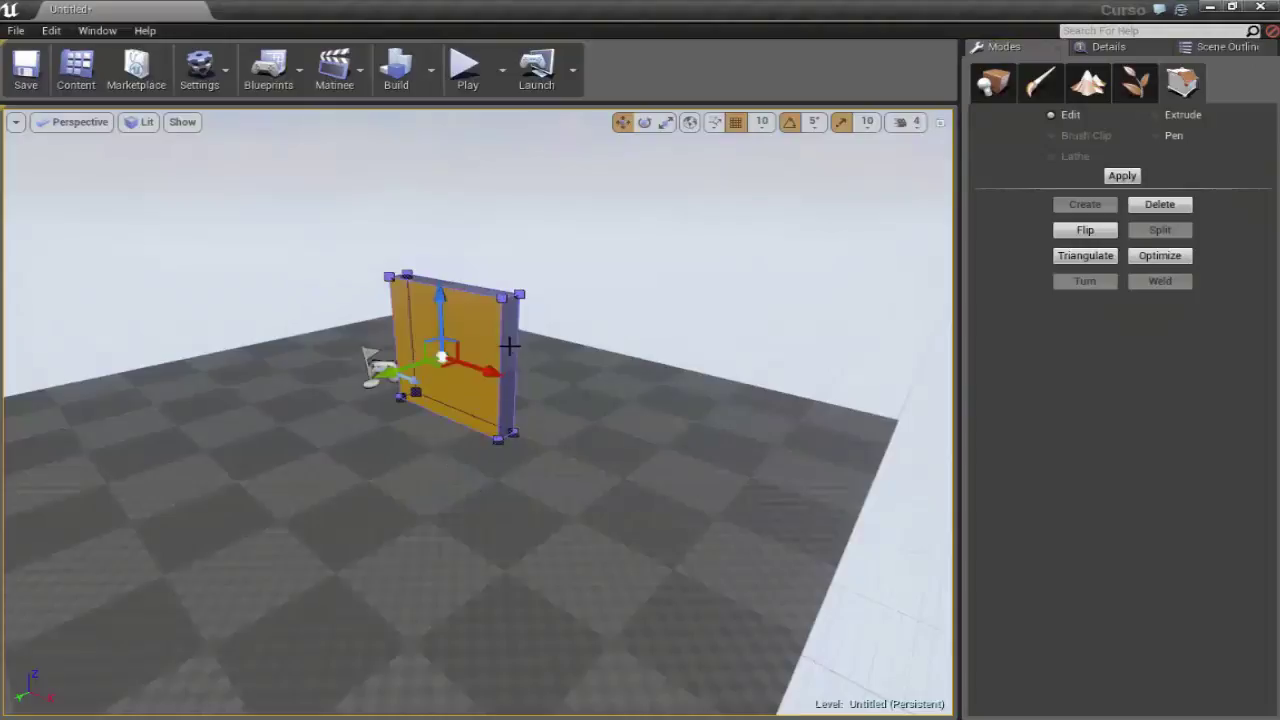
click(517, 367)
drag(552, 382, 706, 576)
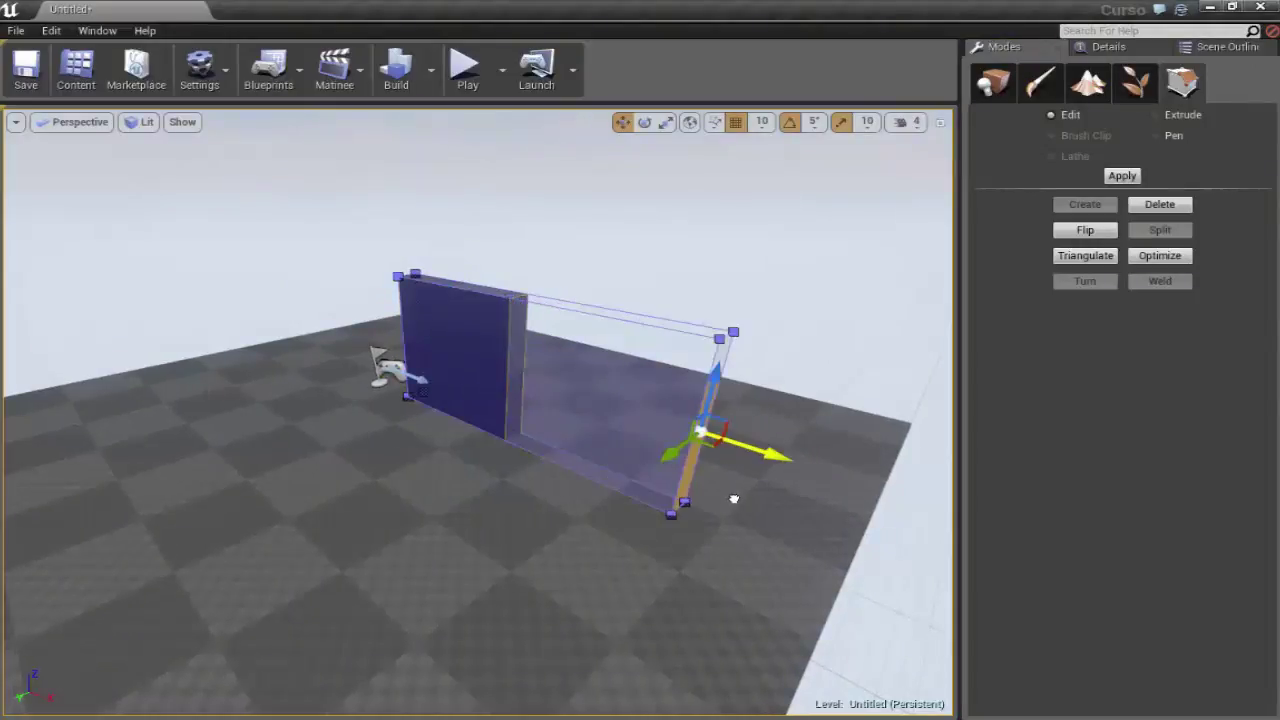
scroll(707, 581, up, 1)
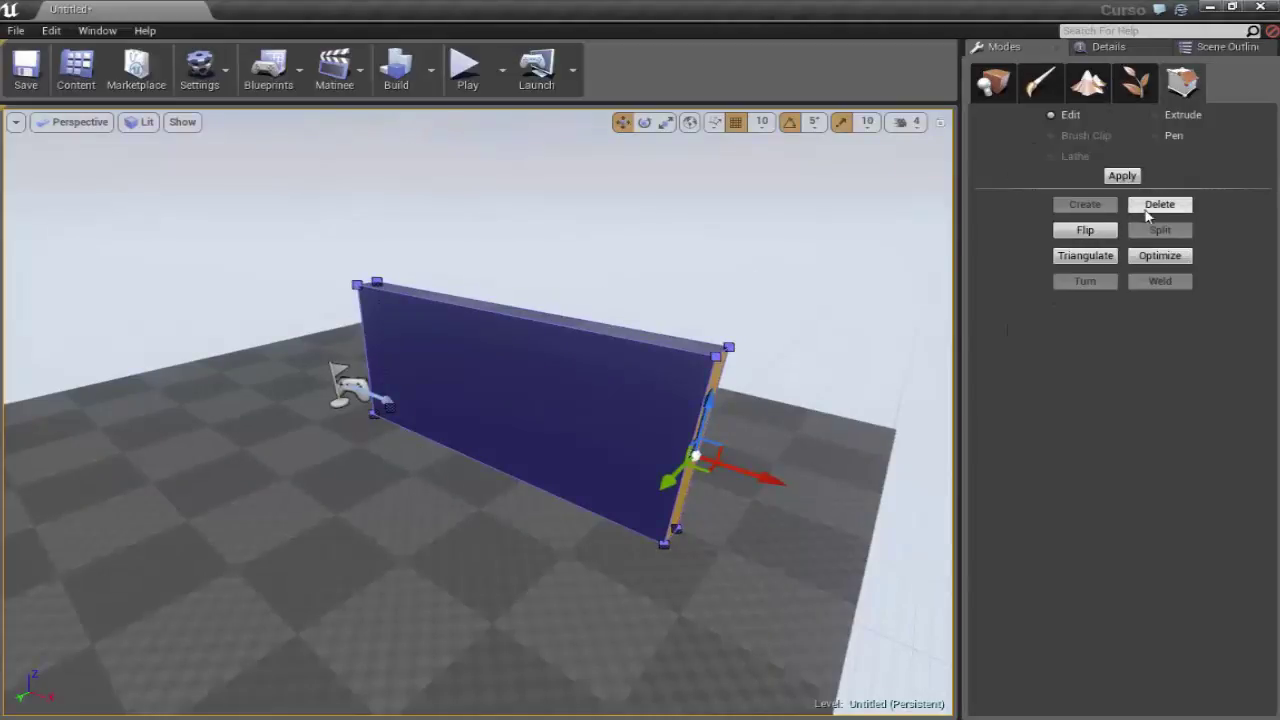
click(1160, 116)
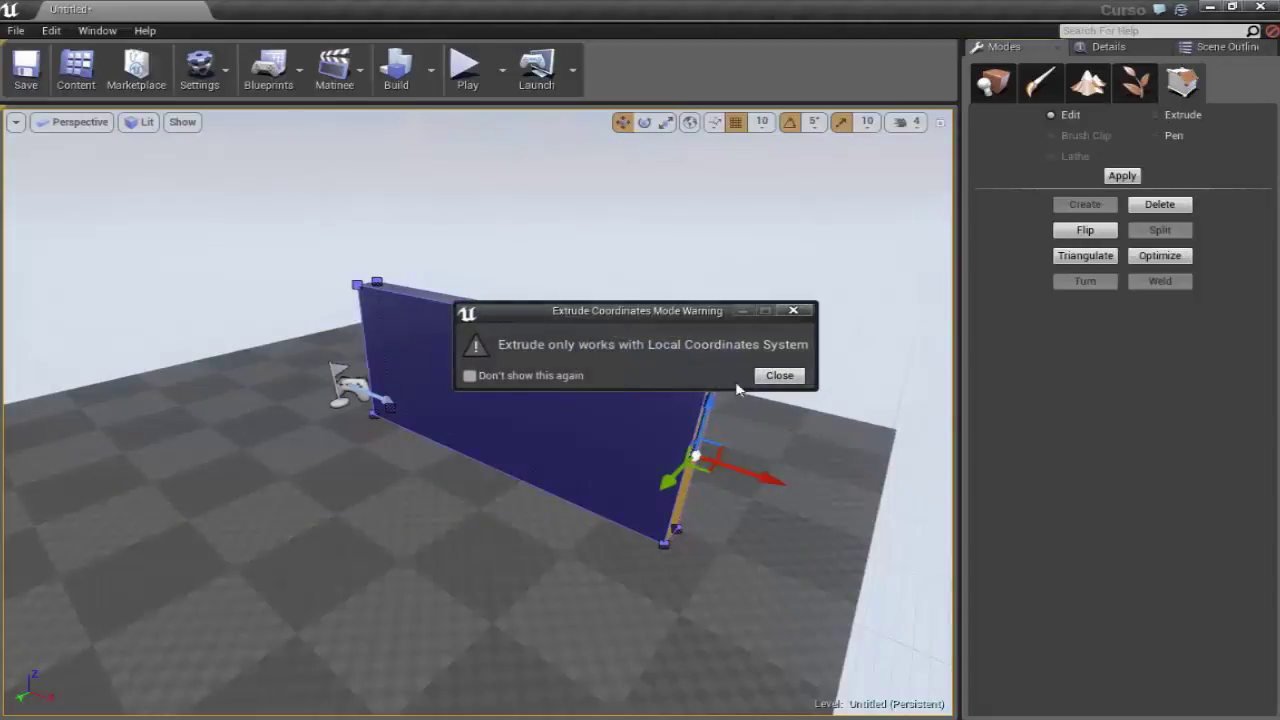
Extrude the wall's front face by a length of 16 to thicken the wall.
drag(678, 312, 678, 298)
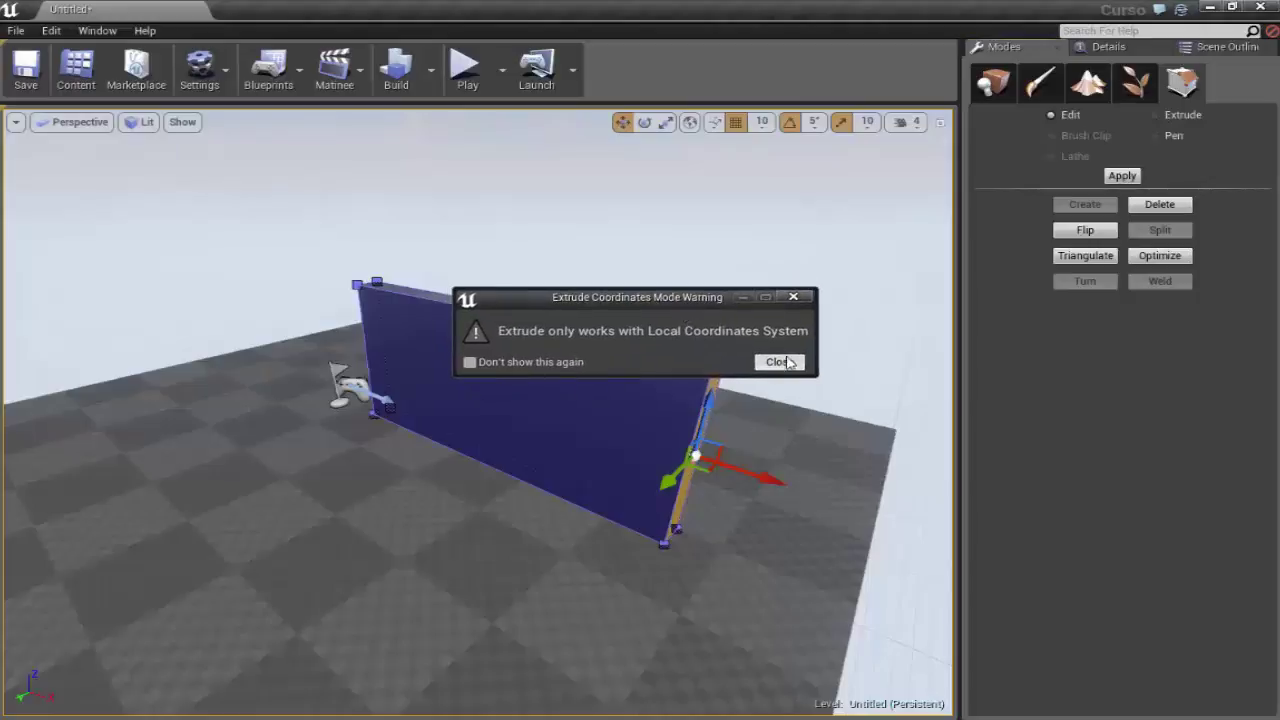
click(778, 362)
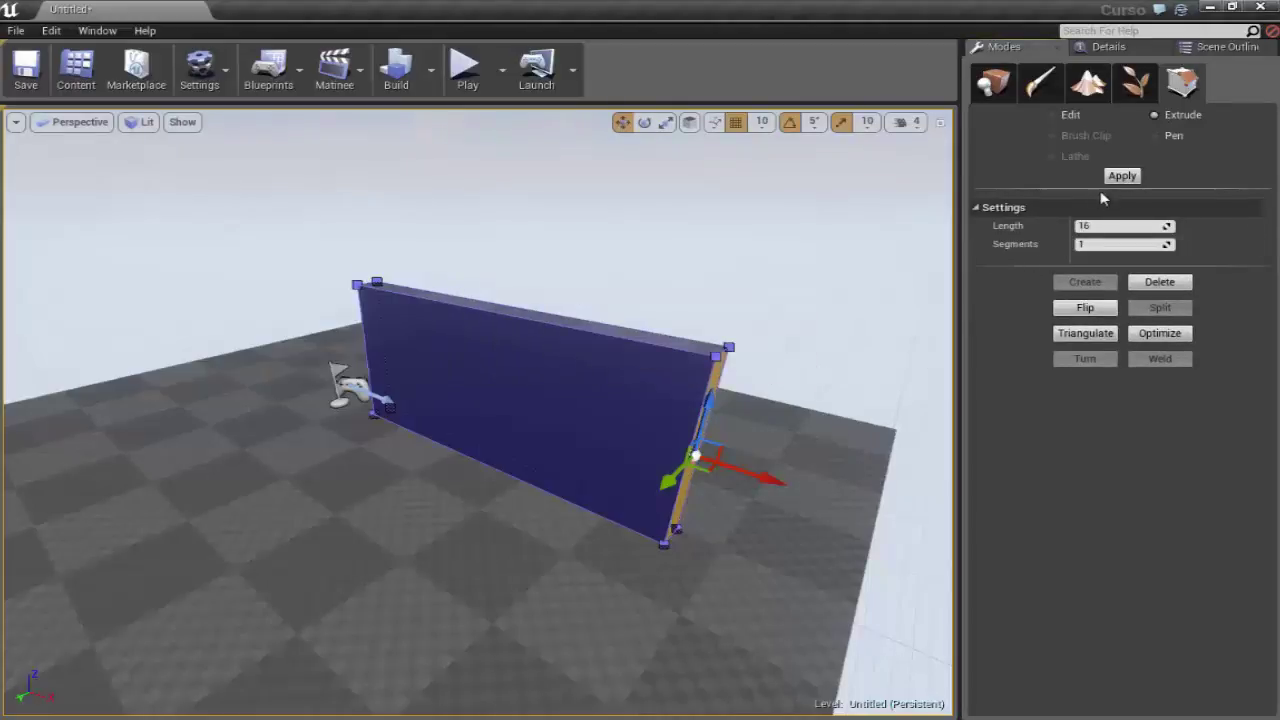
click(578, 349)
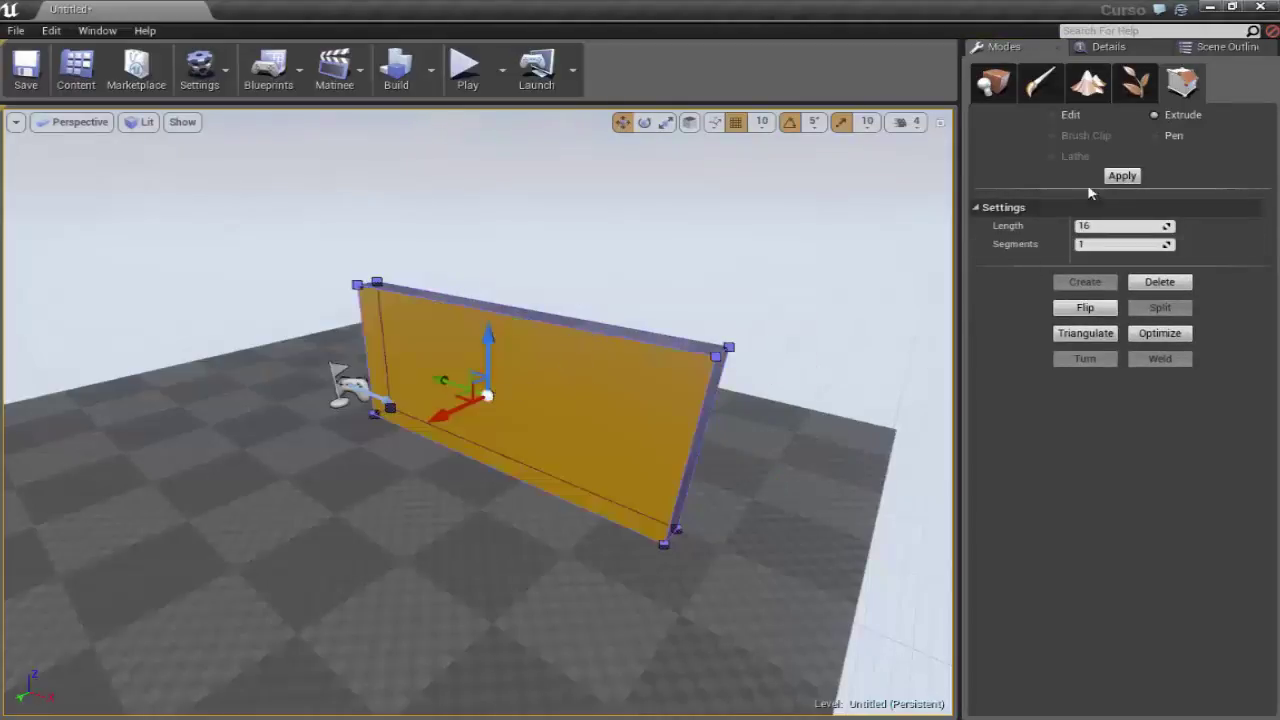
click(1118, 177)
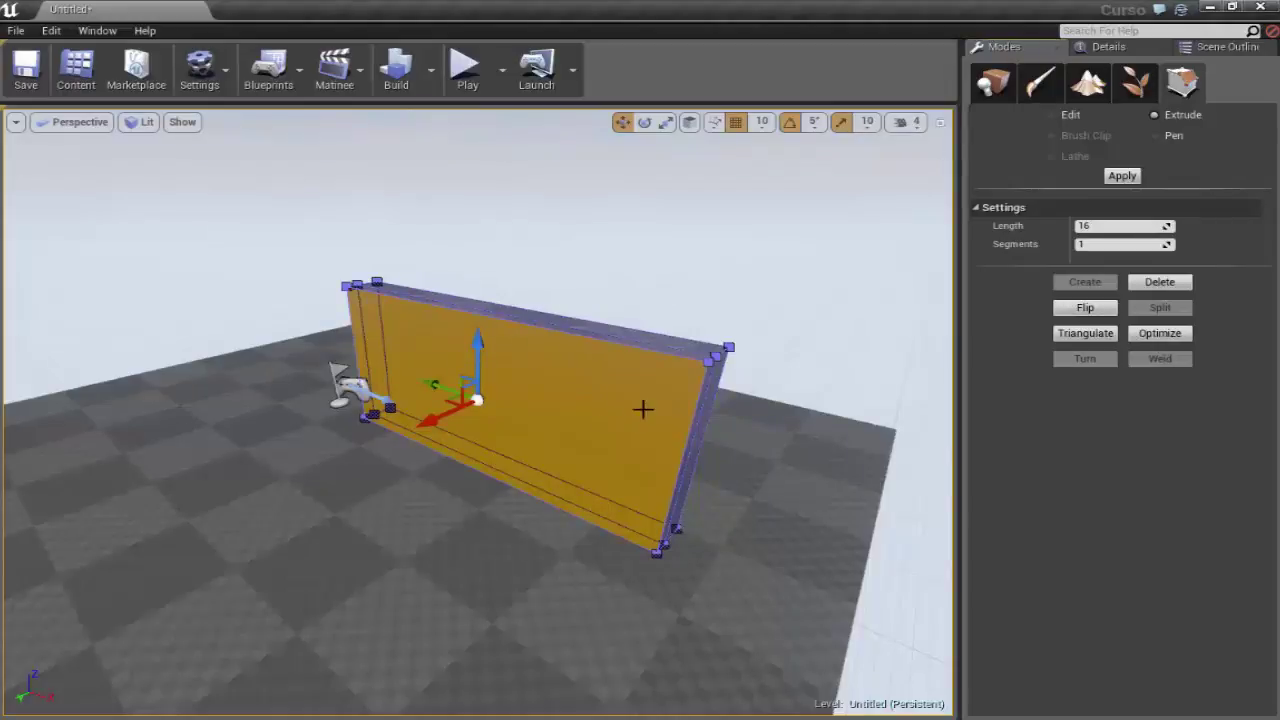
middle_drag(786, 486, 797, 471)
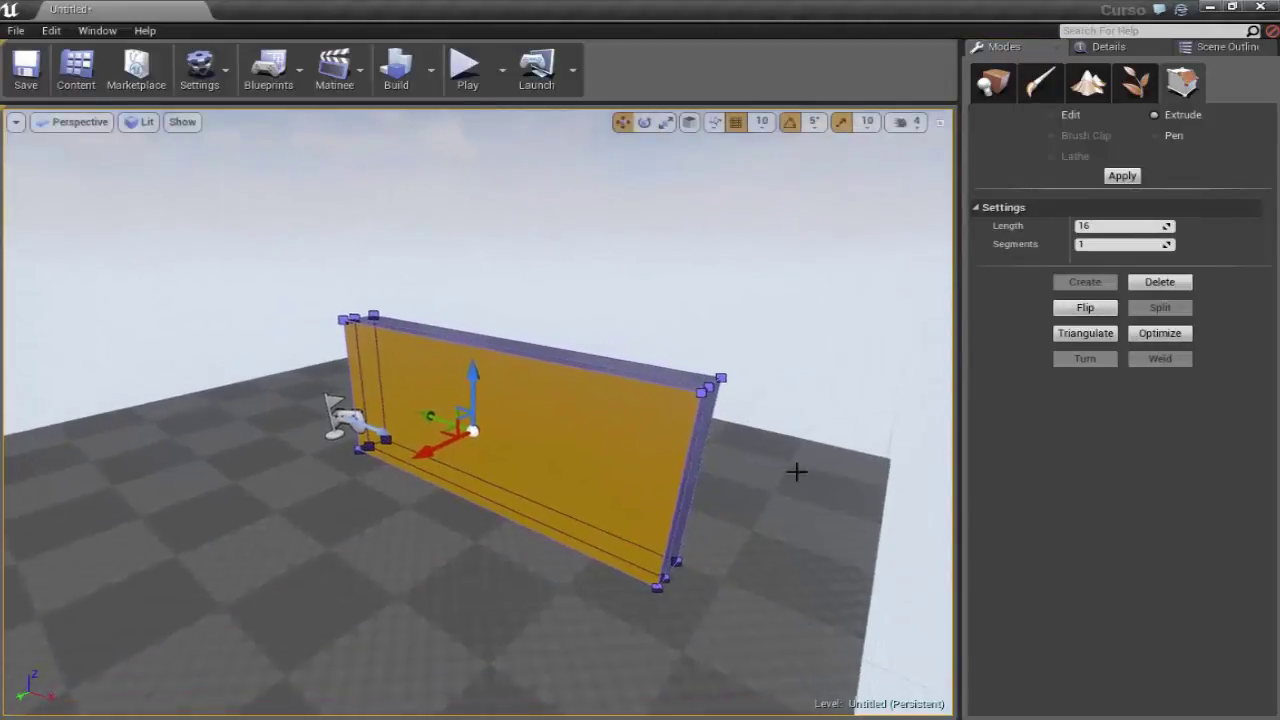
click(995, 82)
alt+drag(846, 309, 811, 357)
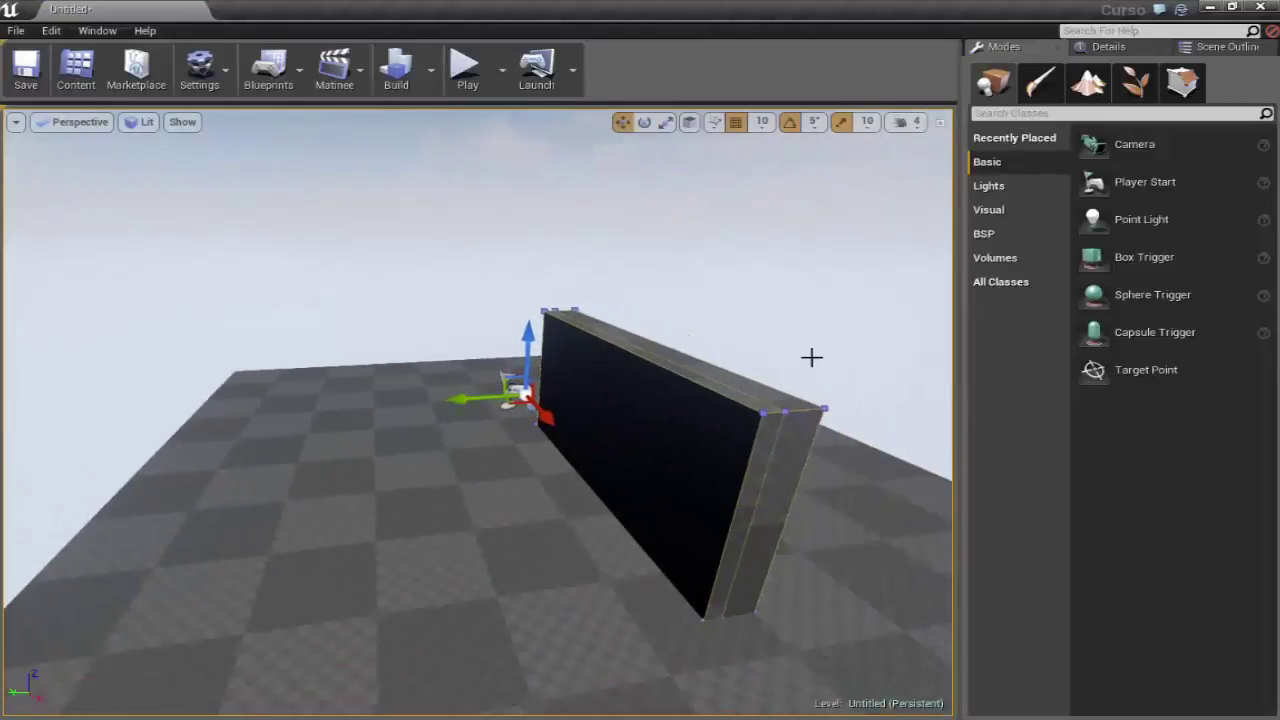
key(ctrl+z)
alt+drag(583, 511, 500, 505)
click(451, 430)
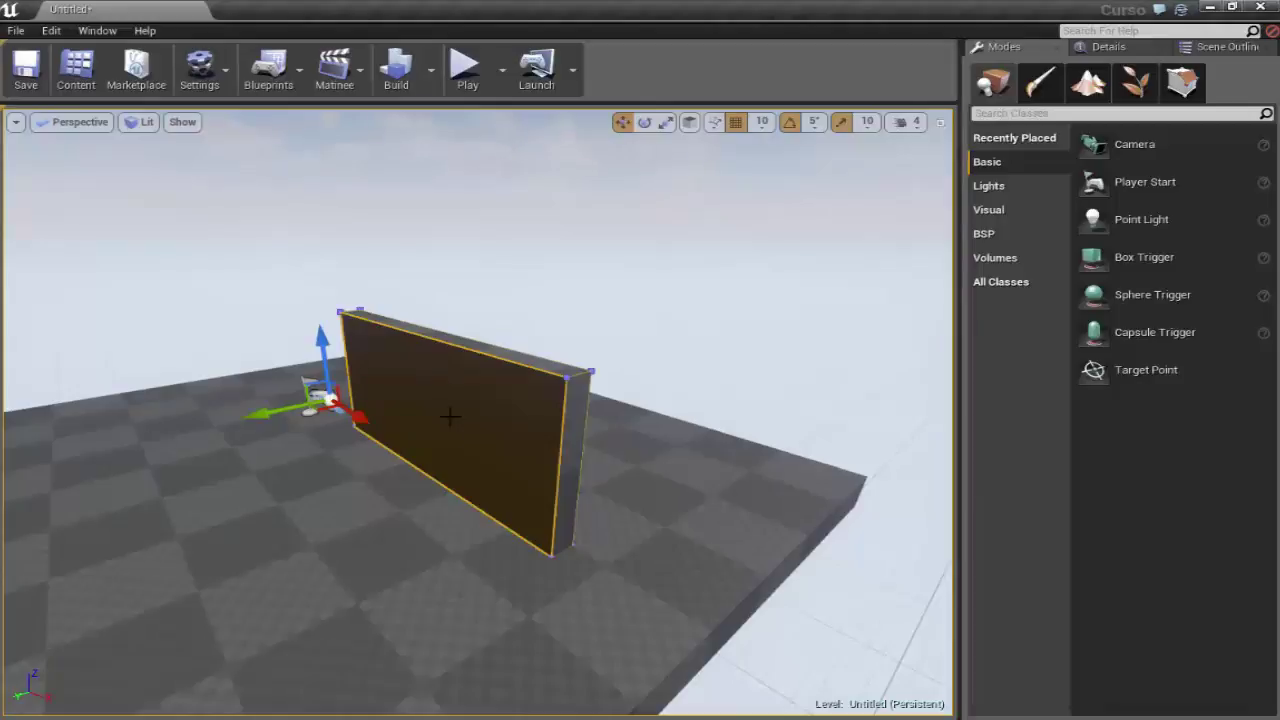
mouse_move(450, 417)
alt+mouse_down()
mouse_move(463, 514)
mouse_move(465, 470)
alt+mouse_up()
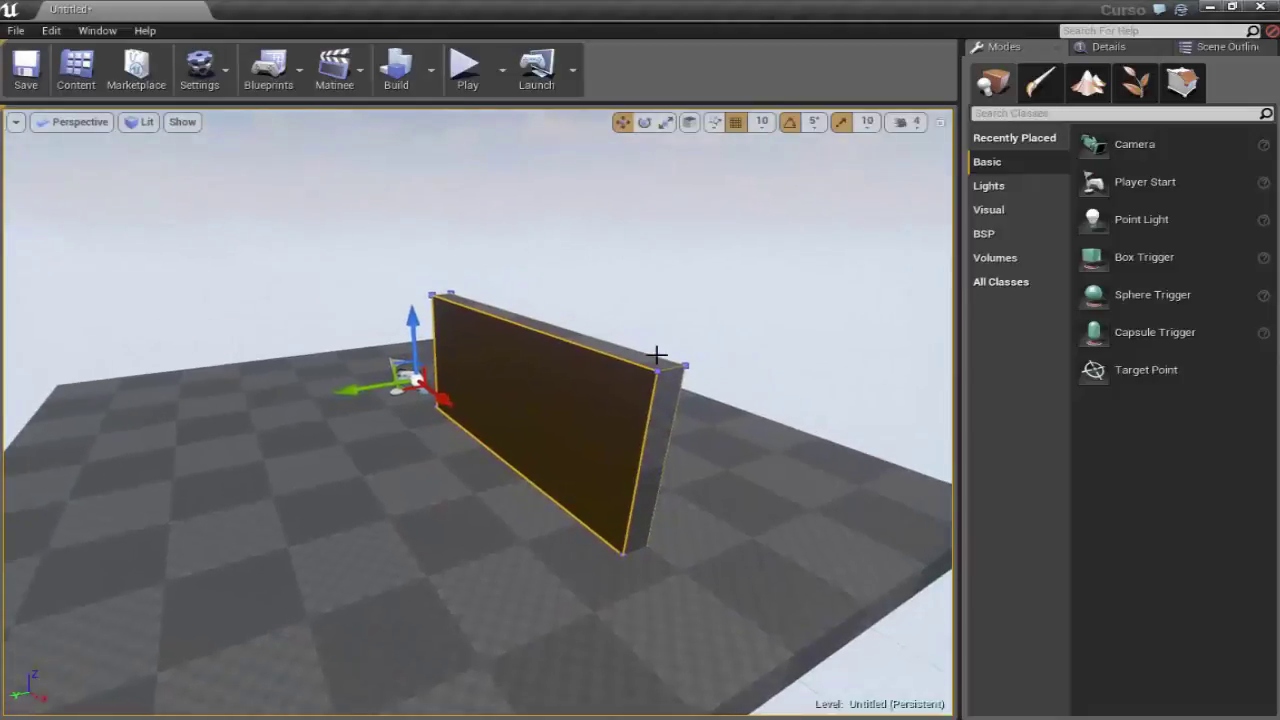
alt+drag(540, 411, 540, 411)
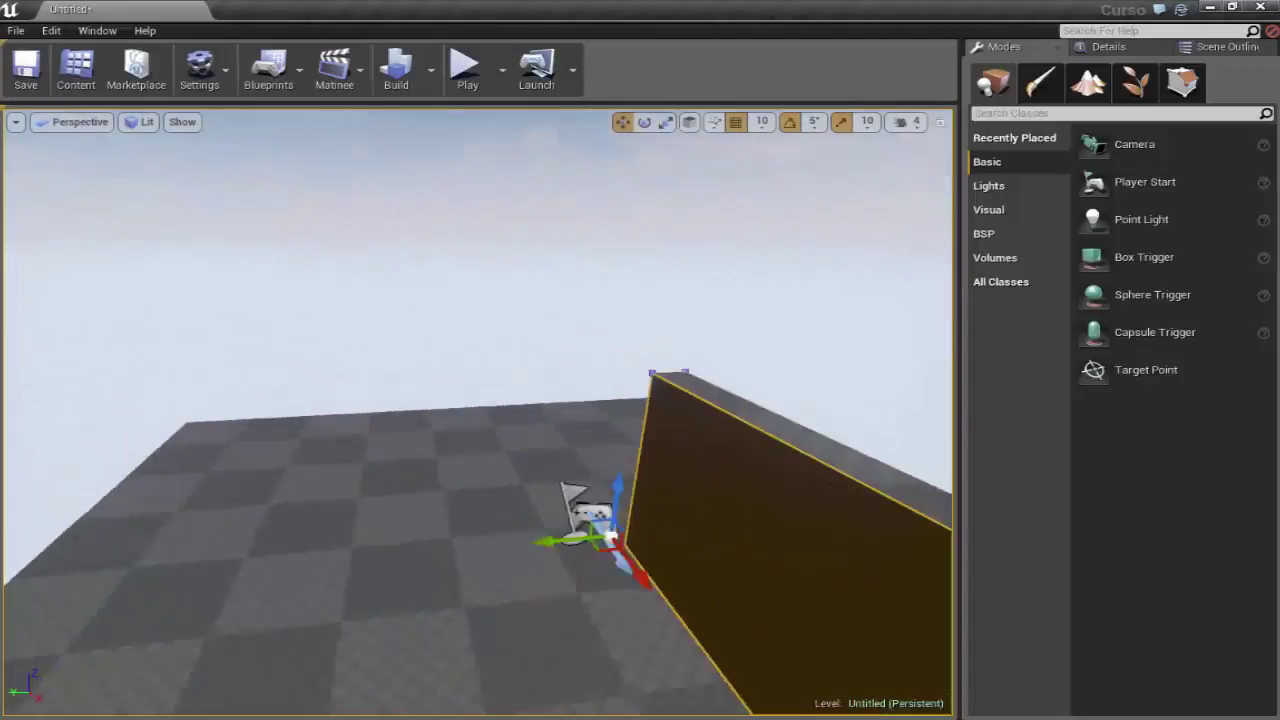
drag(526, 580, 523, 537)
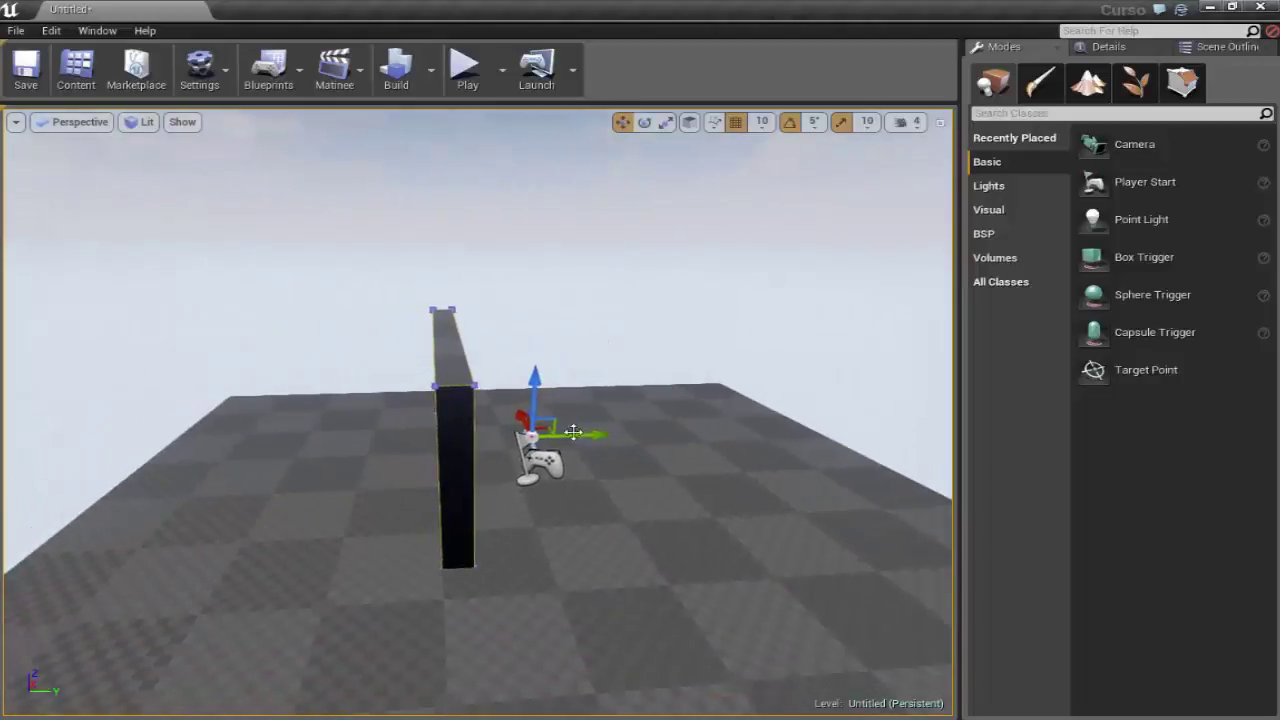
drag(477, 446, 193, 447)
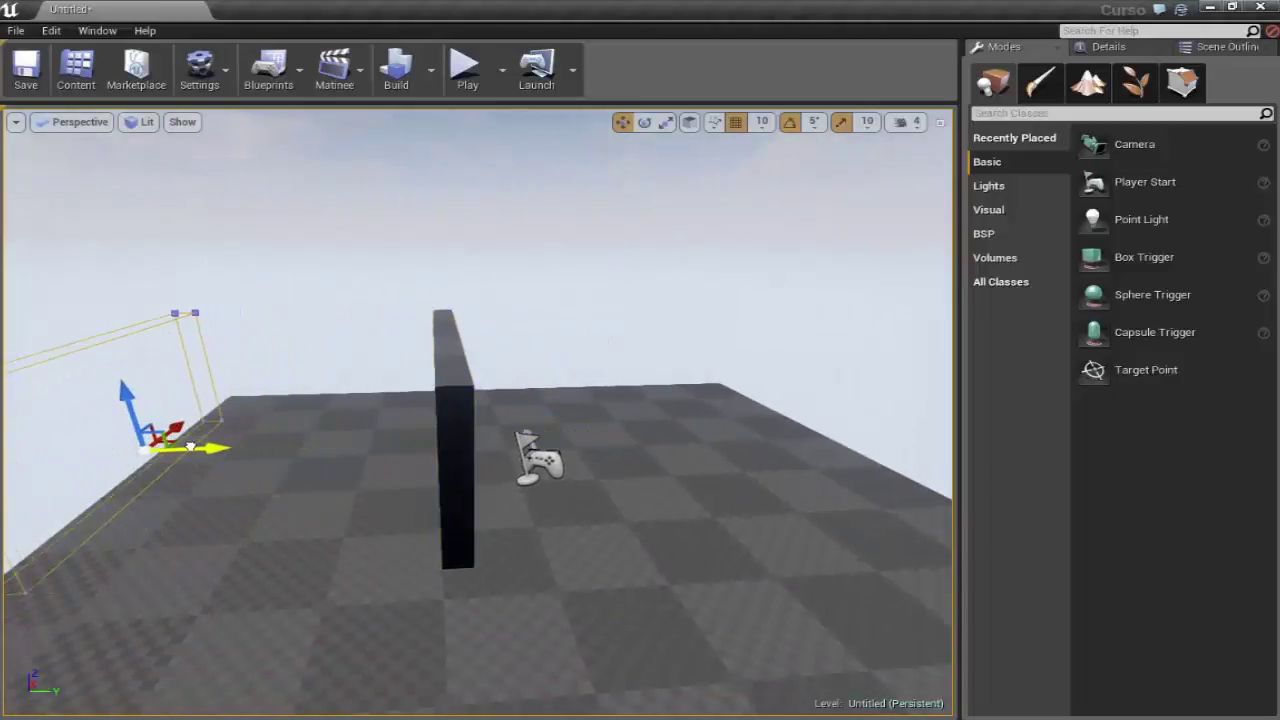
drag(294, 486, 3, 530)
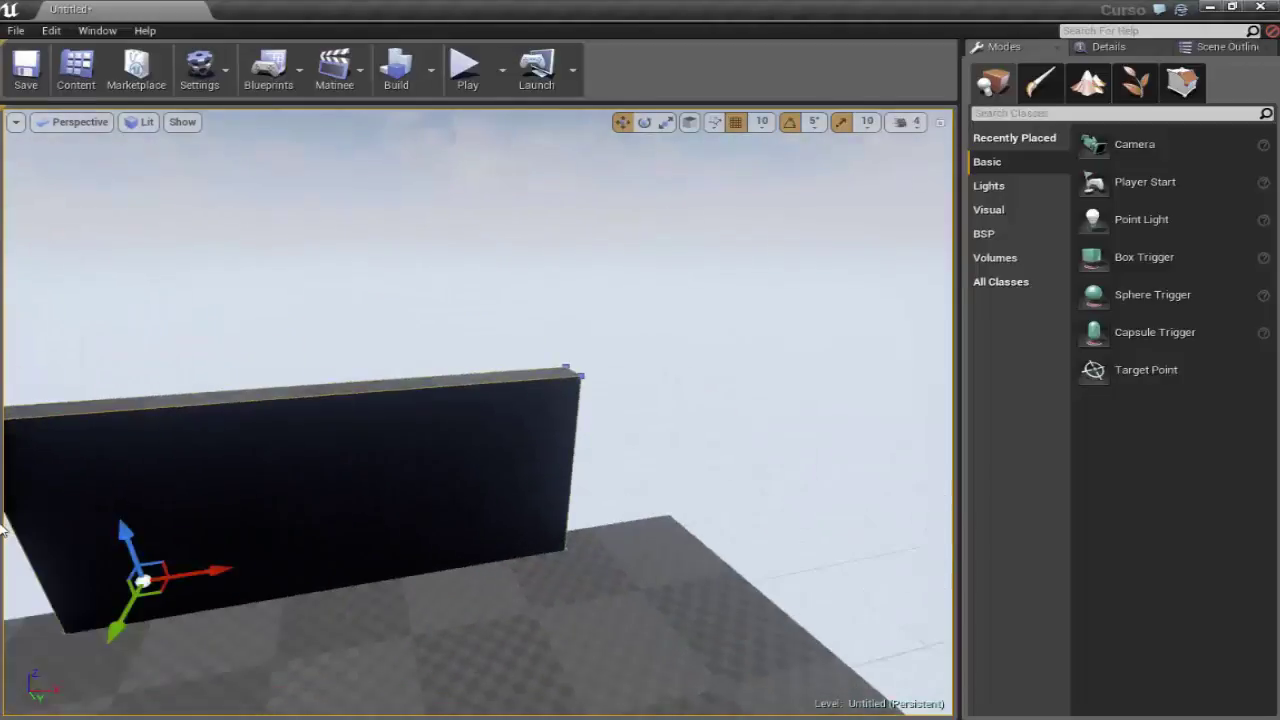
right_drag(264, 471, 264, 471)
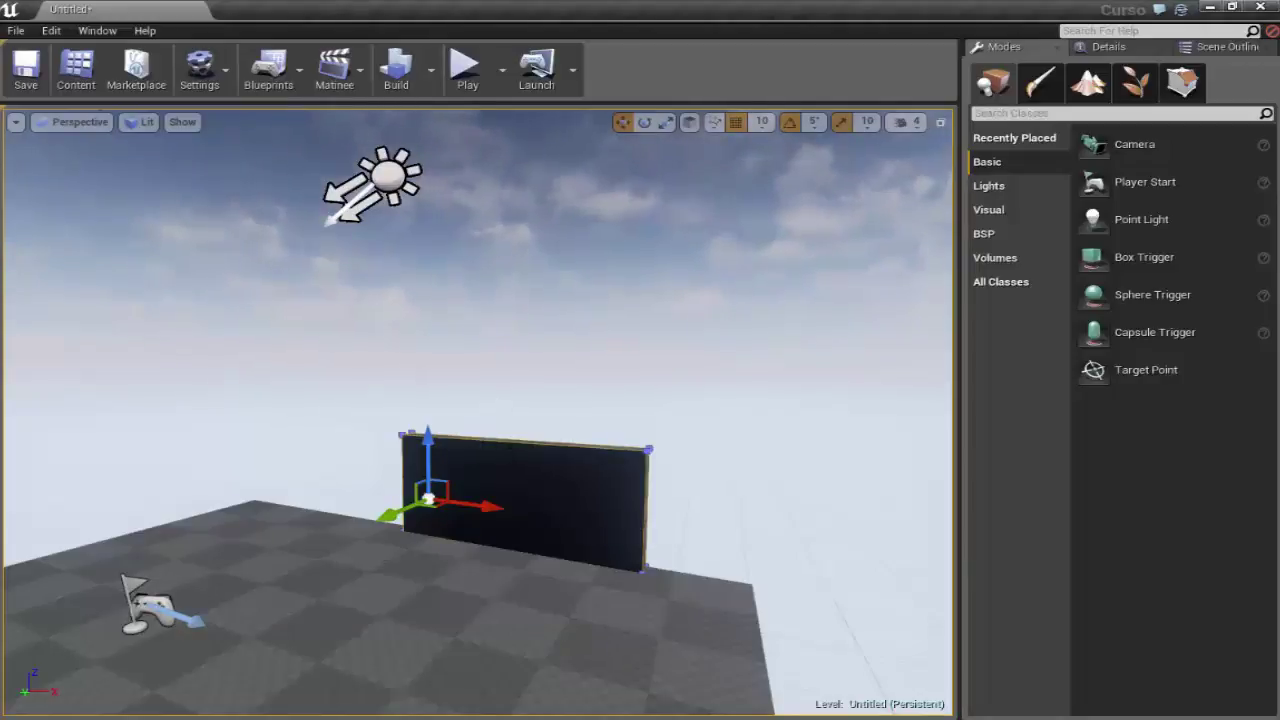
middle_drag(497, 406, 600, 400)
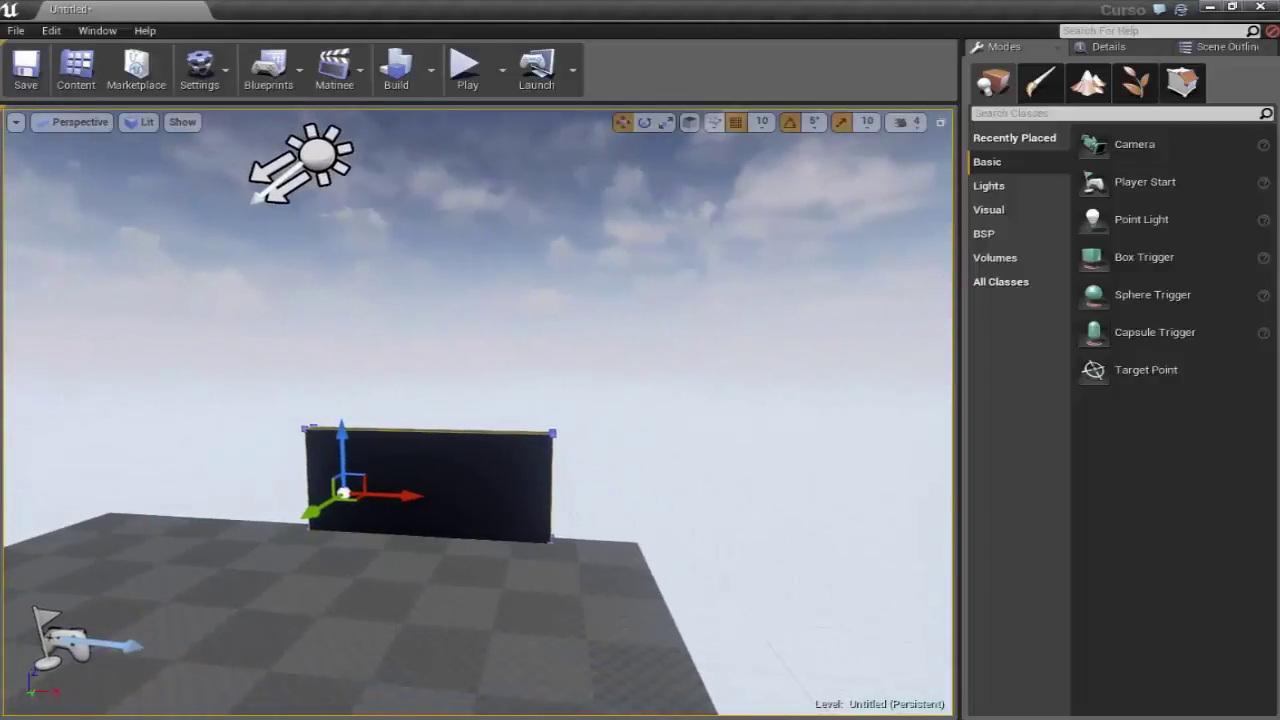
alt+drag(406, 500, 494, 509)
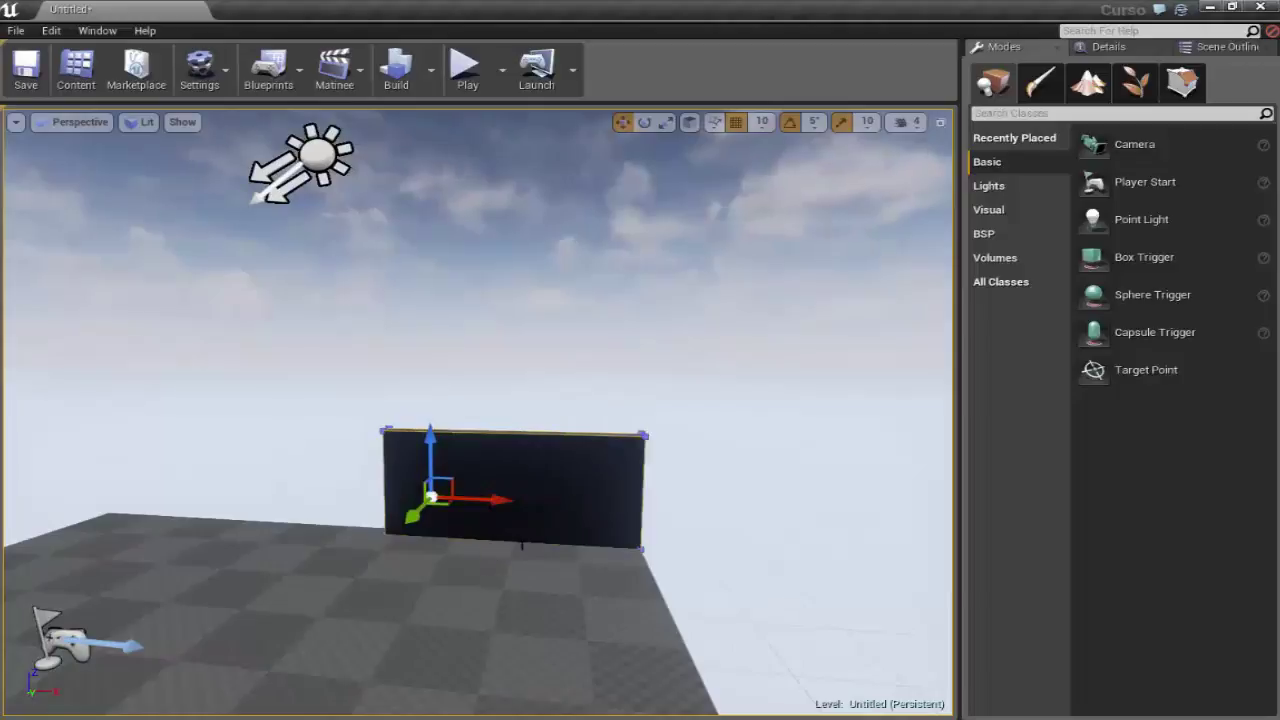
middle_drag(495, 562, 495, 630)
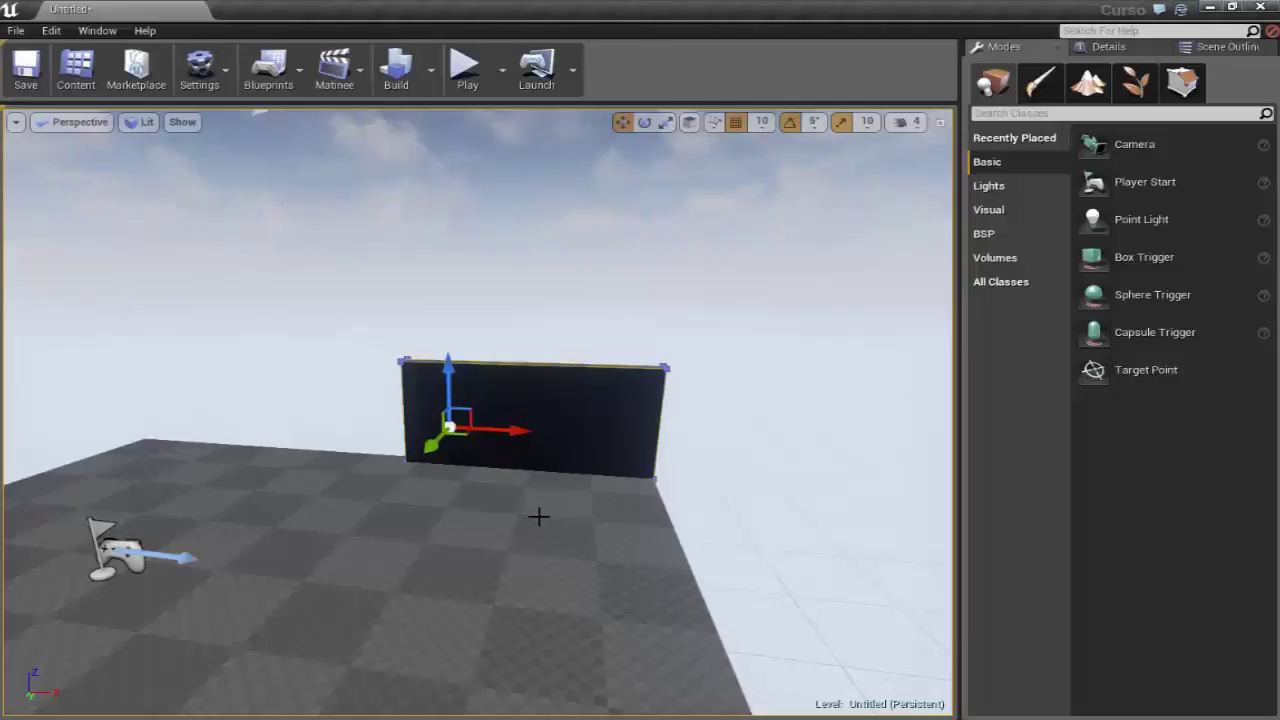
mouse_move(538, 516)
right_down()
mouse_move(700, 516)
mouse_move(680, 560)
mouse_move(675, 515)
right_up()
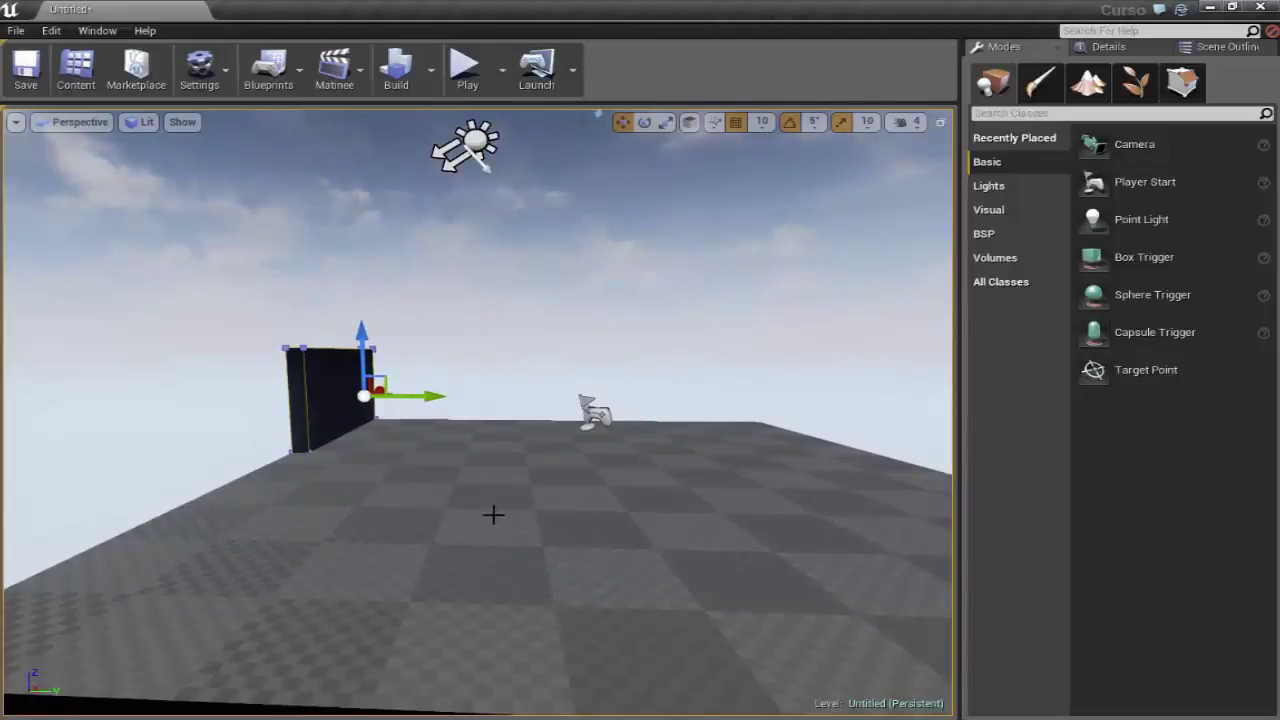
right_drag(516, 456, 516, 500)
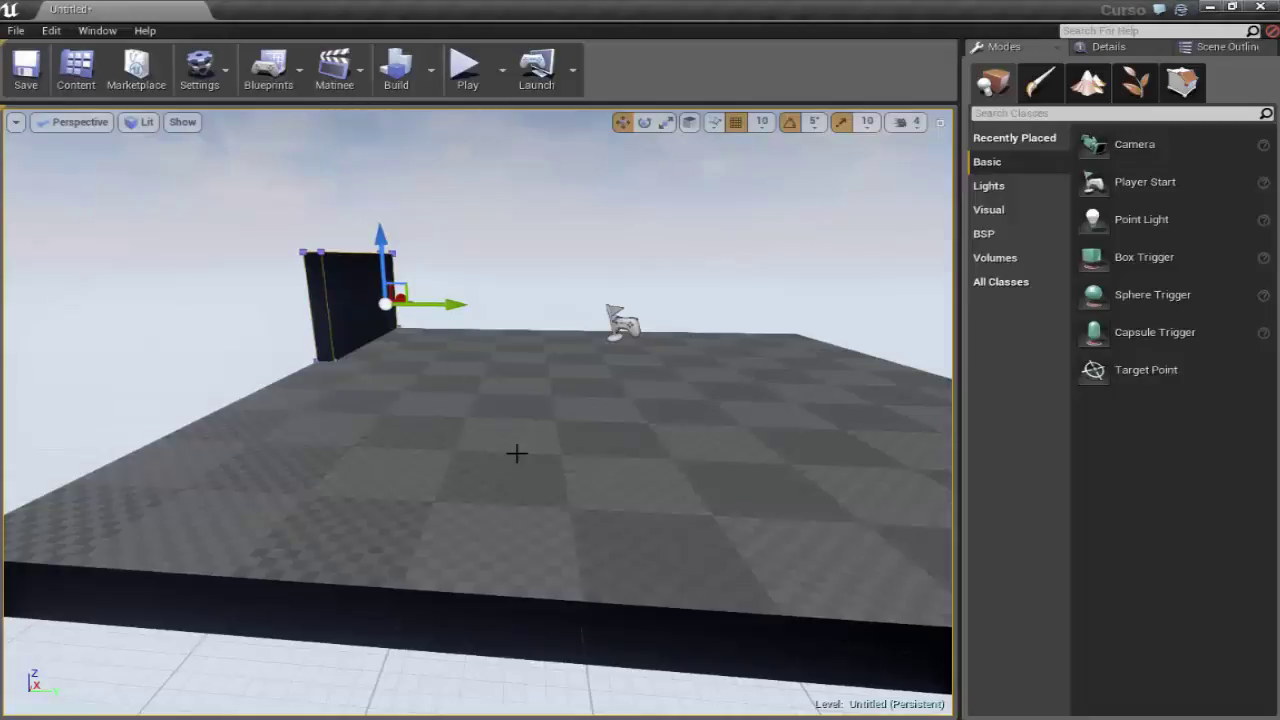
right_drag(572, 402, 575, 399)
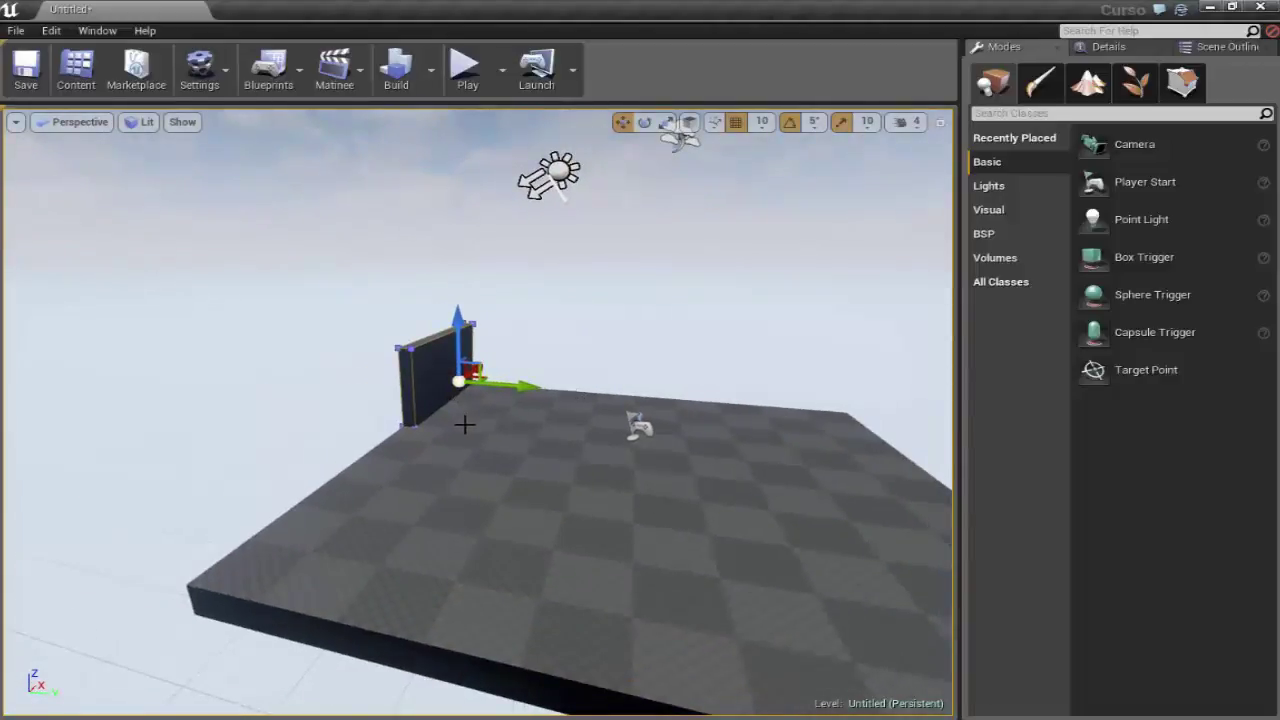
right_drag(463, 423, 463, 423)
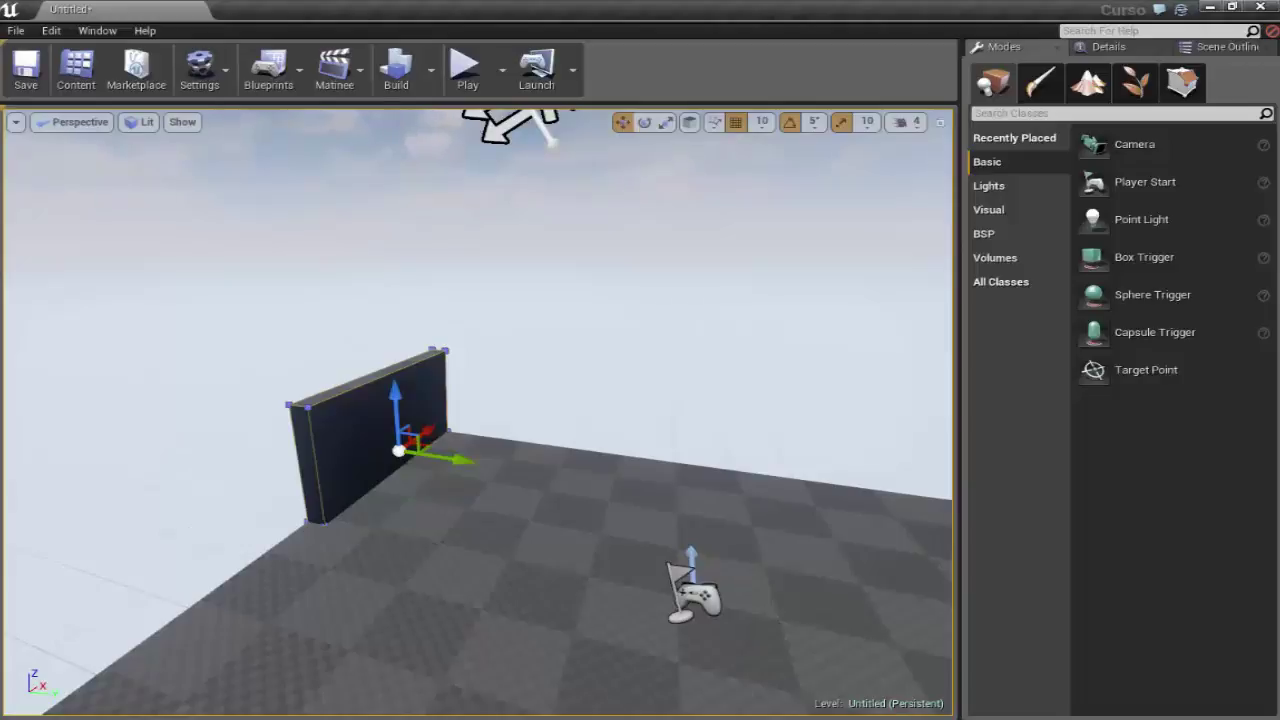
right_drag(451, 466, 451, 466)
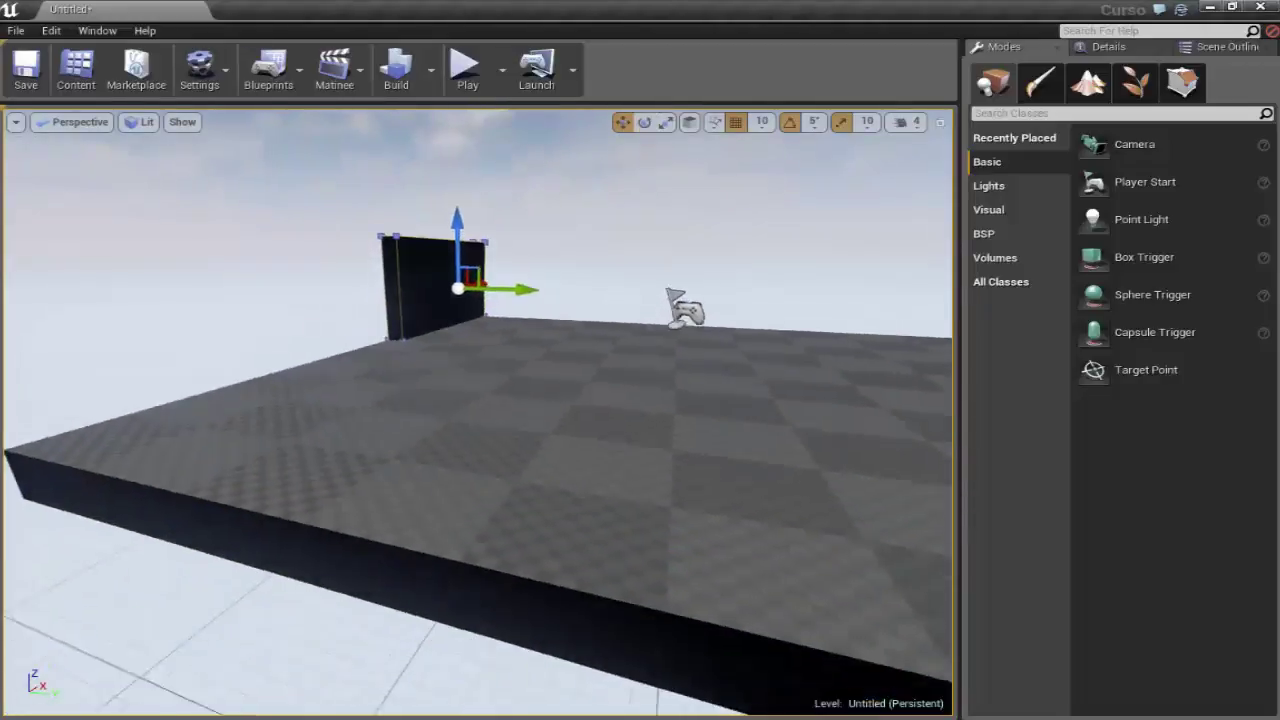
right_drag(214, 289, 214, 289)
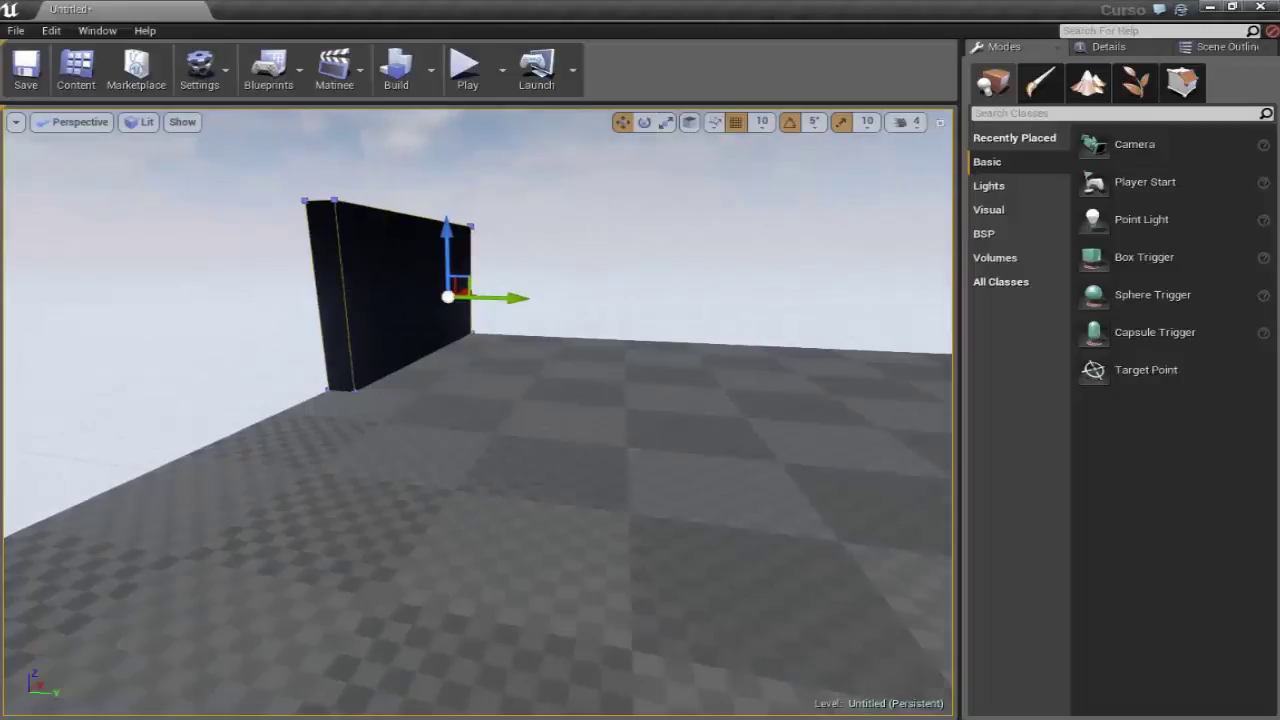
right_drag(371, 246, 371, 246)
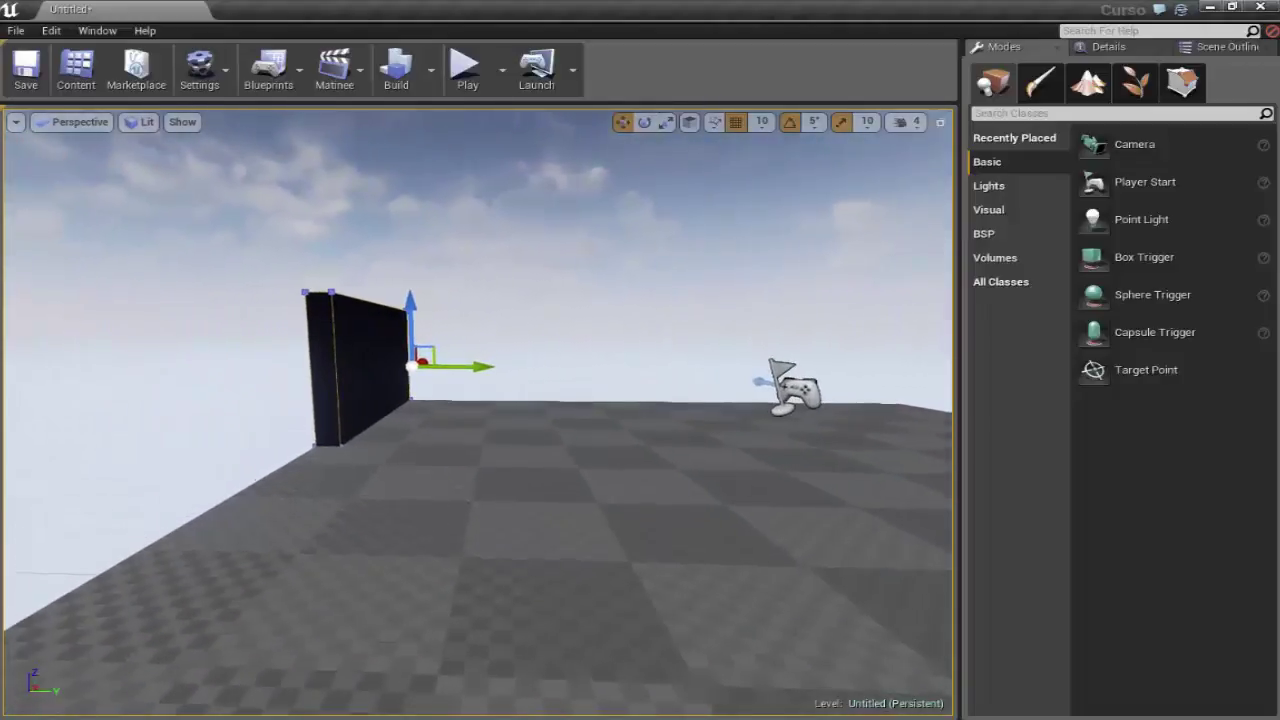
right_drag(449, 449, 447, 409)
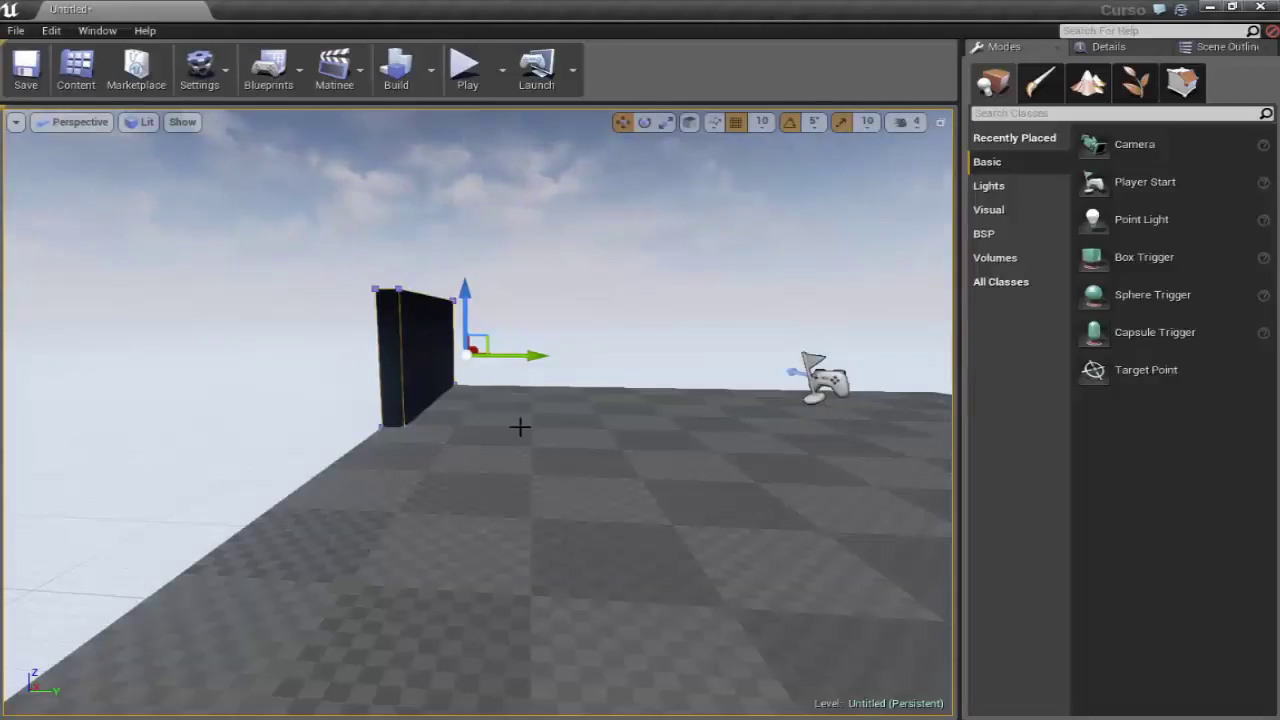
mouse_move(523, 423)
mouse_down()
mouse_move(470, 390)
mouse_move(525, 705)
mouse_up()
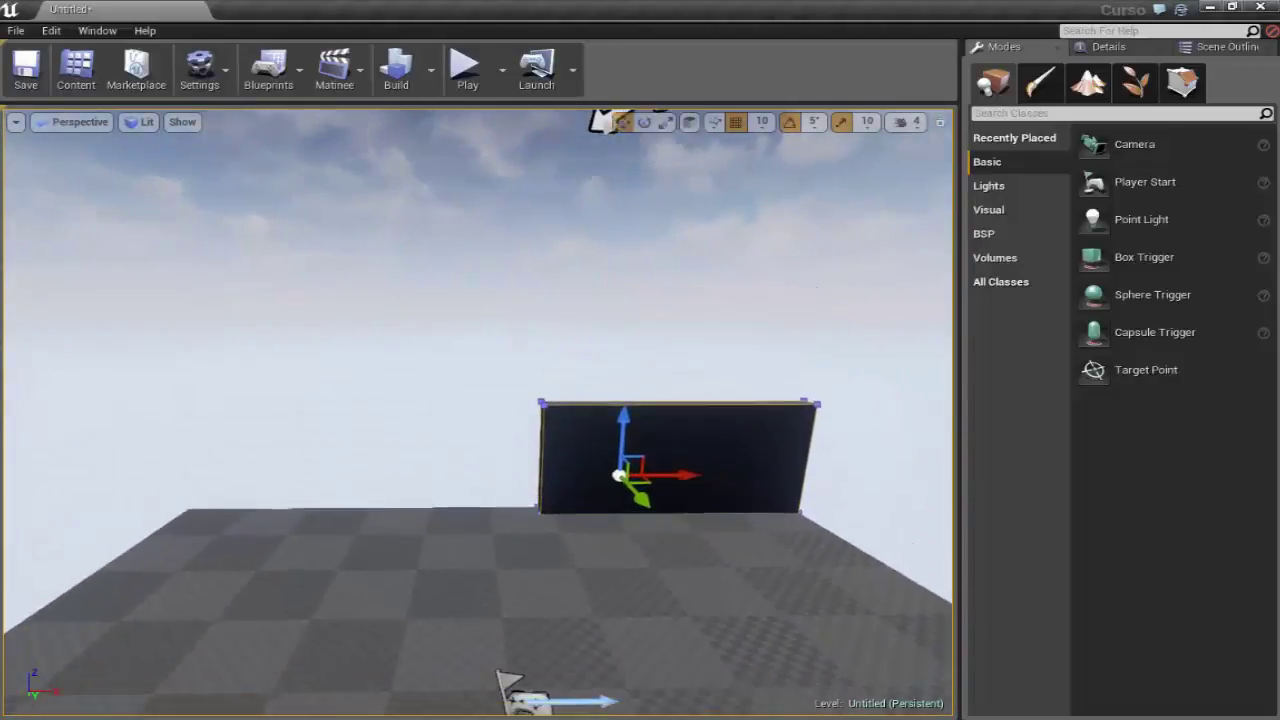
right_drag(525, 705, 525, 715)
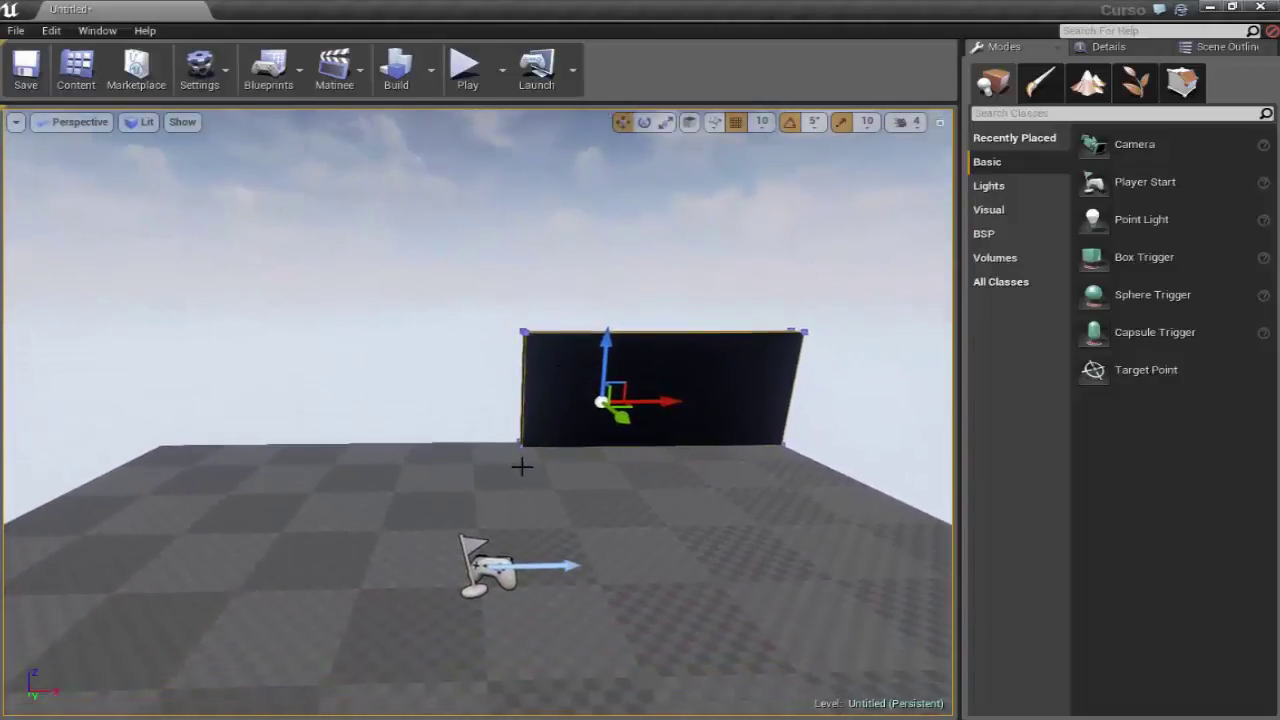
drag(523, 463, 526, 405)
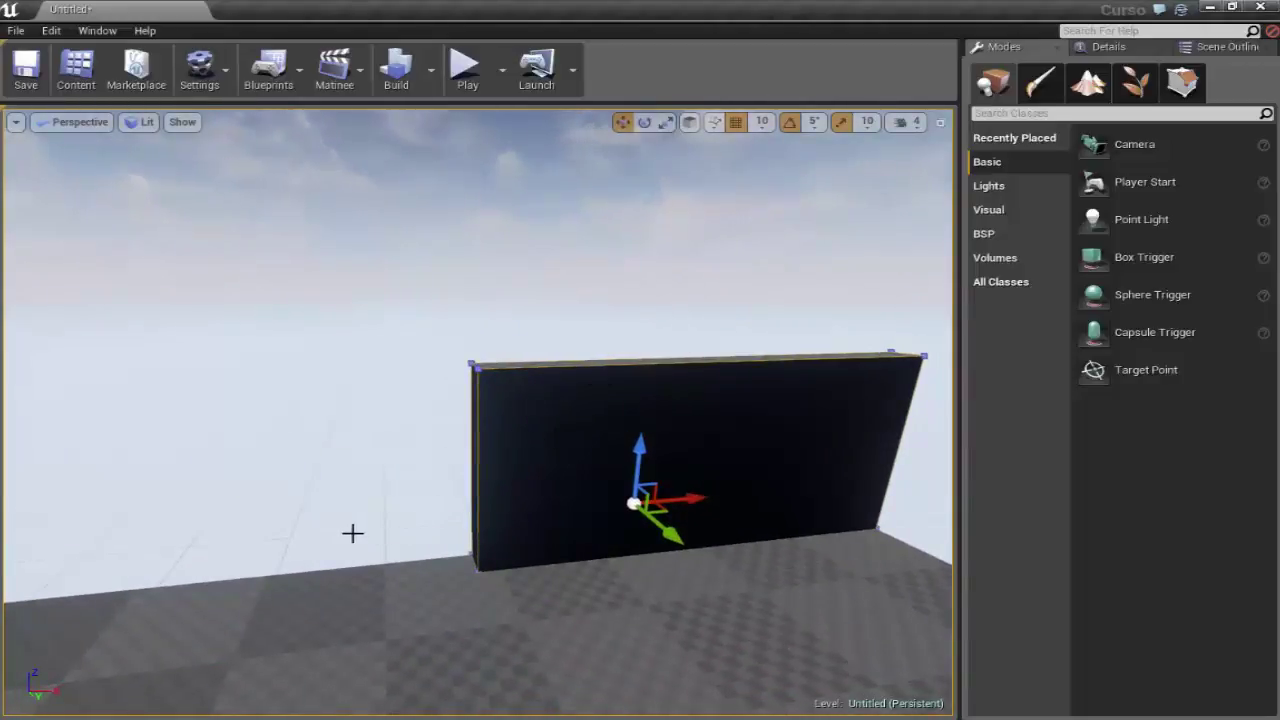
drag(350, 534, 250, 534)
drag(480, 450, 480, 430)
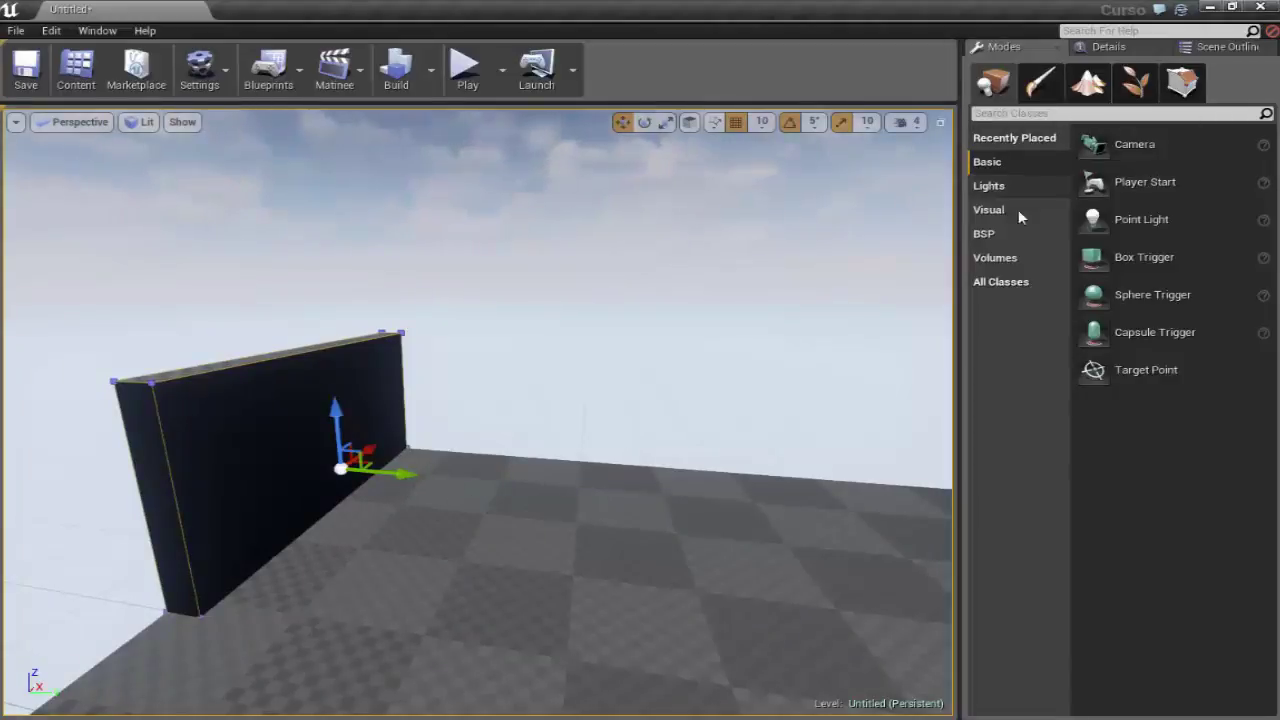
Place a BSP Cone brush and lift it with the Z arrow well above the floor.
click(1000, 233)
mouse_move(1123, 178)
mouse_down()
mouse_move(681, 540)
mouse_move(697, 528)
mouse_up()
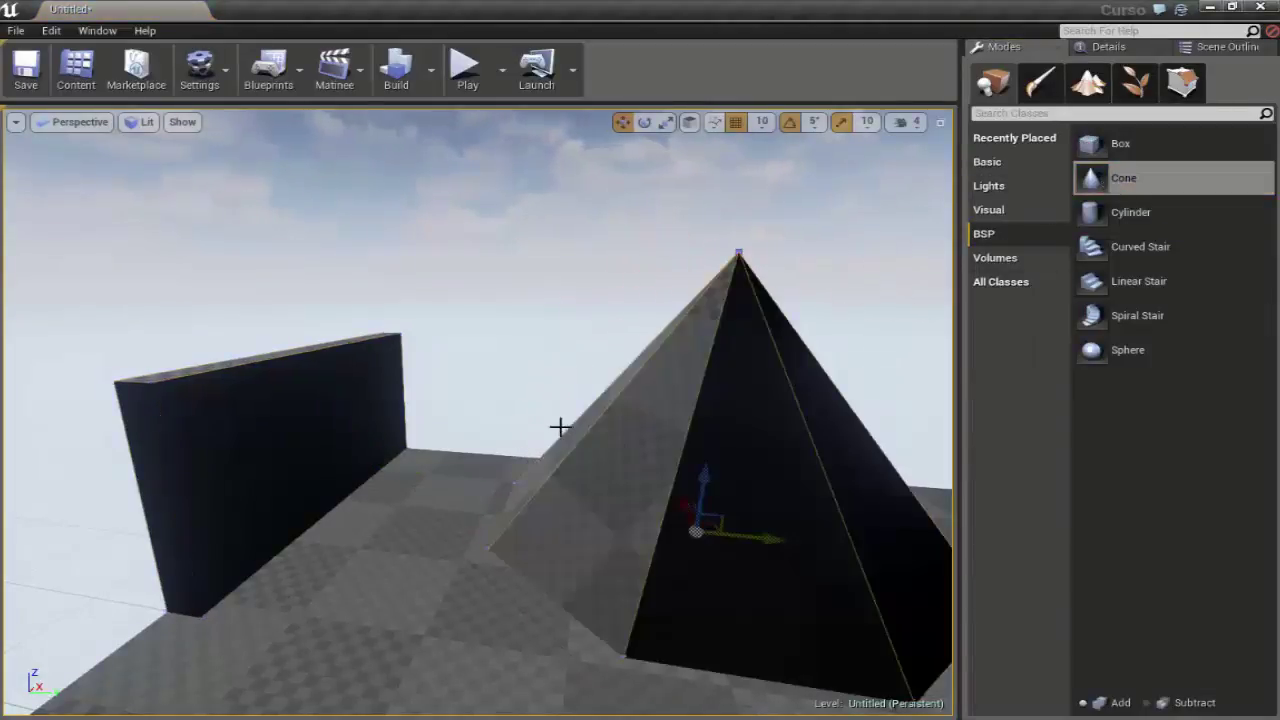
right_drag(560, 428, 560, 390)
drag(560, 390, 560, 470)
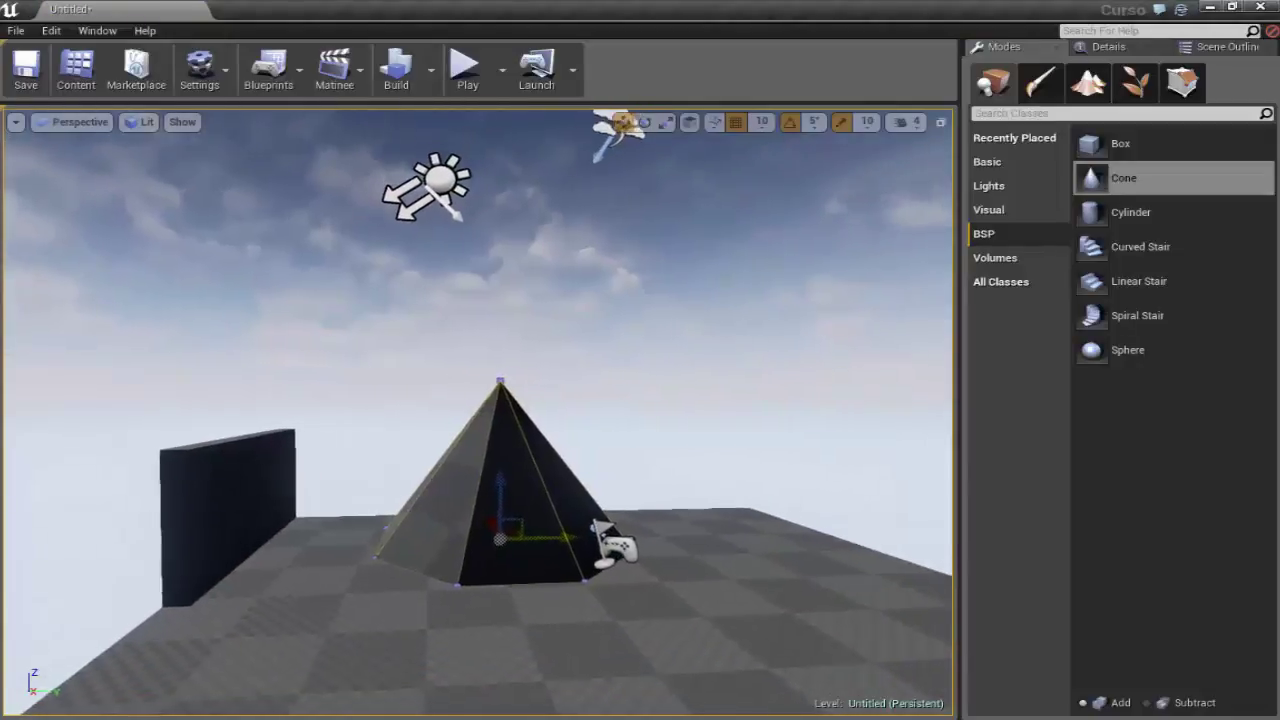
drag(517, 449, 521, 270)
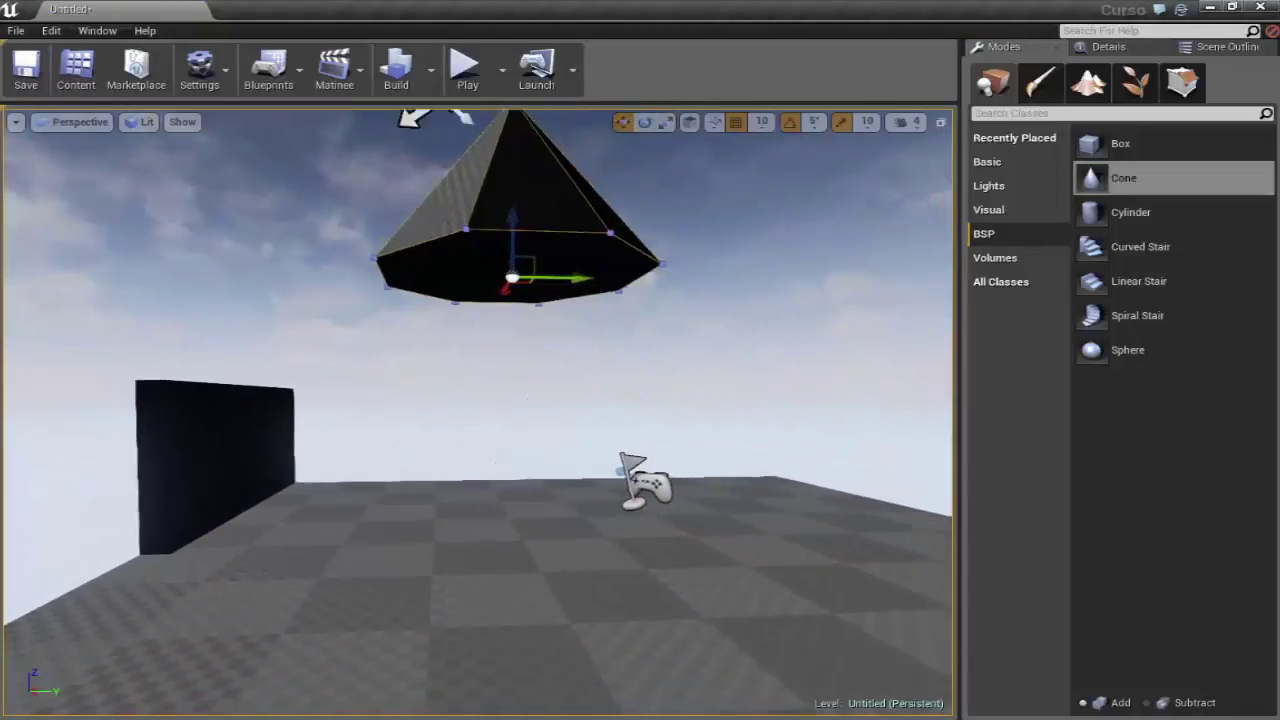
drag(474, 363, 474, 410)
drag(461, 361, 461, 330)
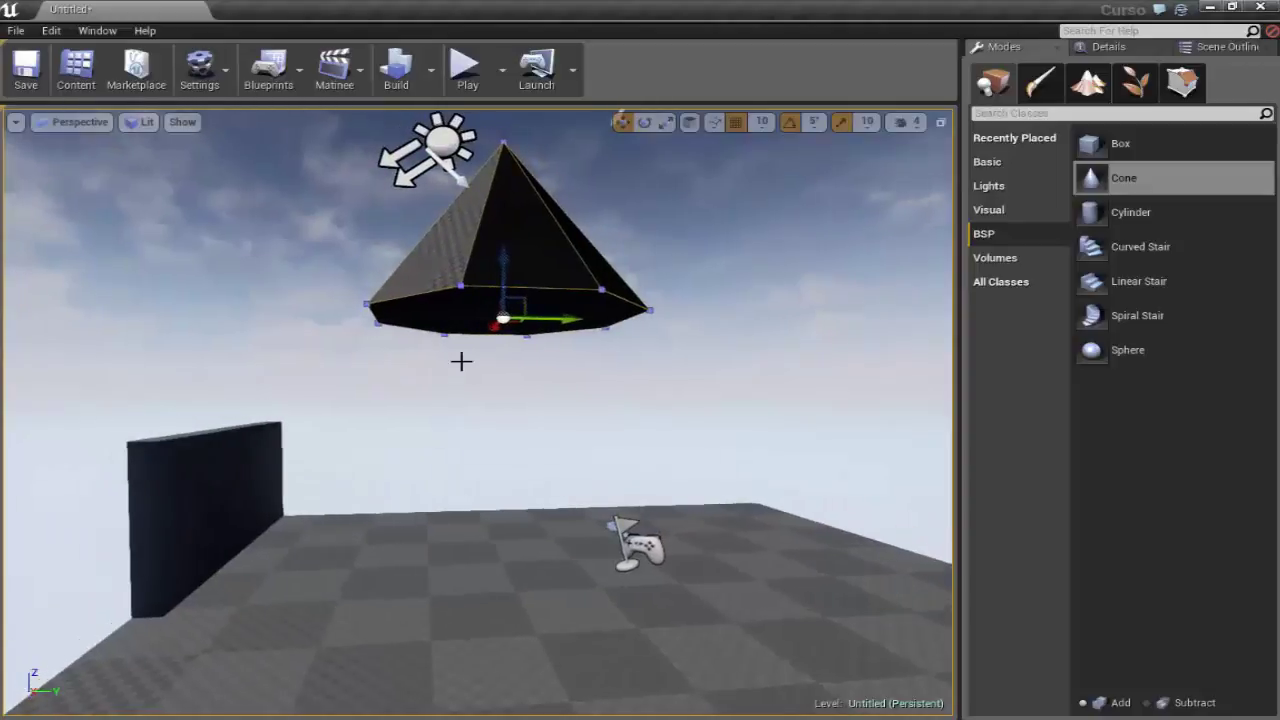
Place a BSP Cylinder brush on the floor directly beneath the cone.
click(1131, 212)
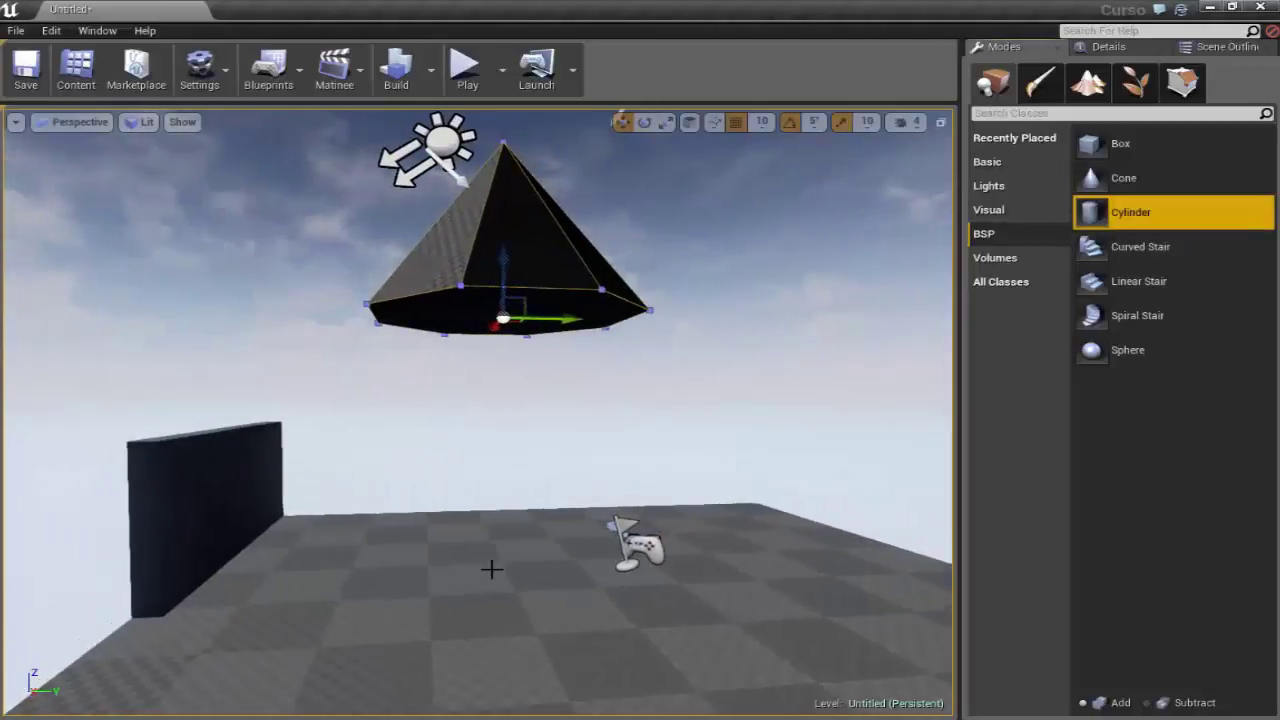
drag(481, 571, 469, 600)
click(469, 600)
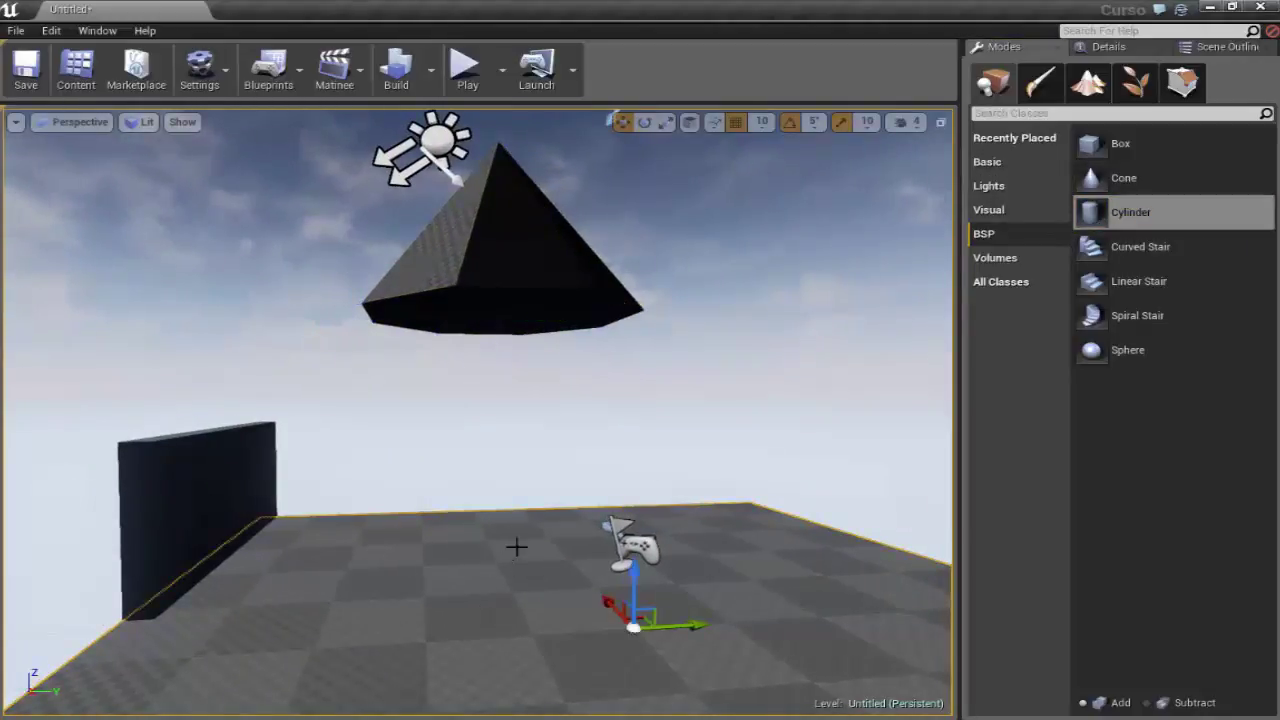
drag(1075, 204, 503, 562)
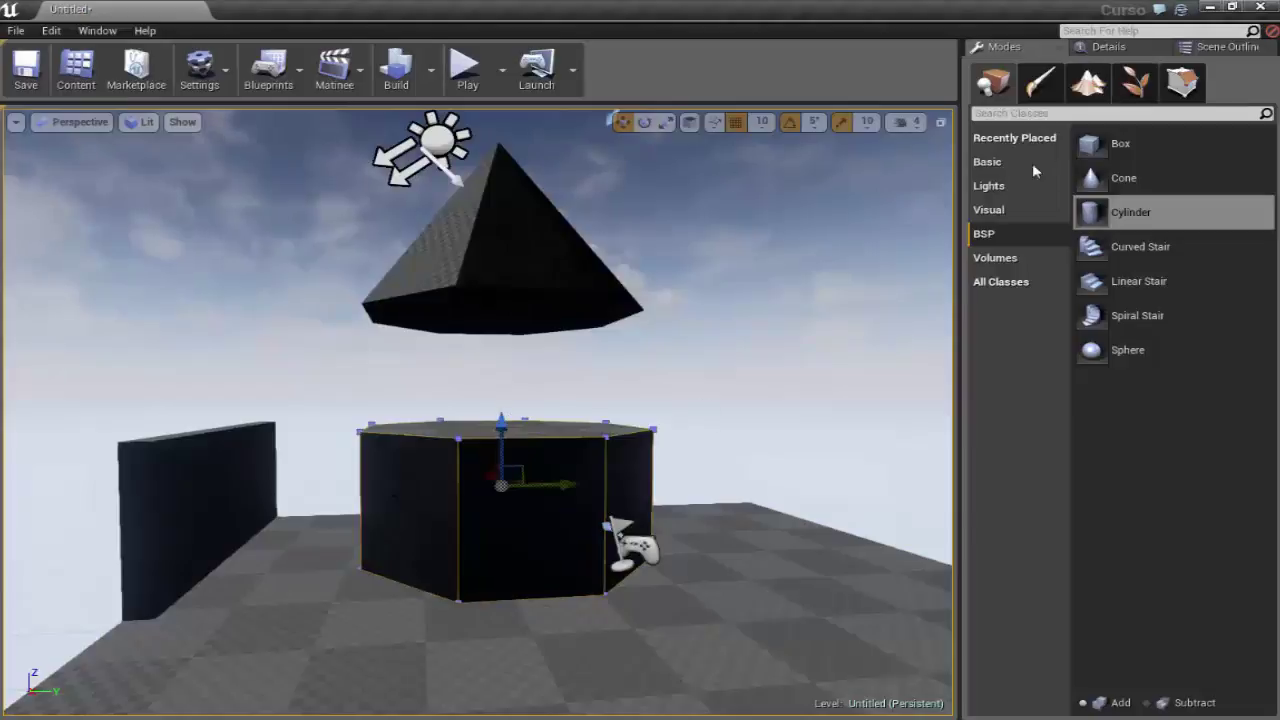
In Geometry Editing, stretch the cylinder's top face upward until it meets the cone.
click(1193, 88)
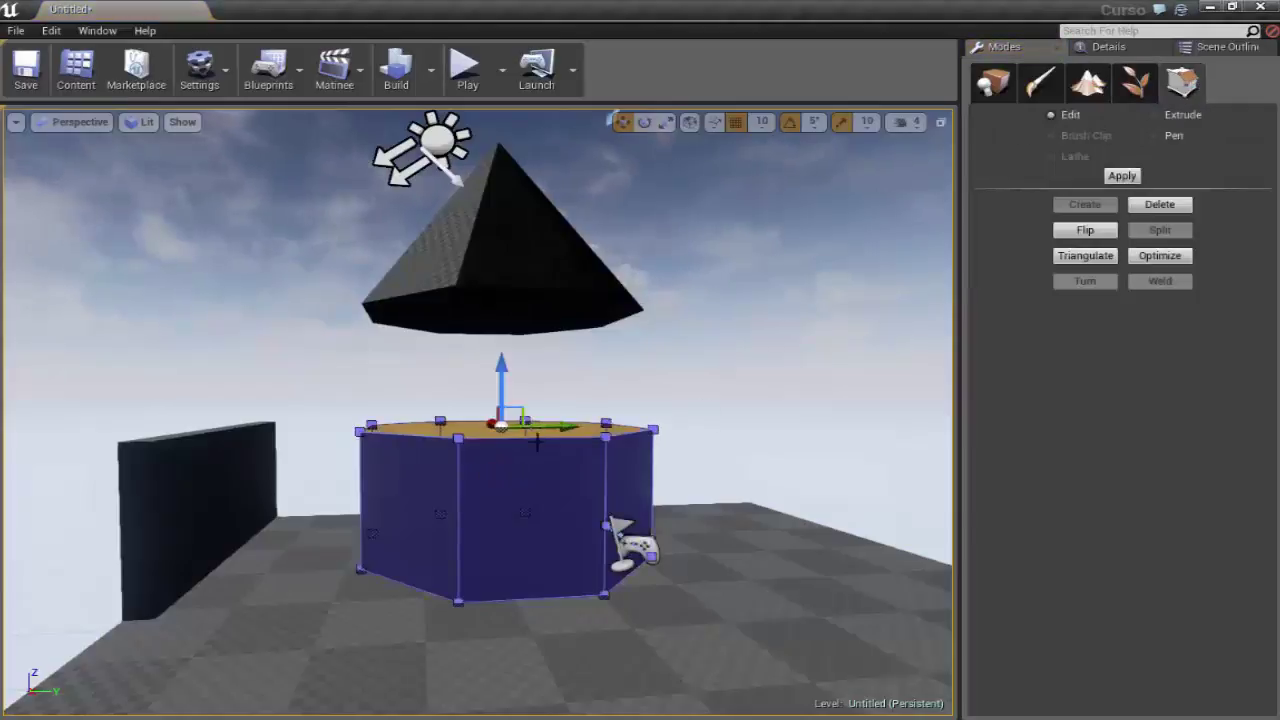
drag(501, 375, 799, 316)
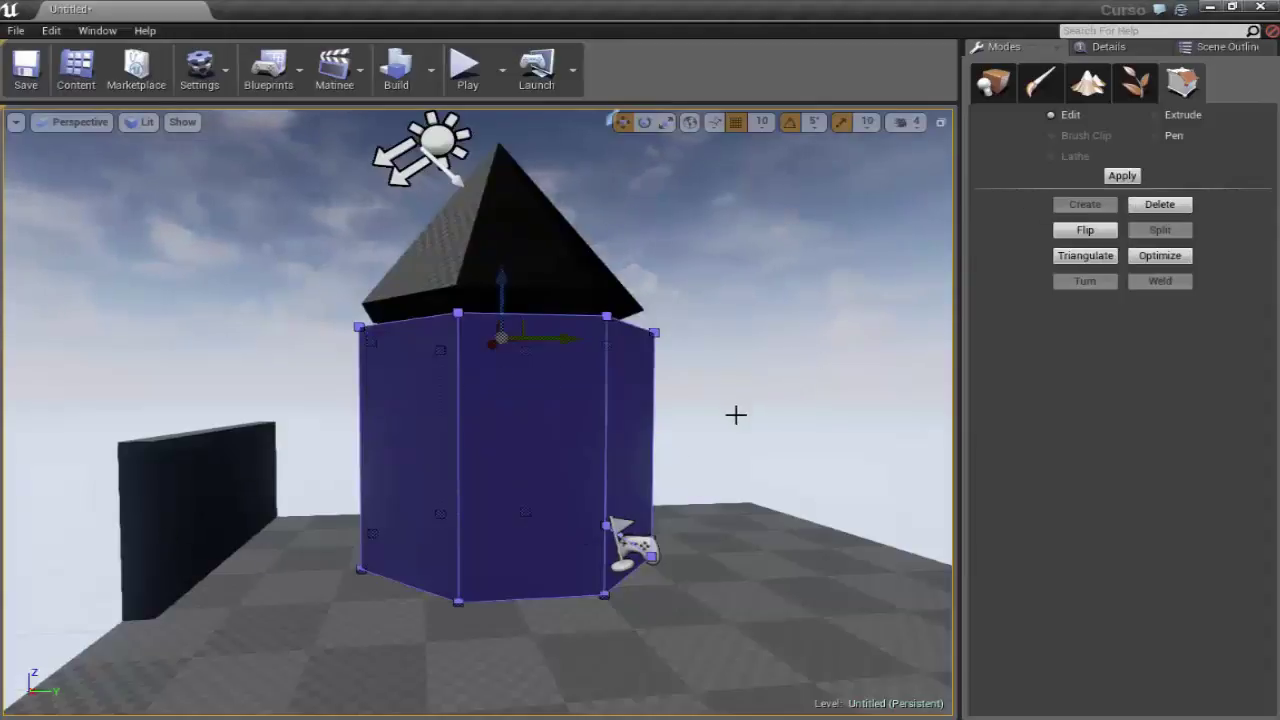
right_drag(736, 415, 726, 405)
click(993, 82)
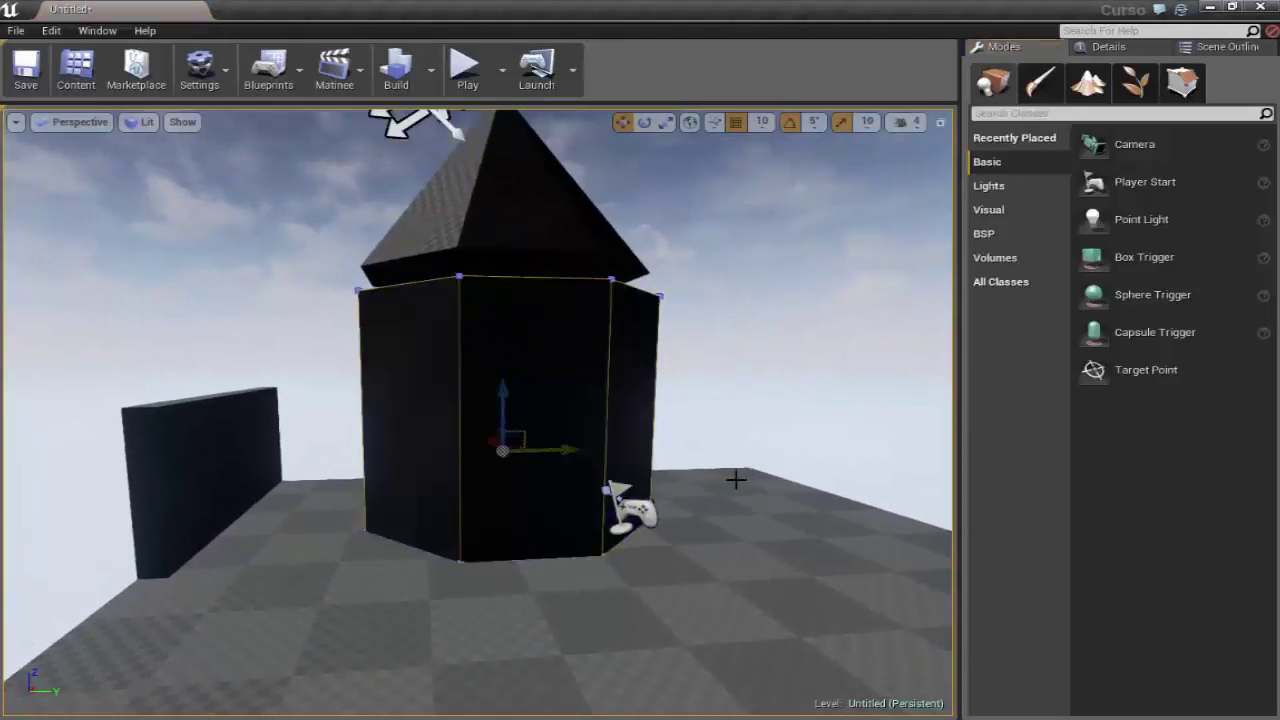
click(482, 290)
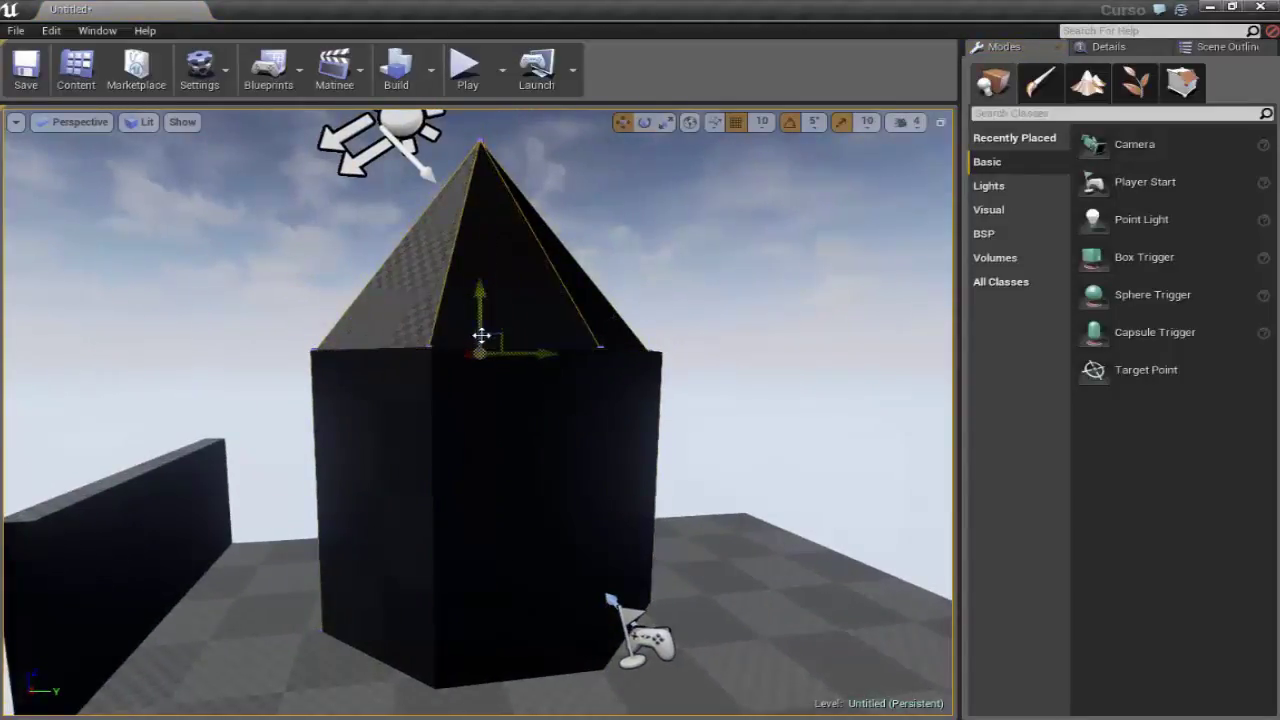
right_drag(478, 412, 478, 412)
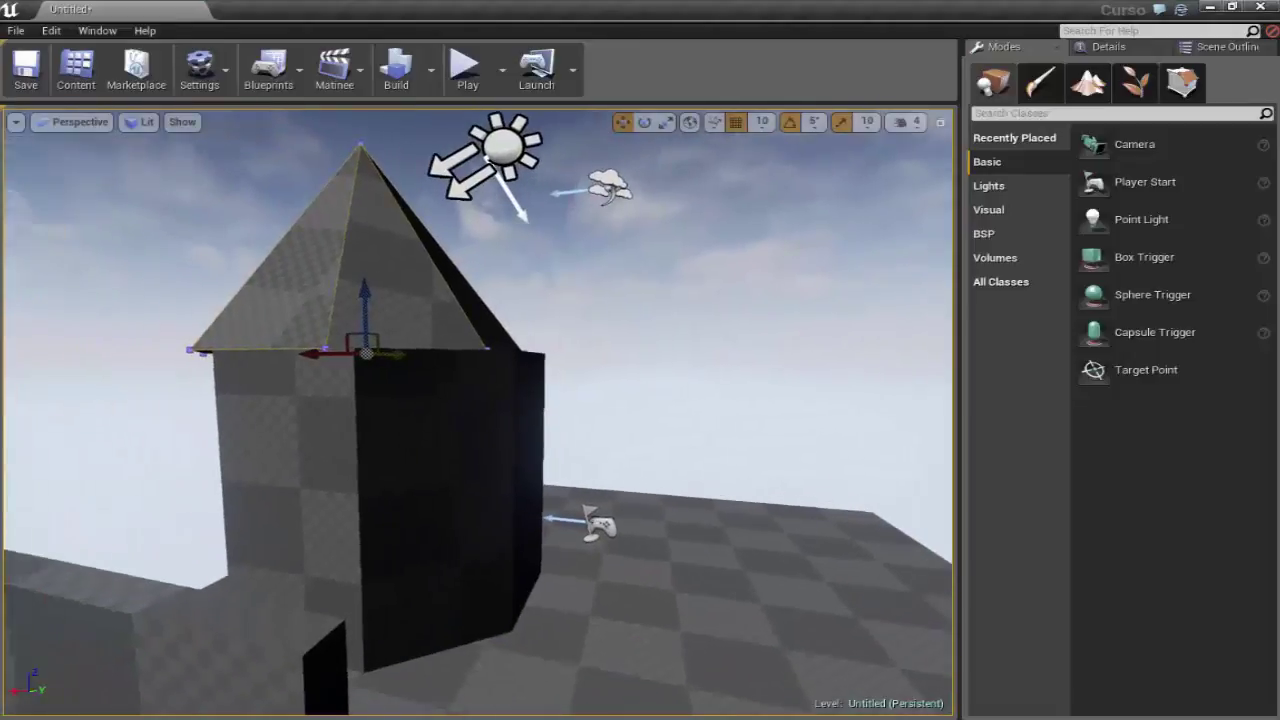
right_drag(200, 429, 200, 429)
drag(400, 357, 413, 361)
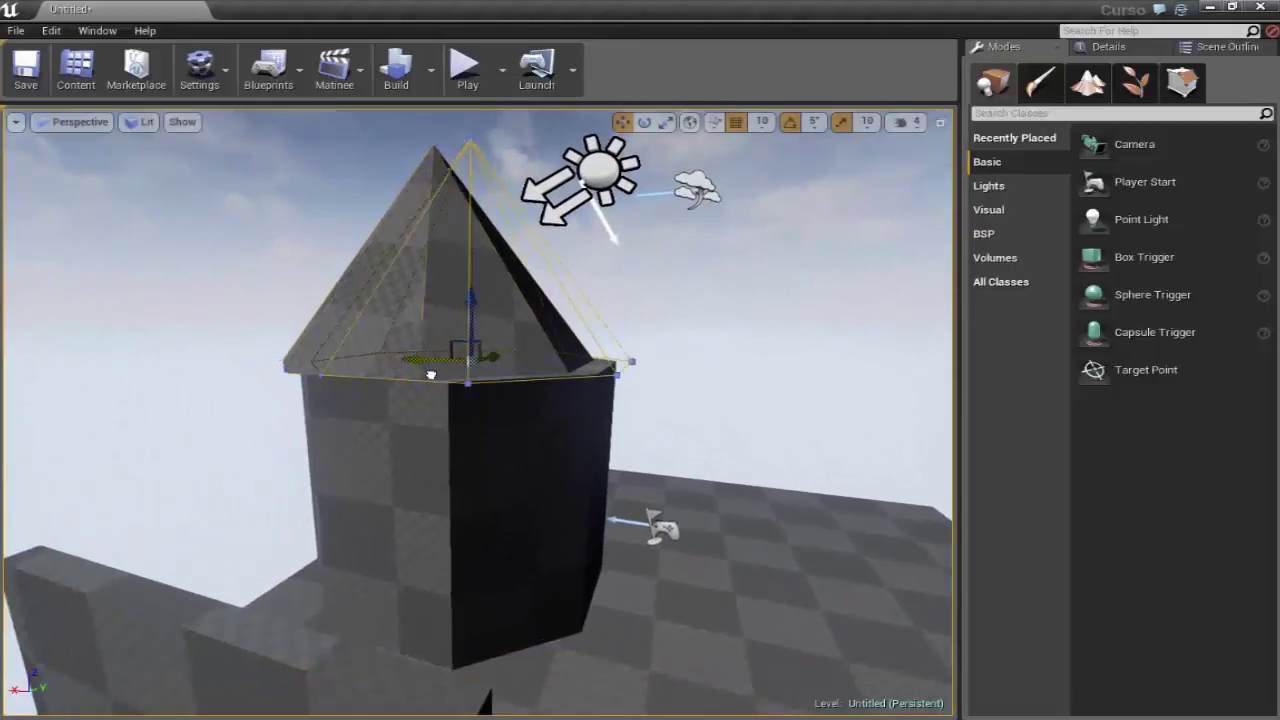
right_drag(420, 360, 420, 360)
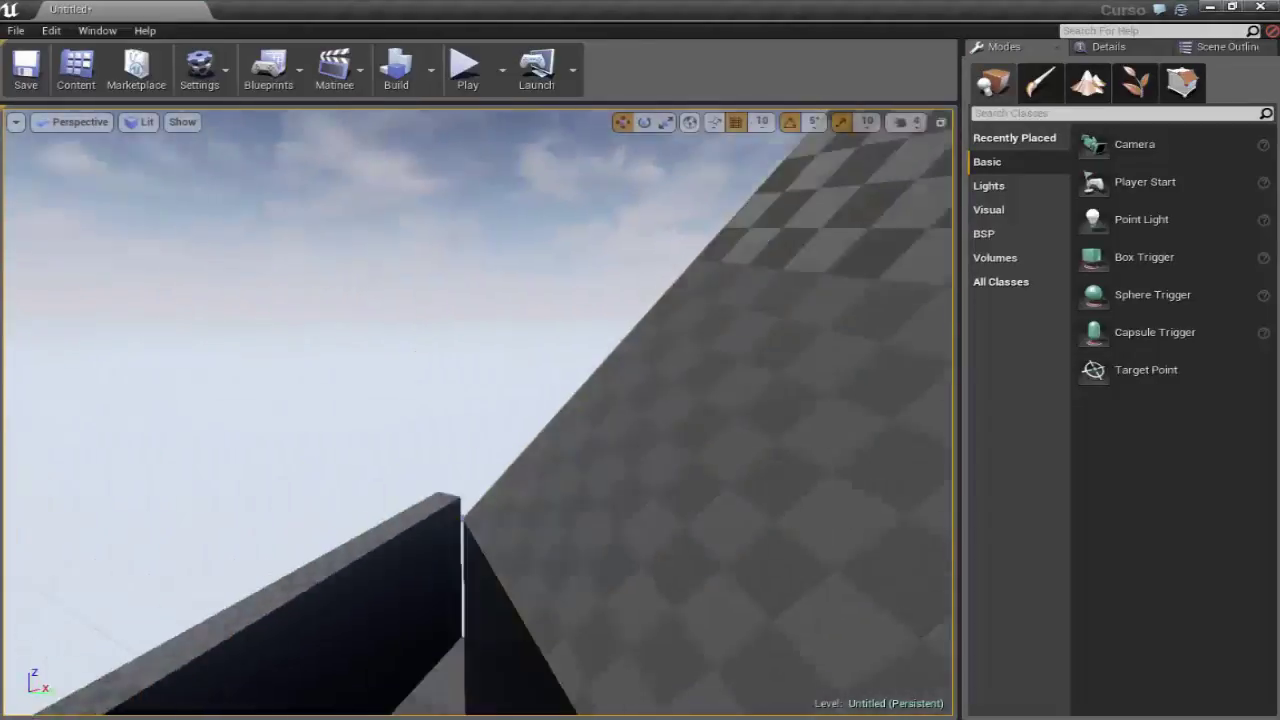
right_drag(478, 412, 478, 412)
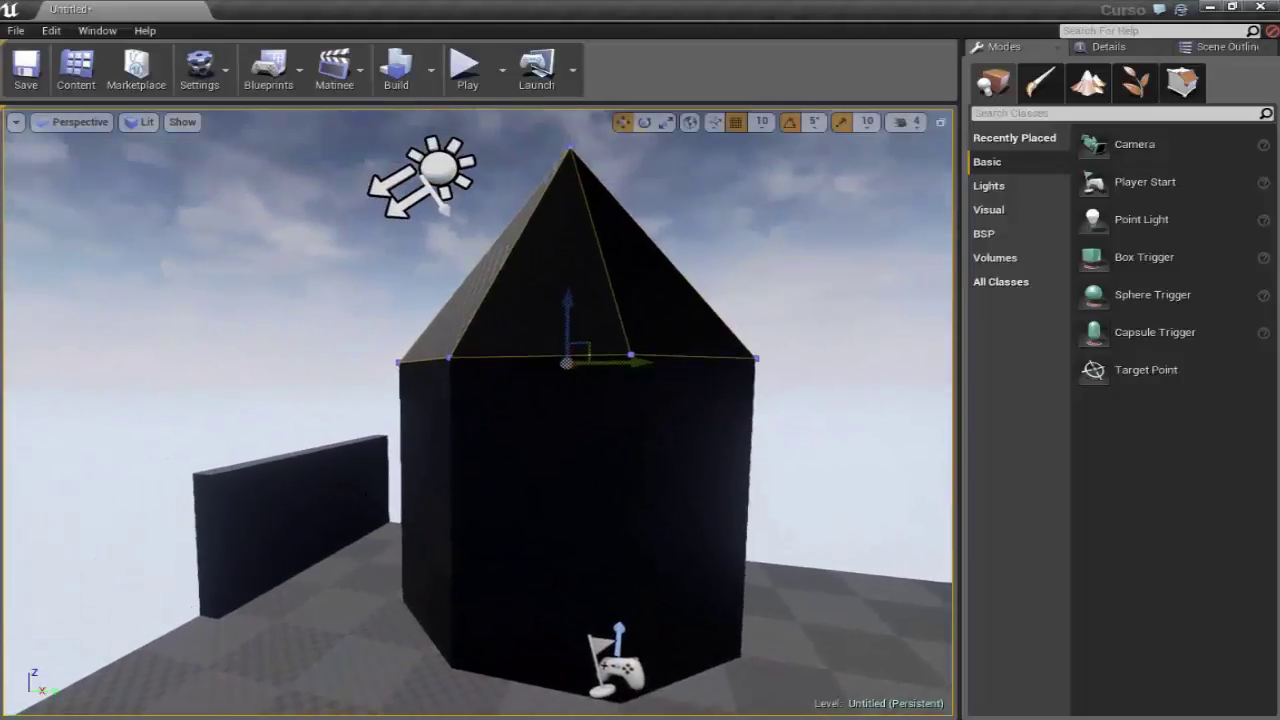
click(244, 440)
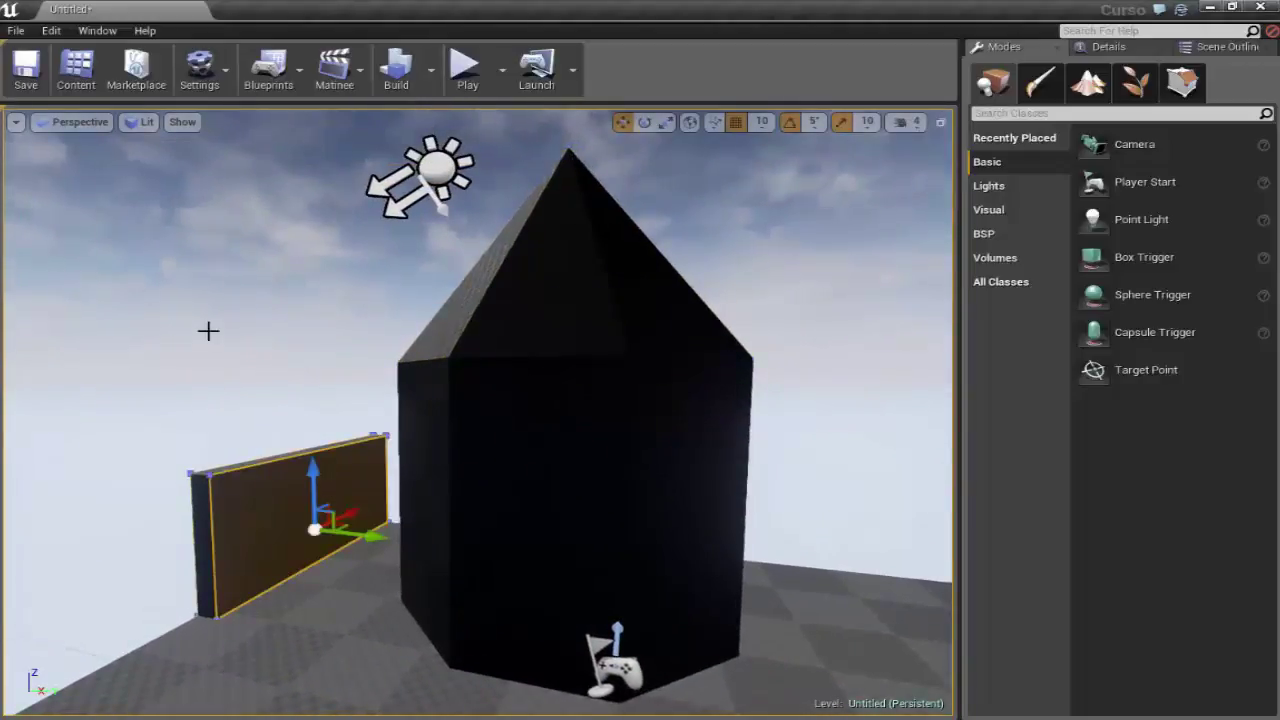
right_drag(214, 331, 214, 331)
right_drag(233, 386, 233, 386)
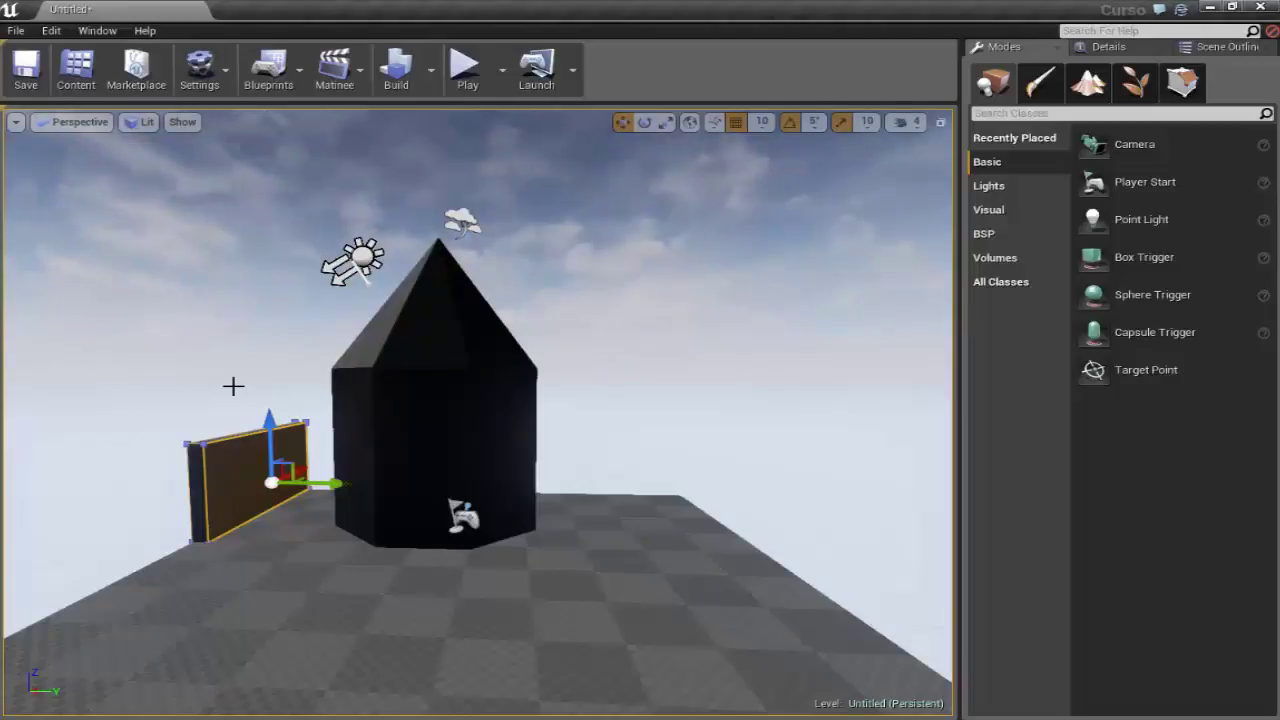
Cancel the pending autosave and select the tower's door face and front-right roof triangle.
click(418, 410)
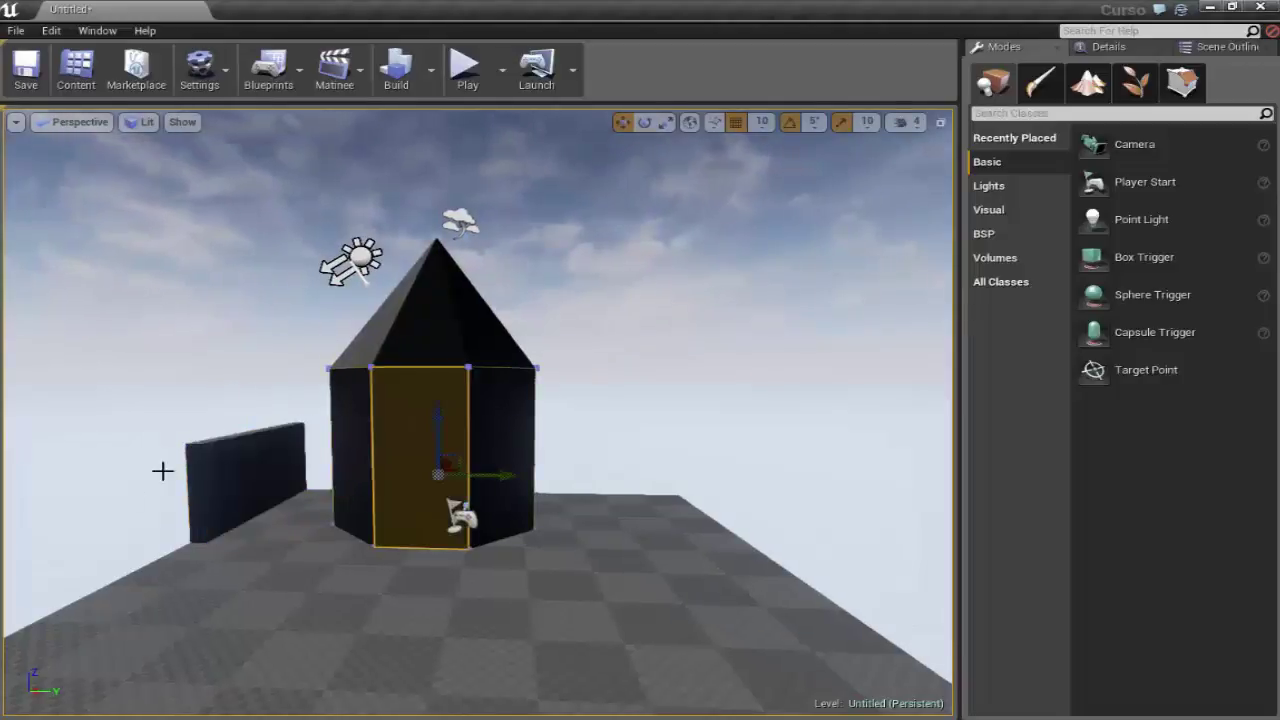
drag(298, 586, 247, 437)
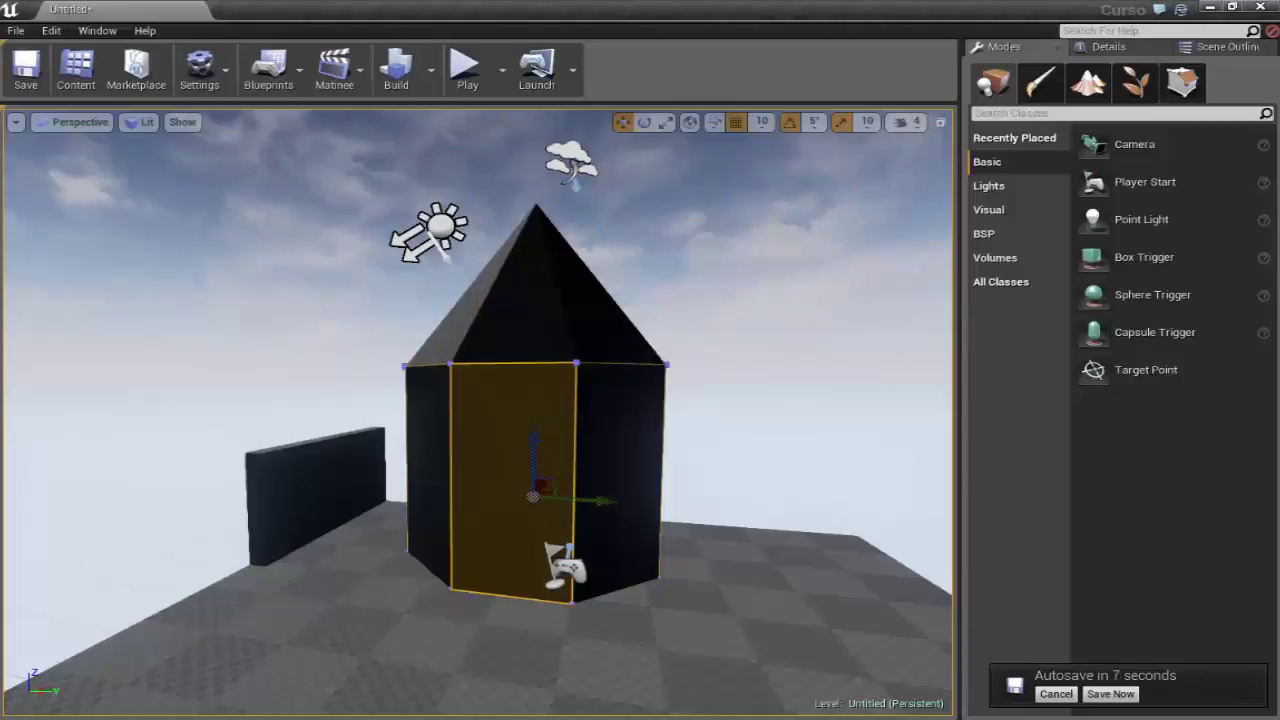
click(1057, 693)
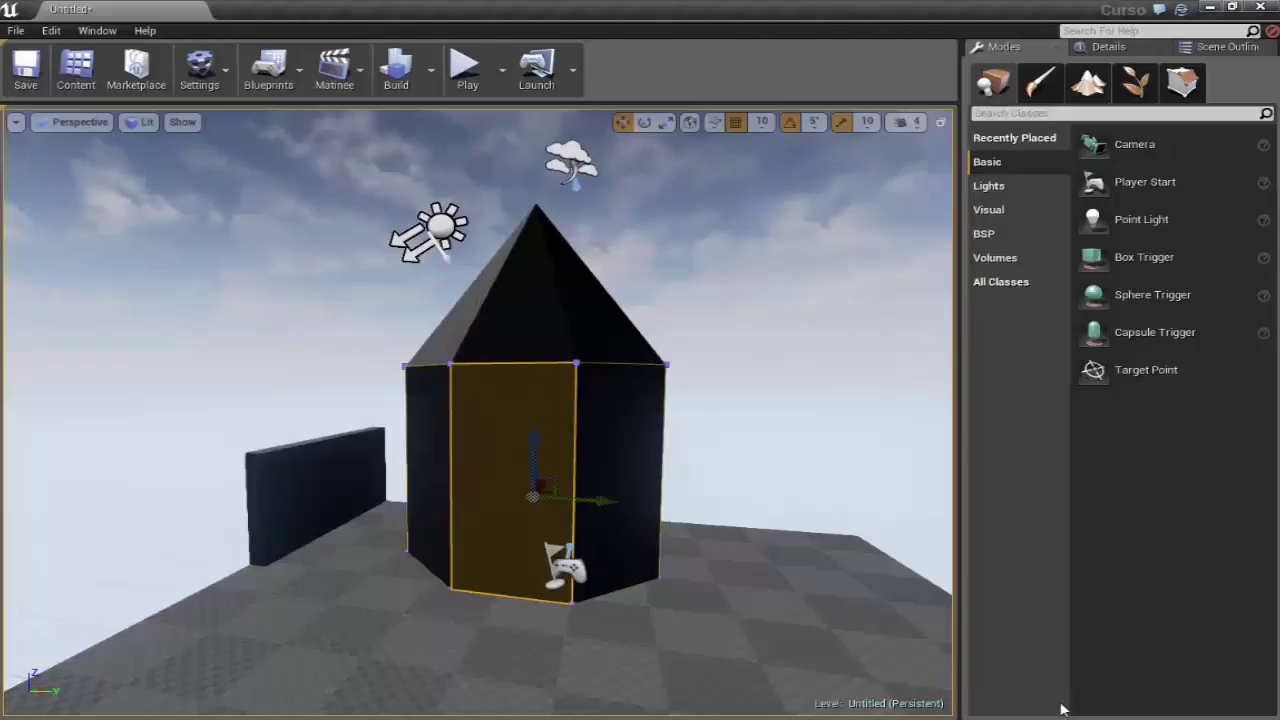
right_drag(738, 316, 738, 345)
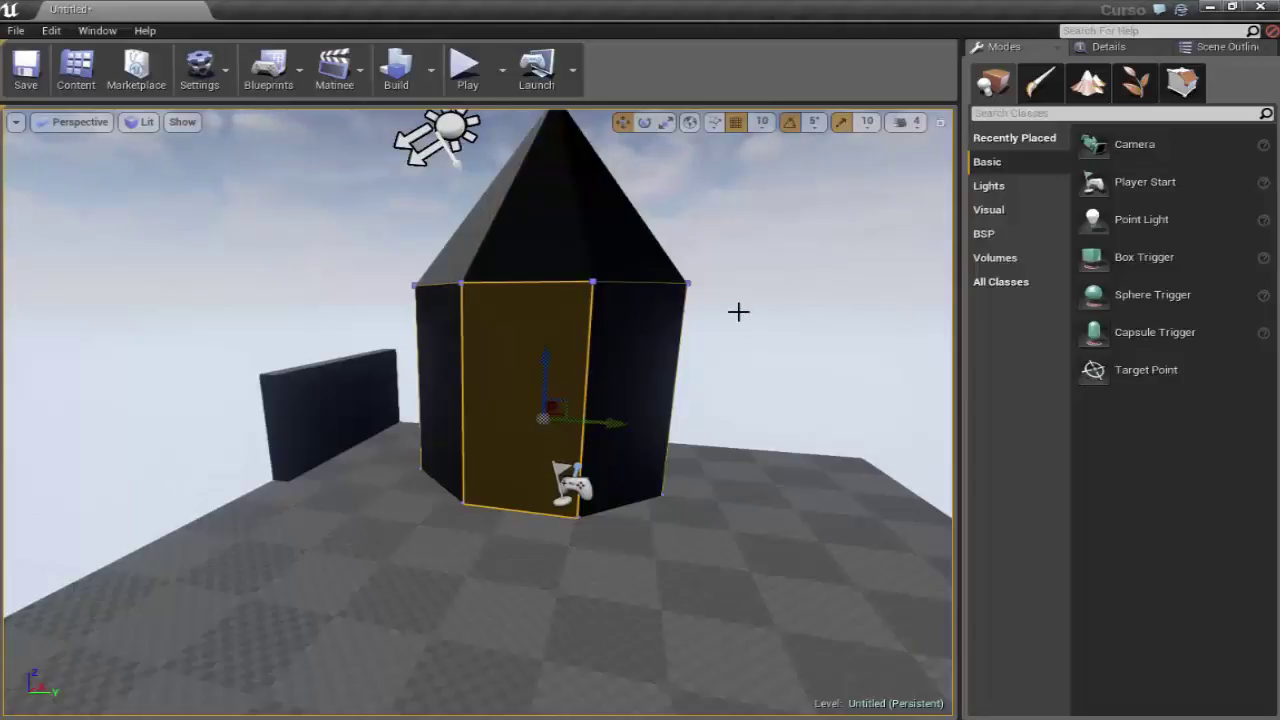
mouse_move(737, 331)
right_down()
mouse_move(690, 335)
mouse_move(735, 315)
right_up()
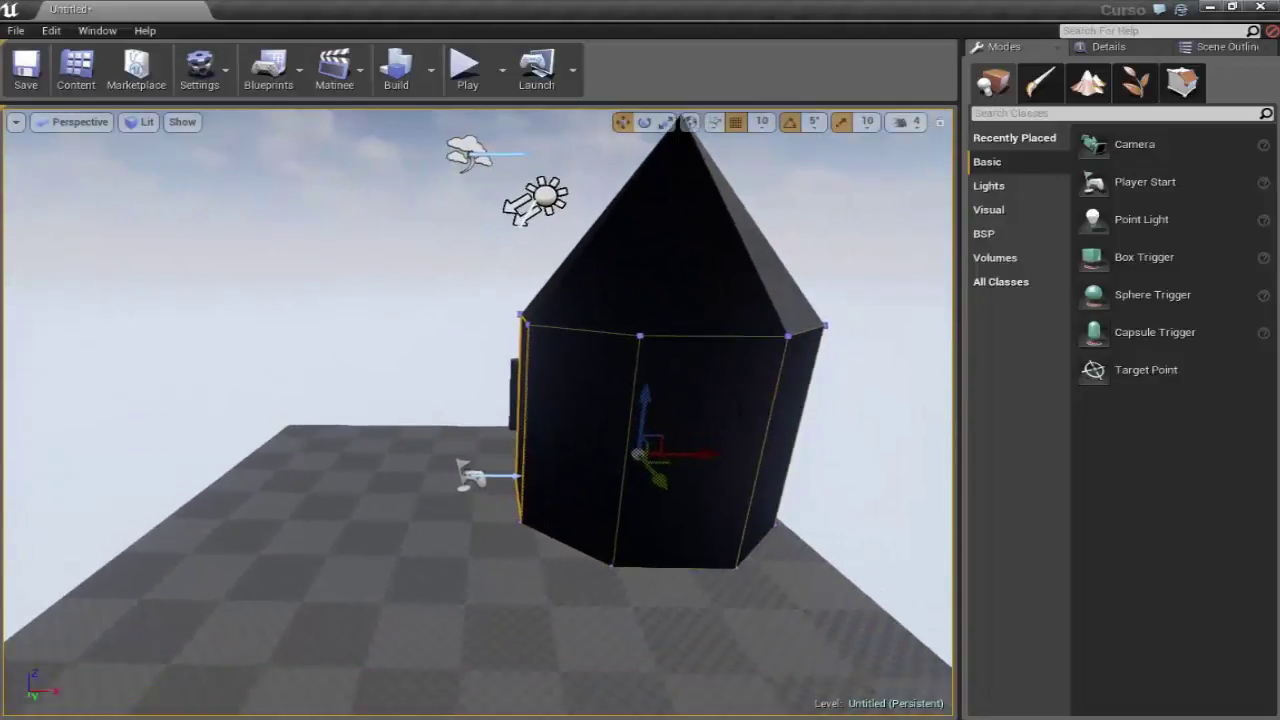
click(672, 296)
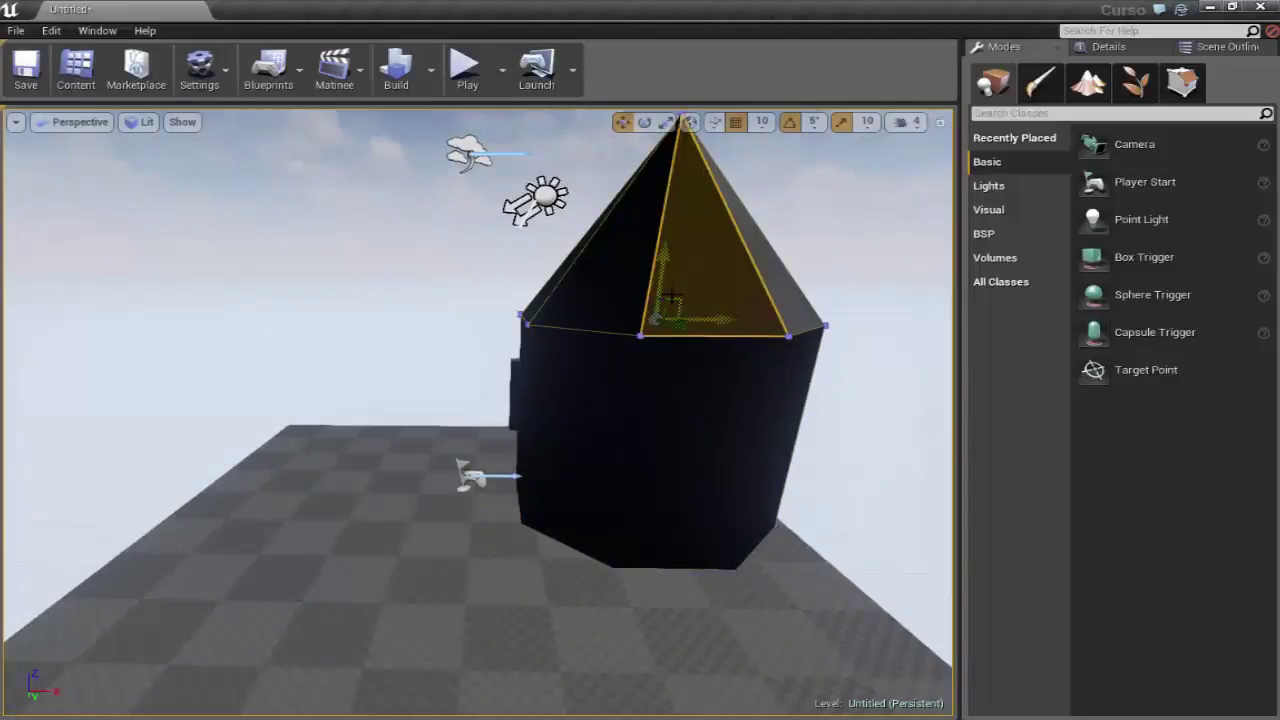
key(f)
scroll(386, 371, down, 5)
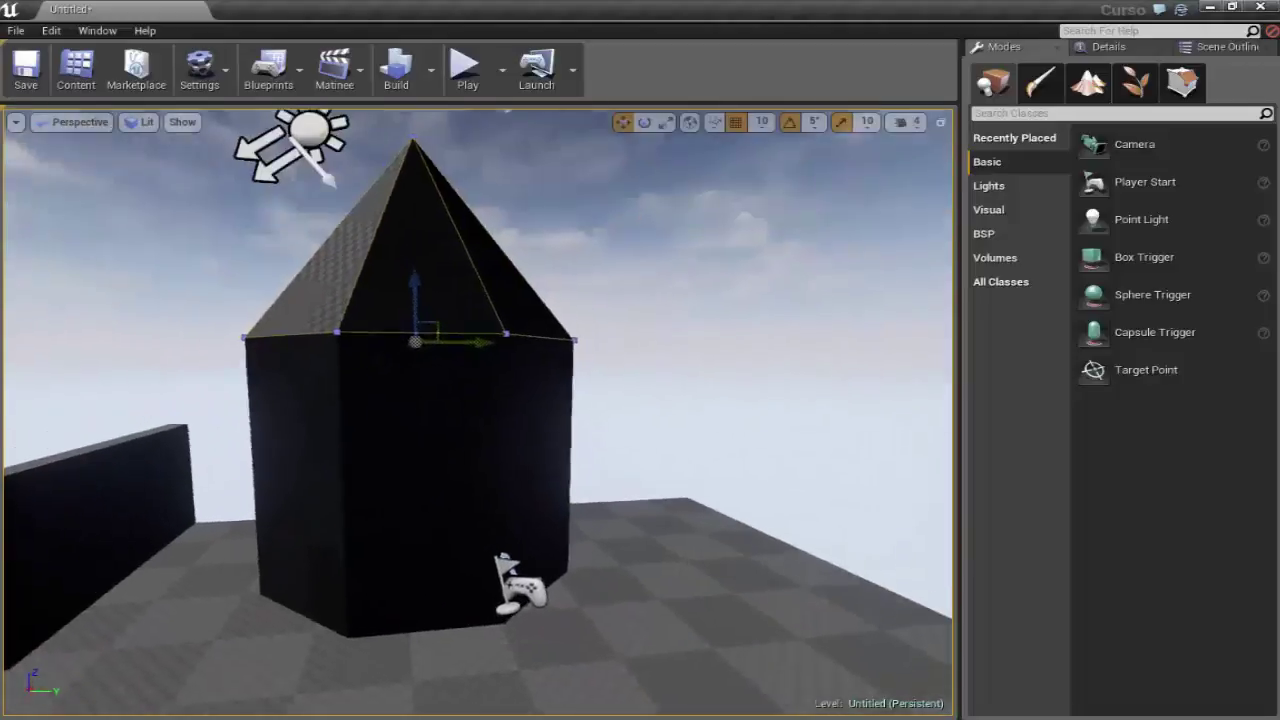
right_drag(478, 400, 455, 375)
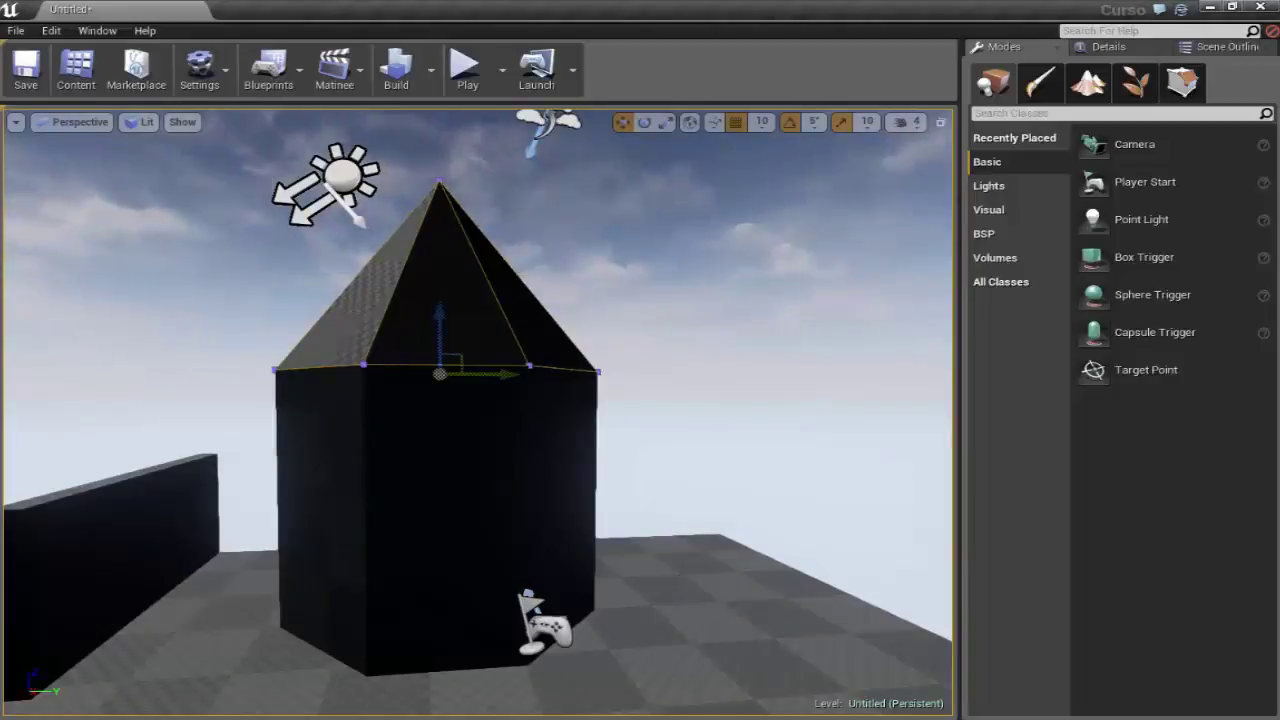
click(495, 405)
right_drag(658, 367, 658, 367)
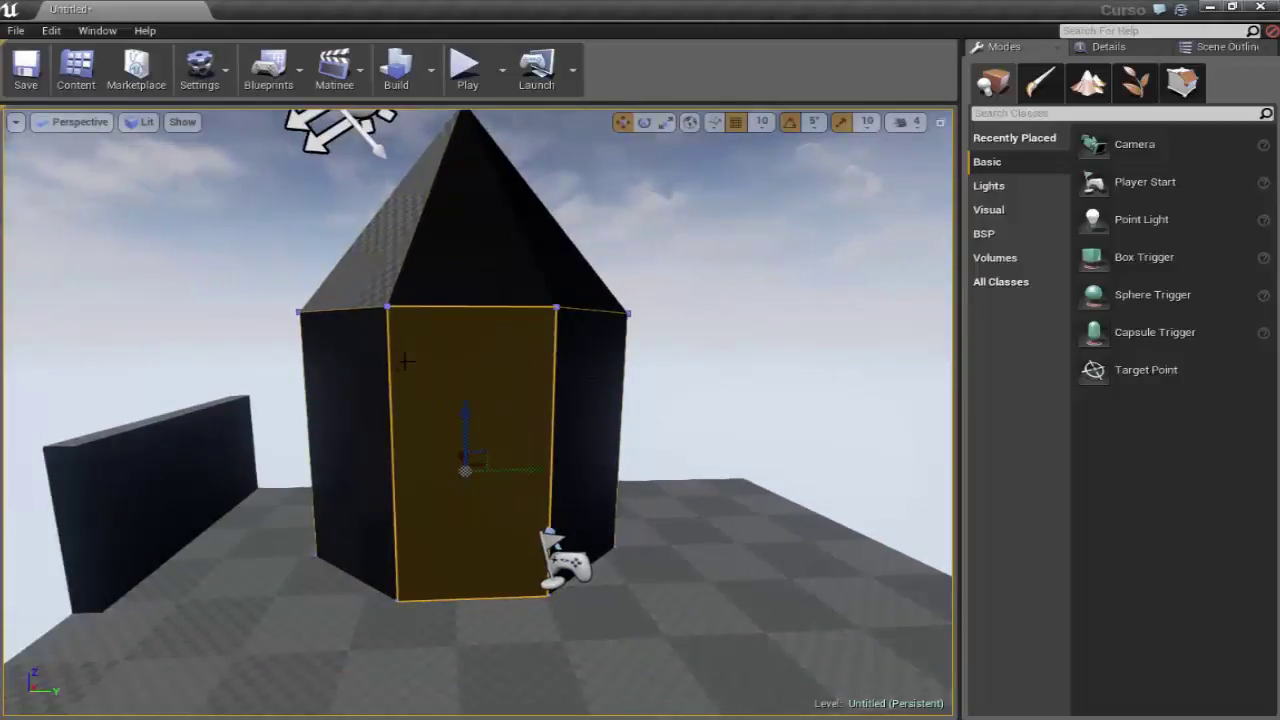
scroll(628, 352, down, 4)
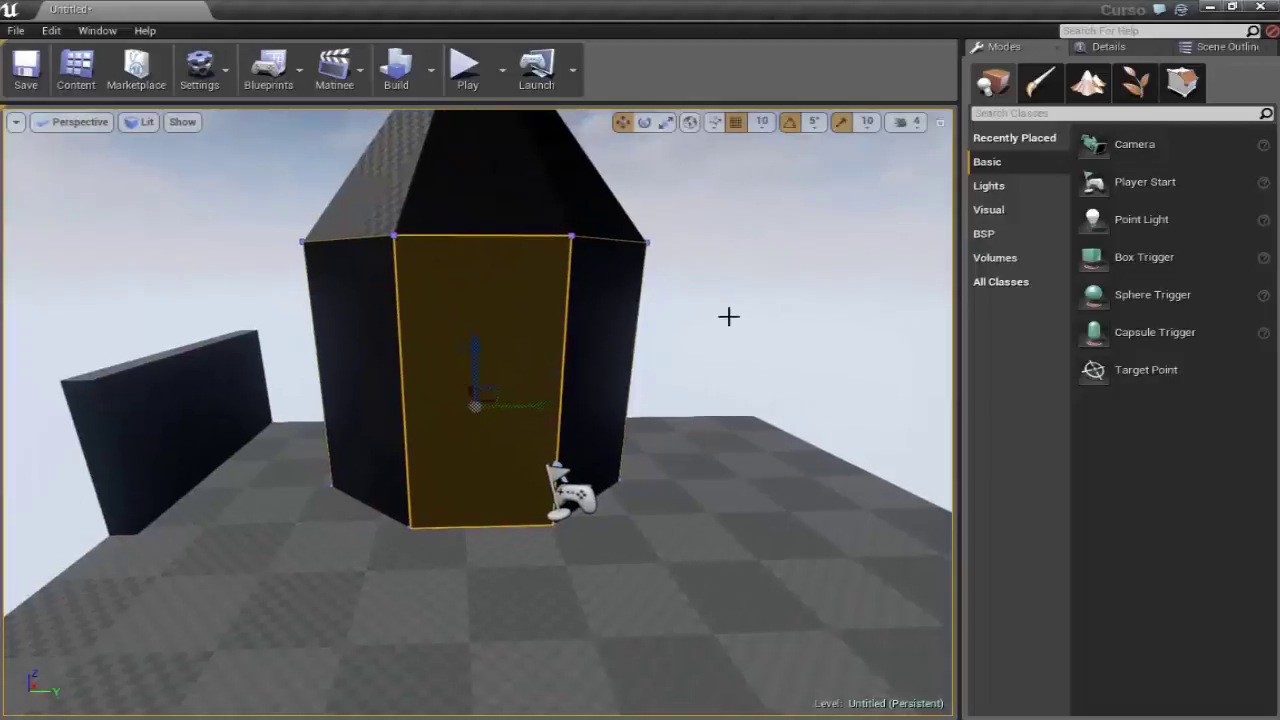
right_drag(729, 314, 729, 314)
right_drag(705, 383, 705, 383)
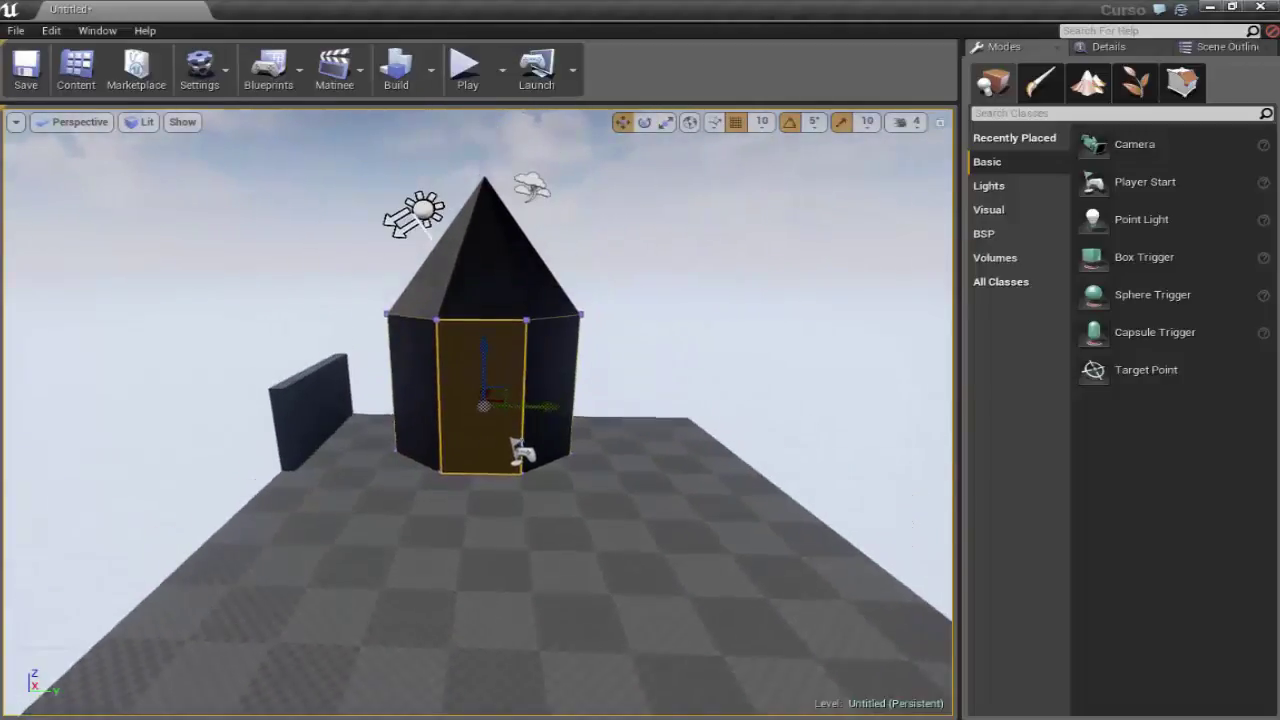
click(556, 603)
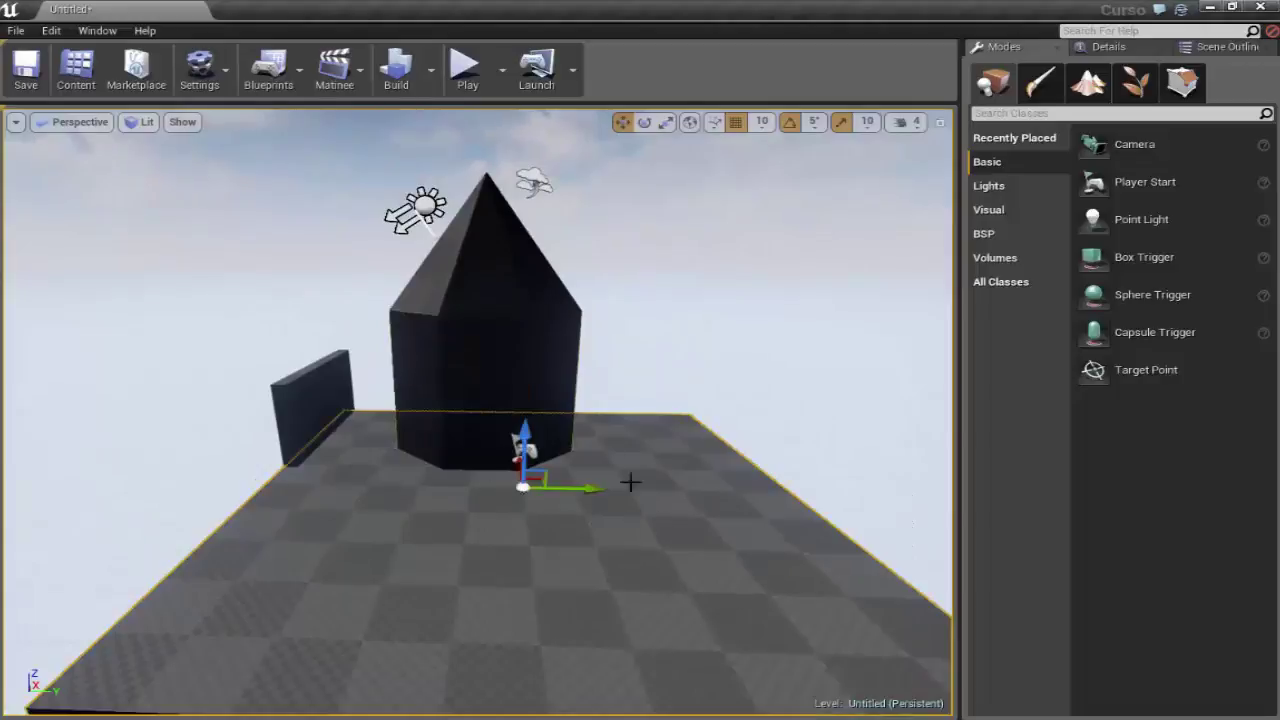
right_drag(630, 483, 687, 469)
right_drag(454, 409, 418, 430)
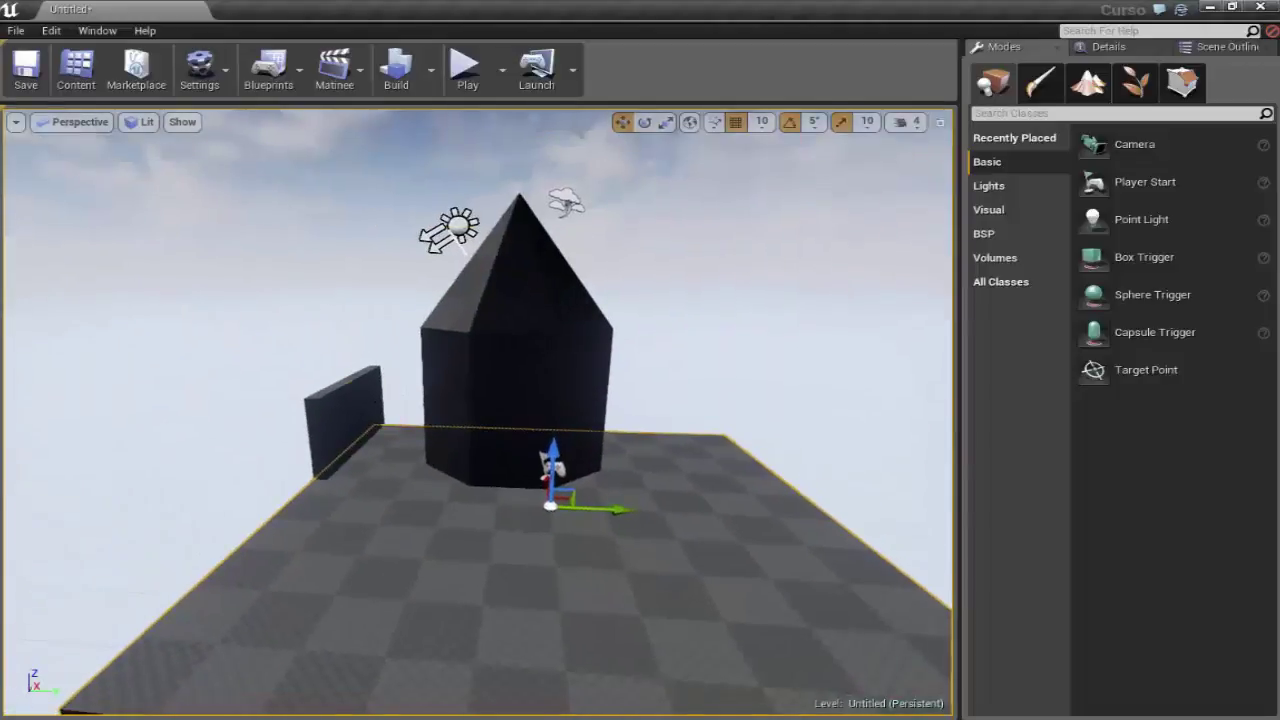
click(362, 415)
drag(469, 494, 469, 440)
click(494, 277)
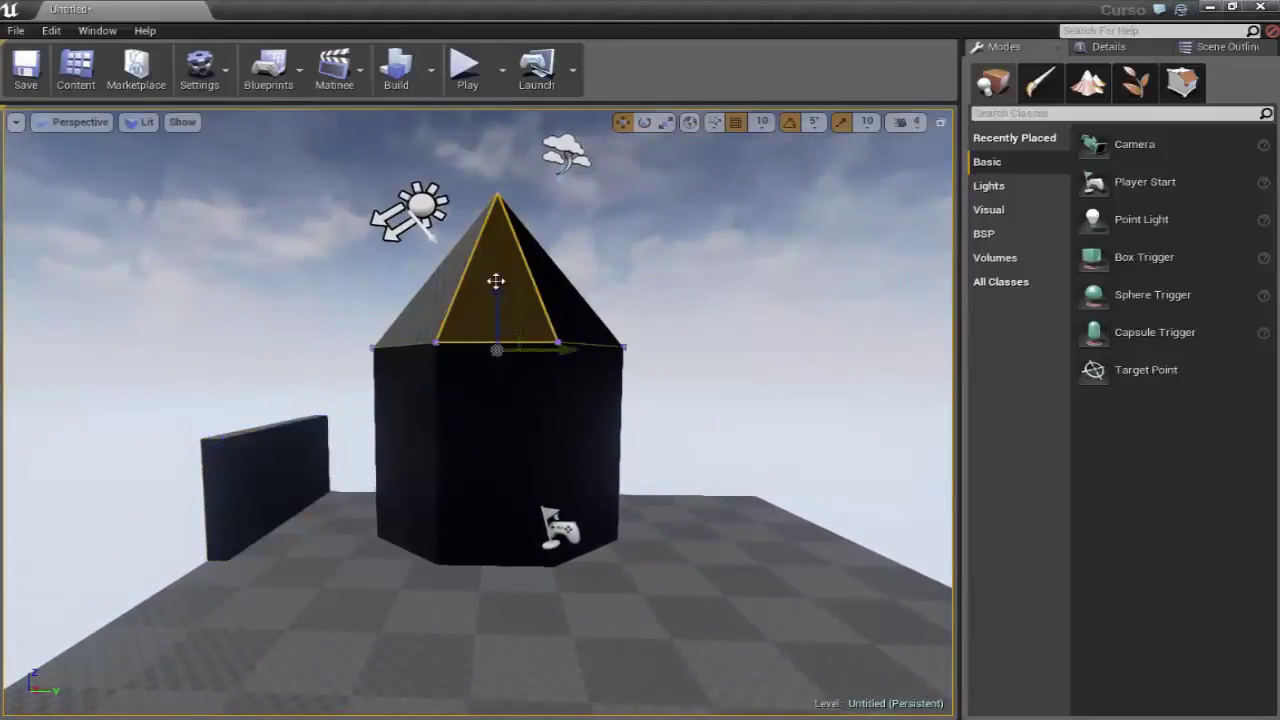
click(473, 405)
click(262, 485)
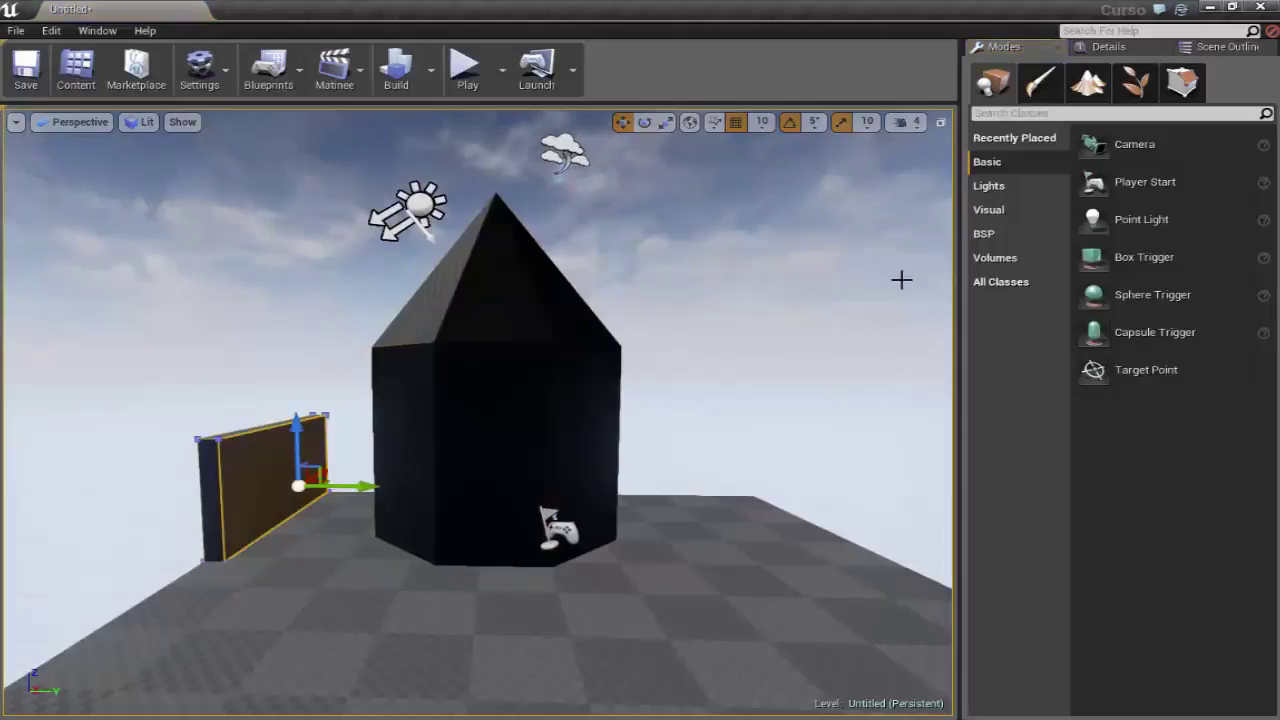
Place a Curved Stair brush right of the tower, then select the left wall and sun light.
click(1013, 236)
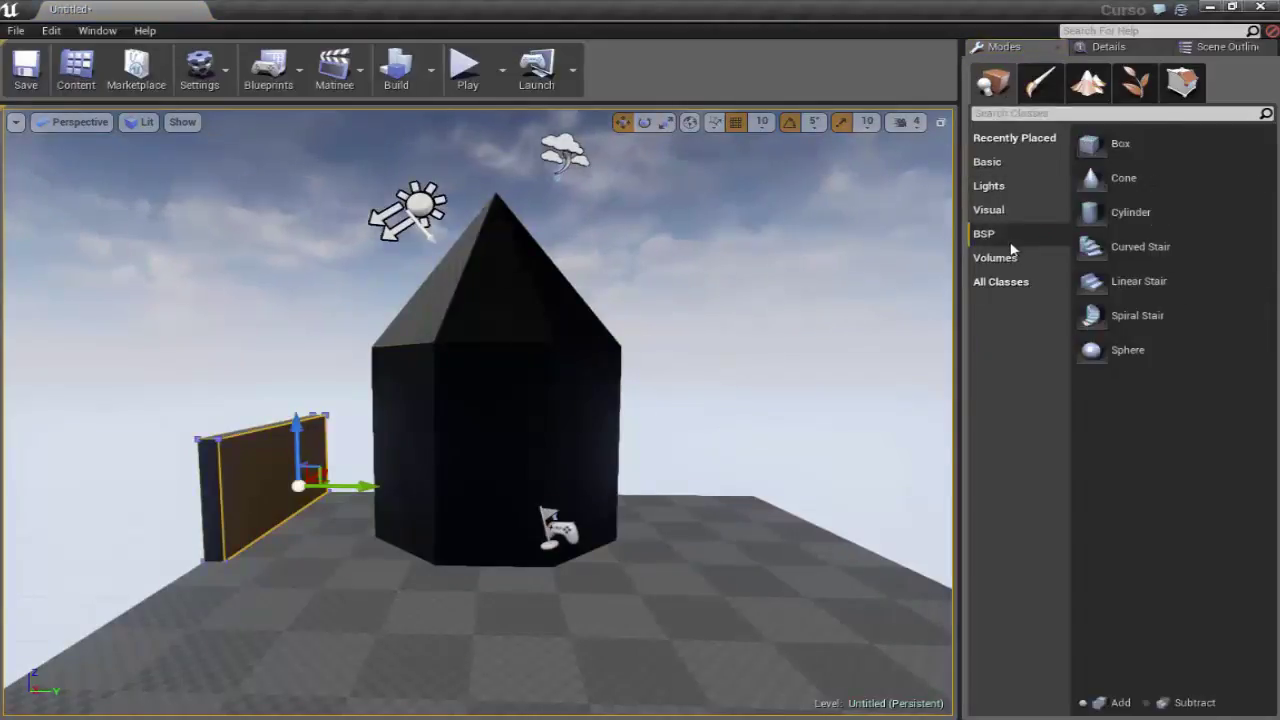
mouse_move(1140, 246)
mouse_down()
mouse_move(683, 590)
mouse_move(665, 548)
mouse_up()
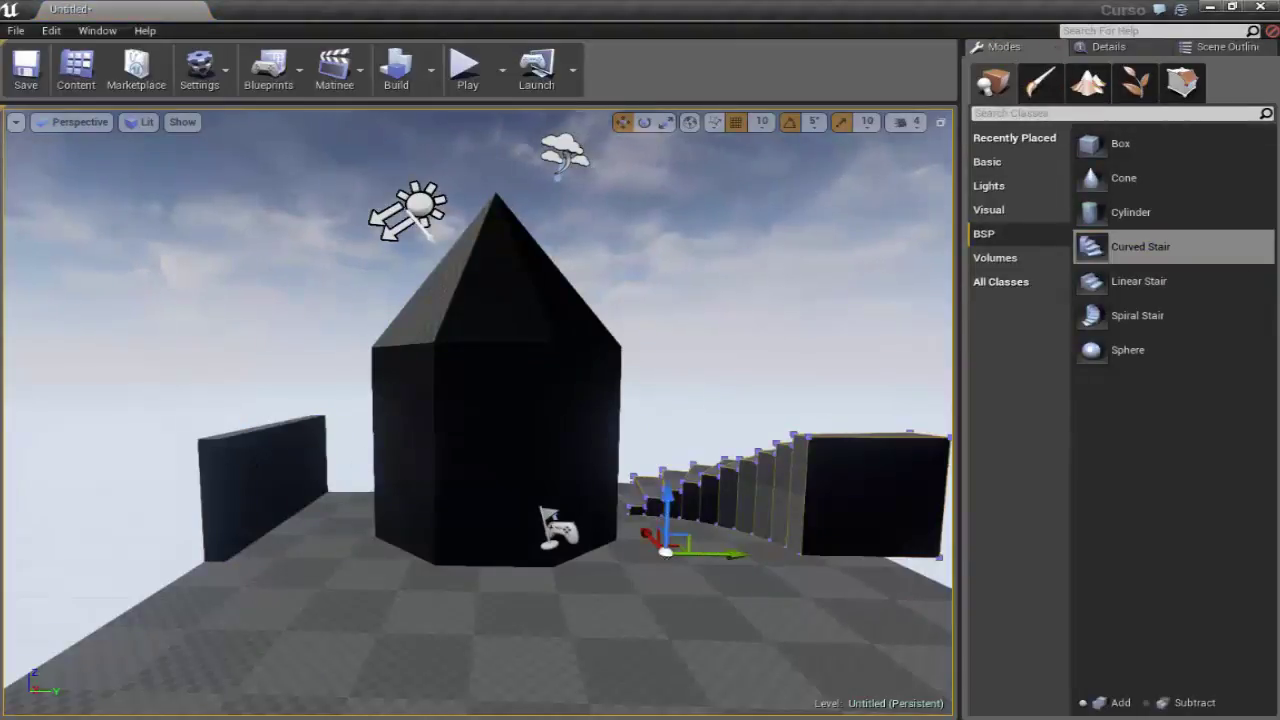
click(291, 457)
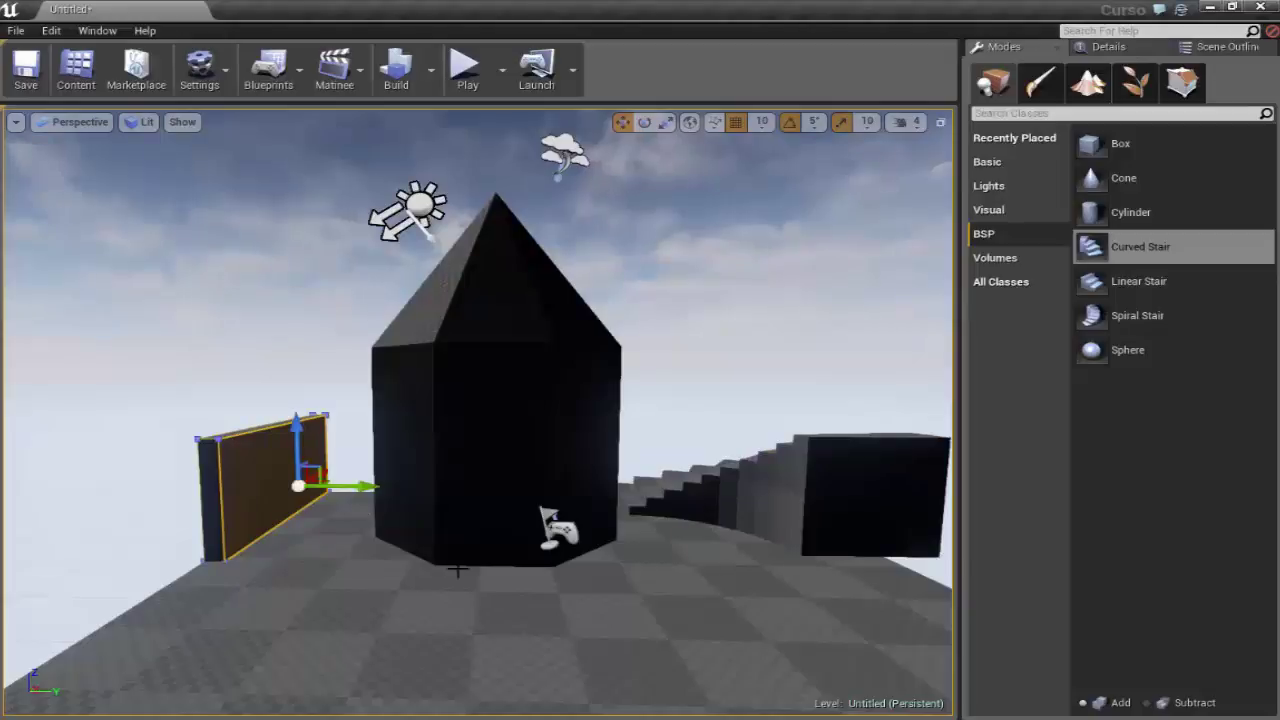
click(418, 212)
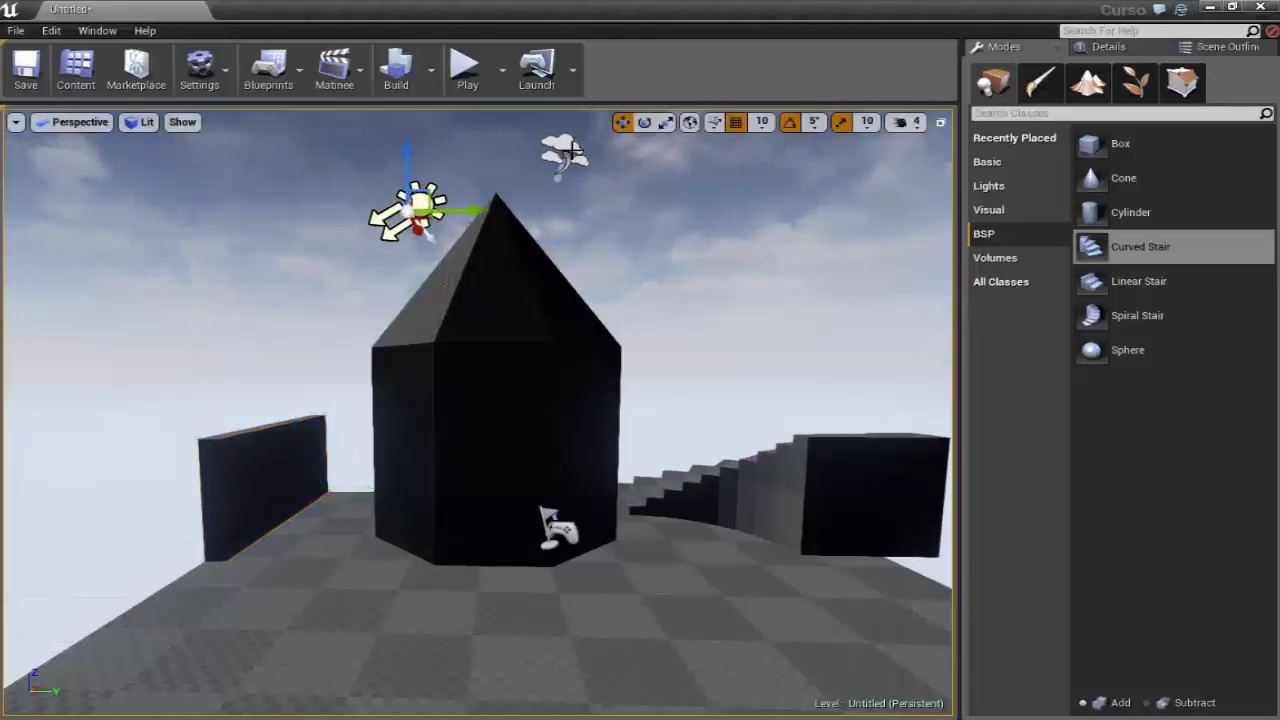
Review the sun light's Light Source details, then select the cylinder brush's right face.
click(1110, 46)
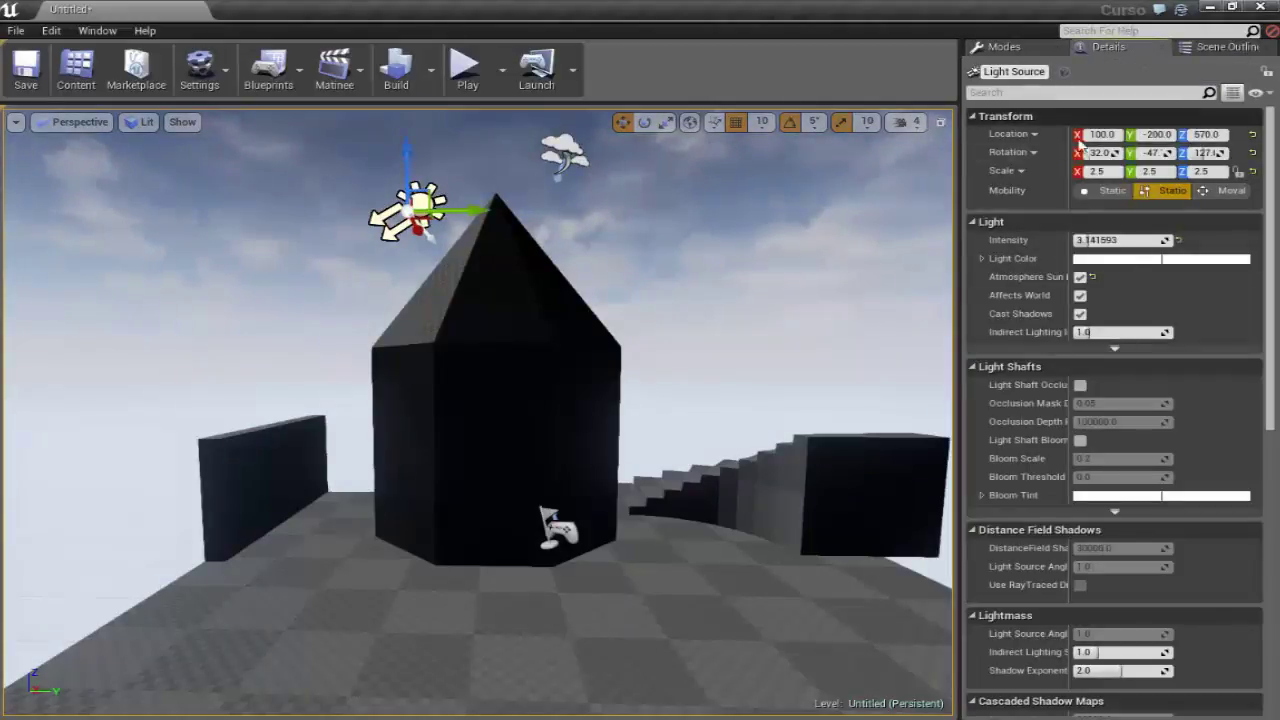
scroll(1025, 318, down, 1)
scroll(1040, 330, down, 3)
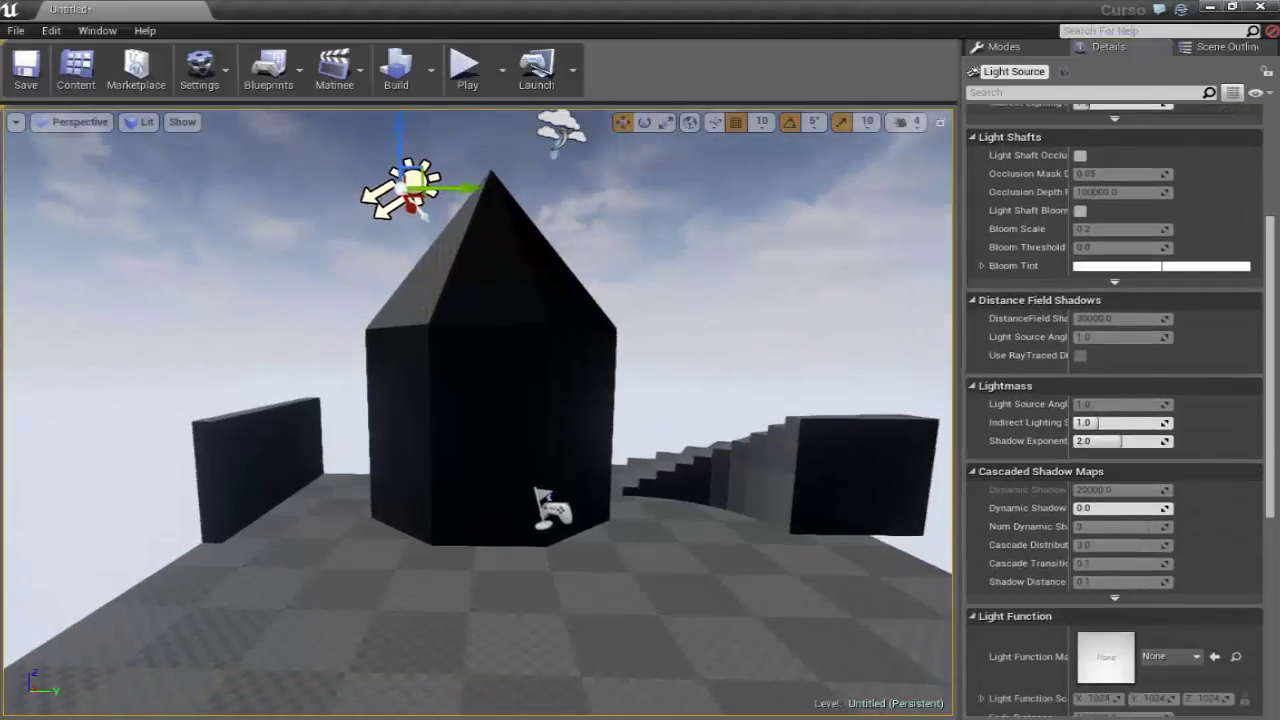
click(580, 430)
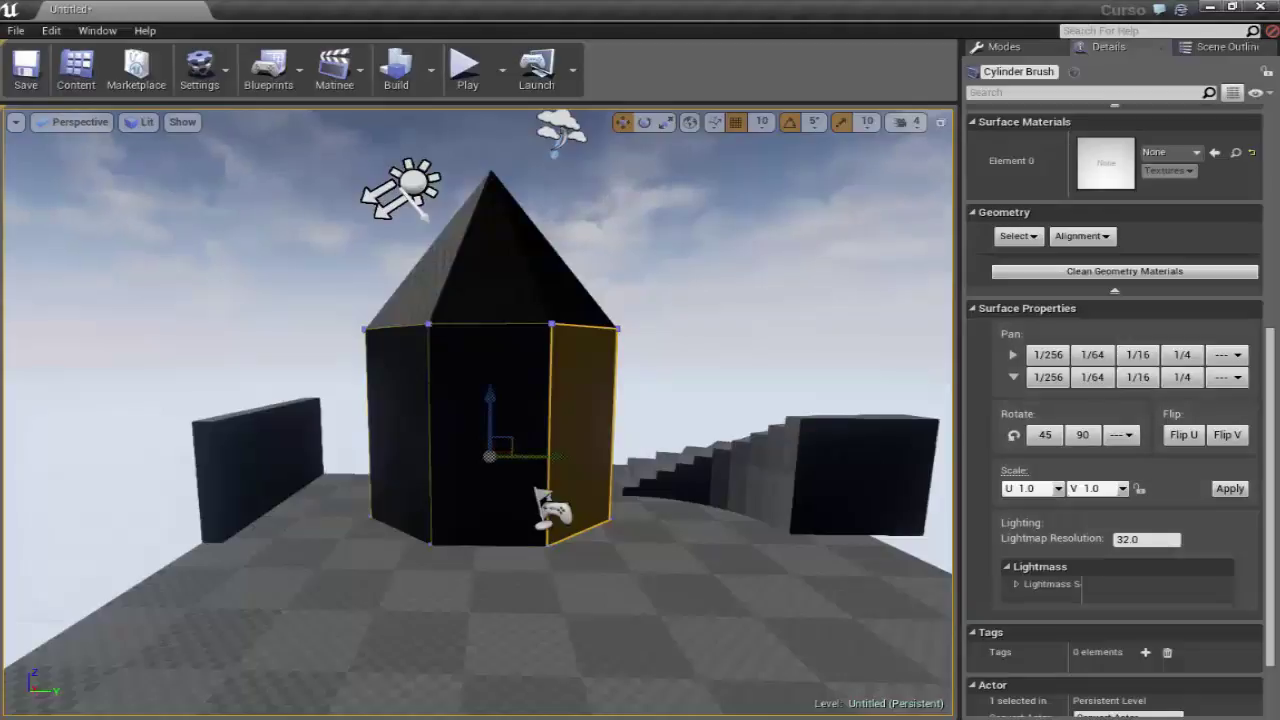
Try a taller cylinder height and 11 sides in the Cylinder Brush details.
scroll(1140, 480, down, 1)
scroll(1110, 398, up, 3)
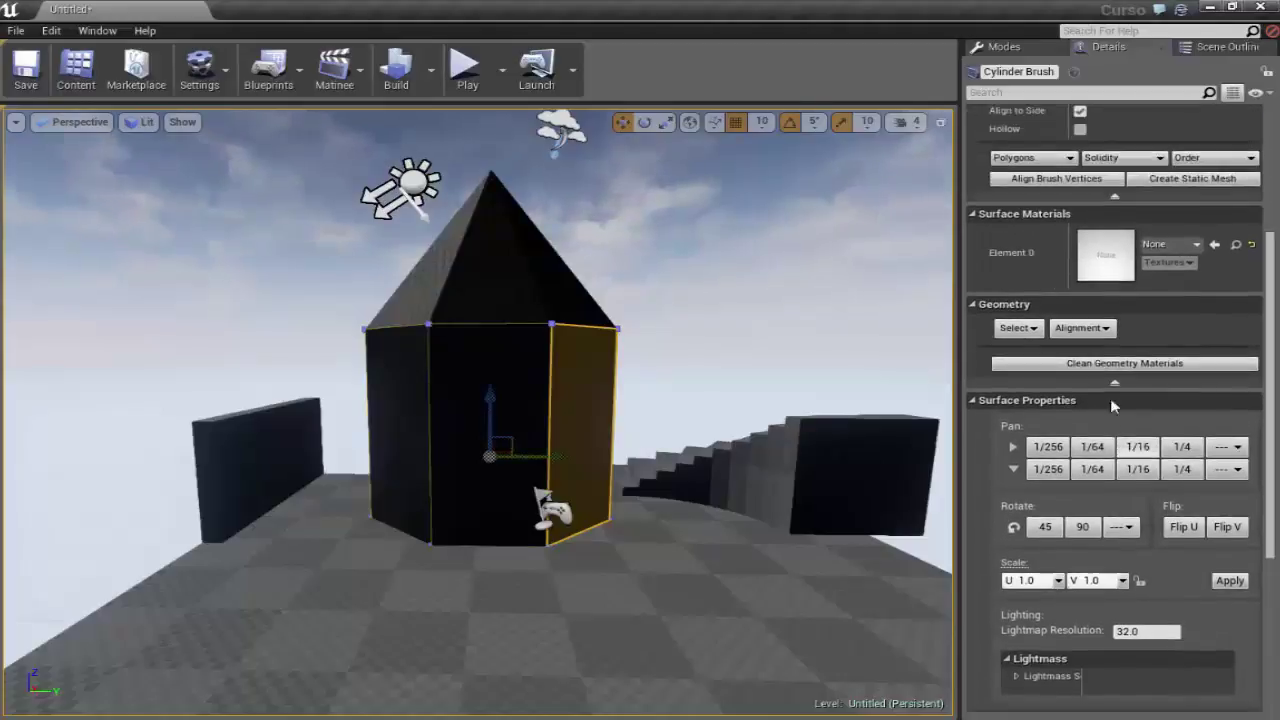
scroll(996, 240, up, 3)
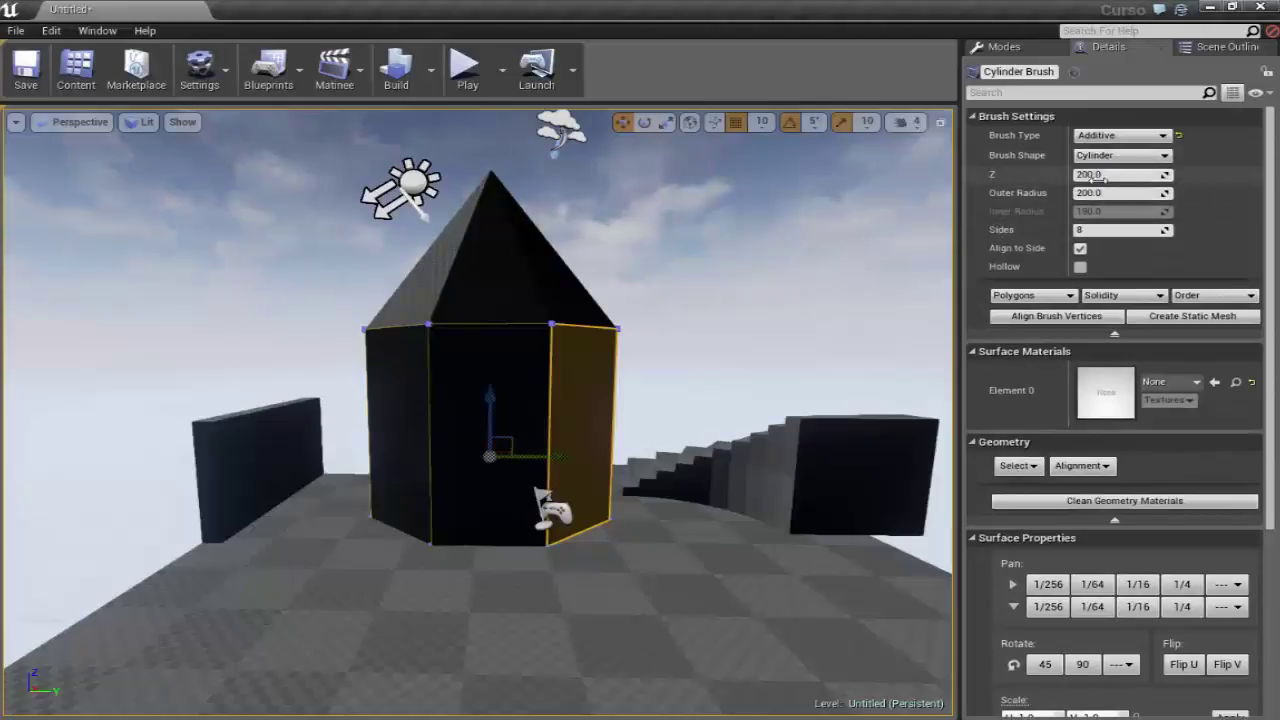
mouse_move(1098, 175)
mouse_down()
mouse_move(1180, 175)
mouse_move(1140, 175)
mouse_move(1175, 175)
mouse_move(1150, 193)
mouse_up()
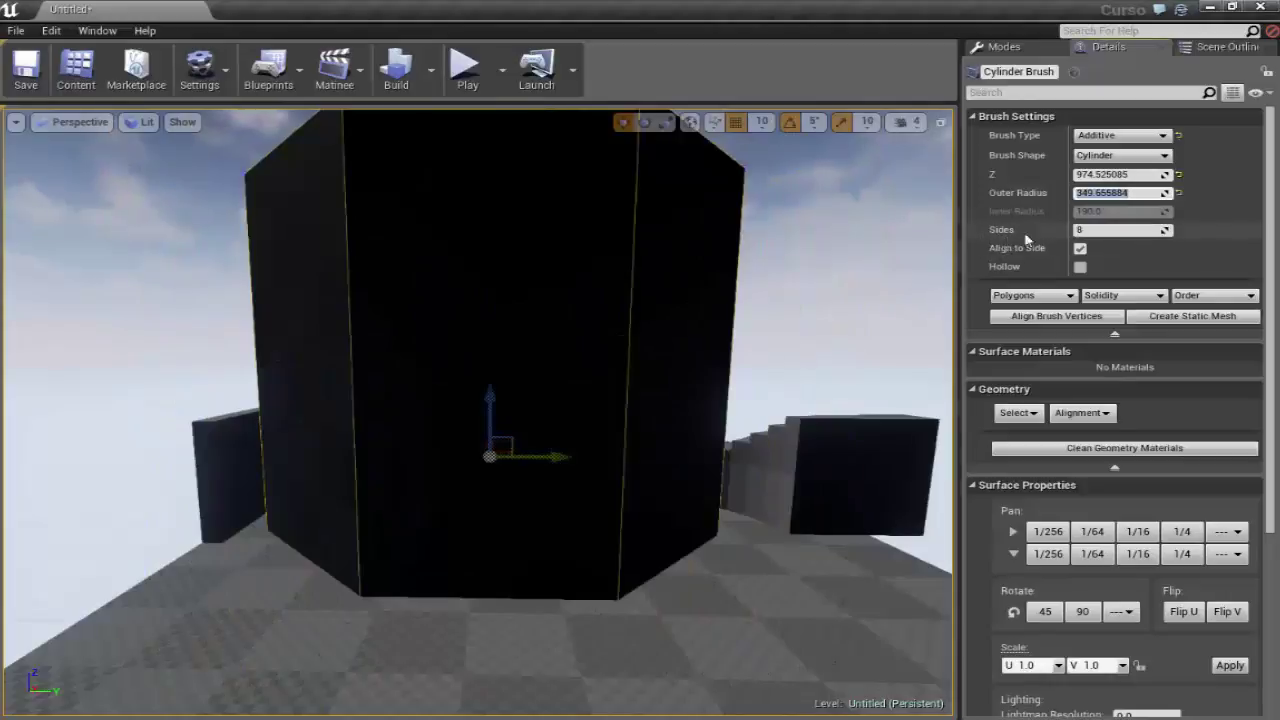
mouse_move(1085, 230)
mouse_down()
mouse_move(1140, 230)
mouse_move(1060, 230)
mouse_up()
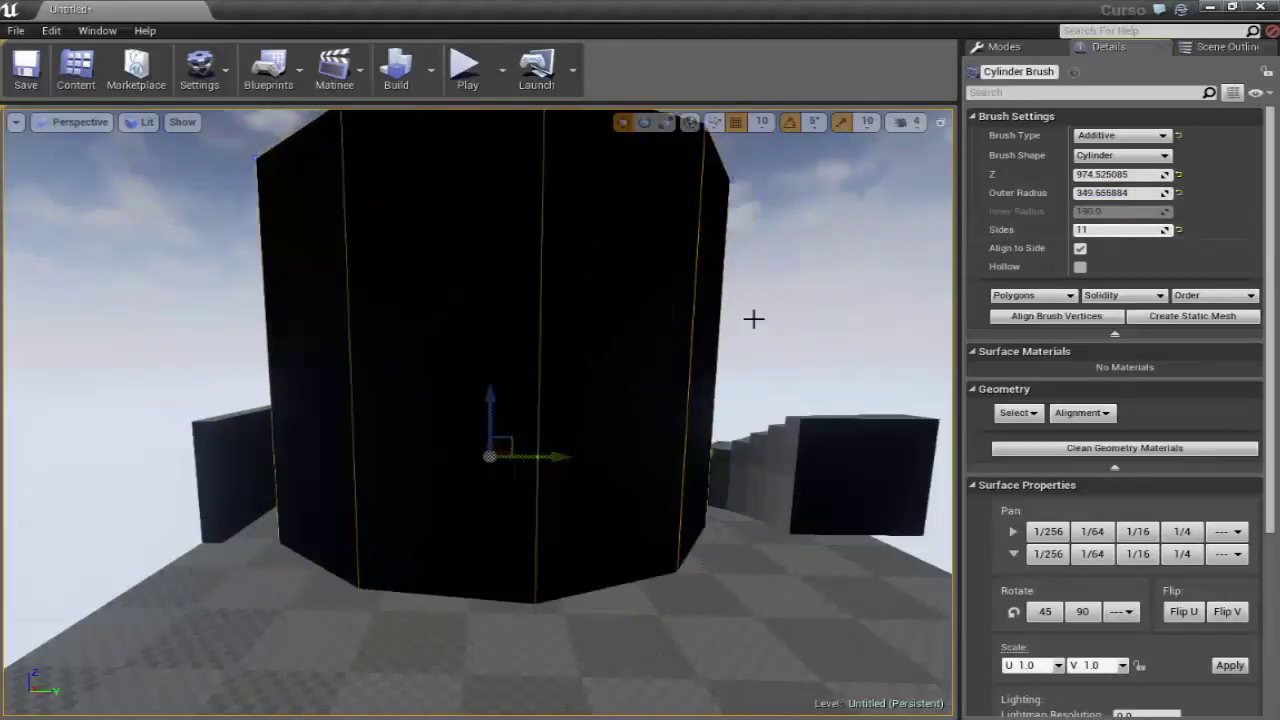
right_drag(751, 317, 751, 317)
right_drag(663, 275, 663, 275)
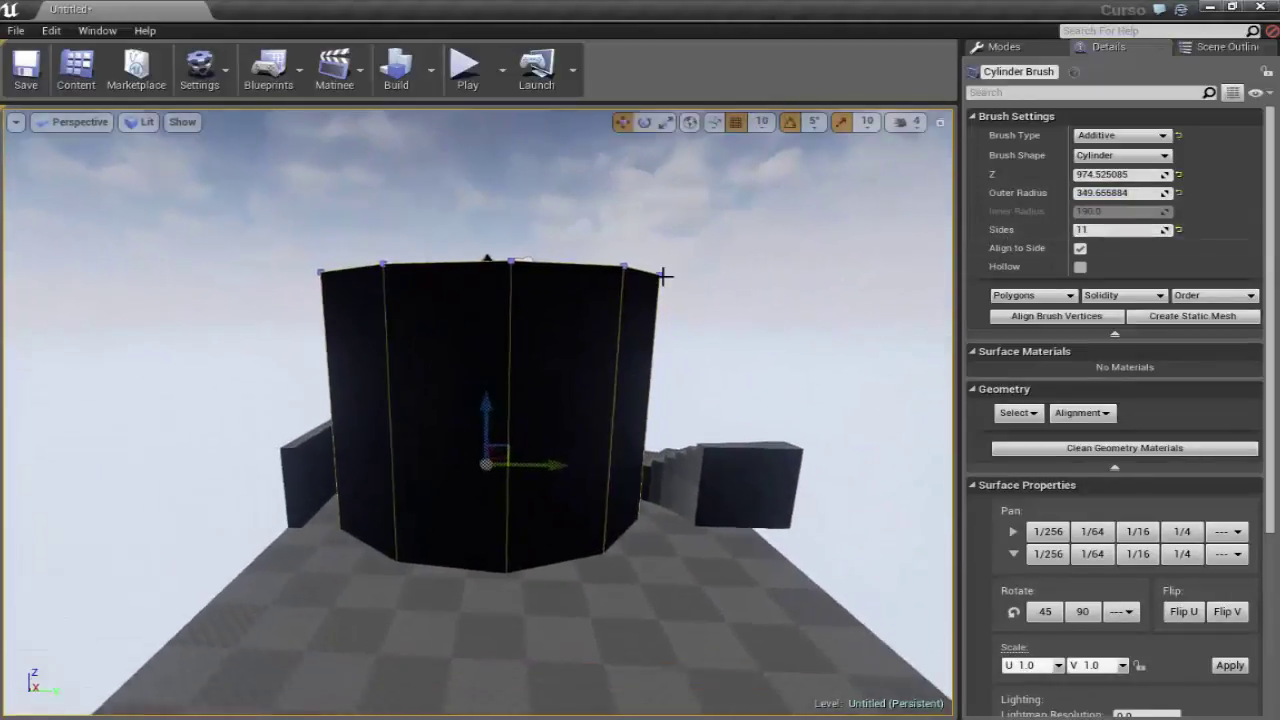
Undo the cylinder edits, restoring height 200, radius 200 and 8 sides.
key(ctrl+z)
key(ctrl+z)
key(ctrl+z)
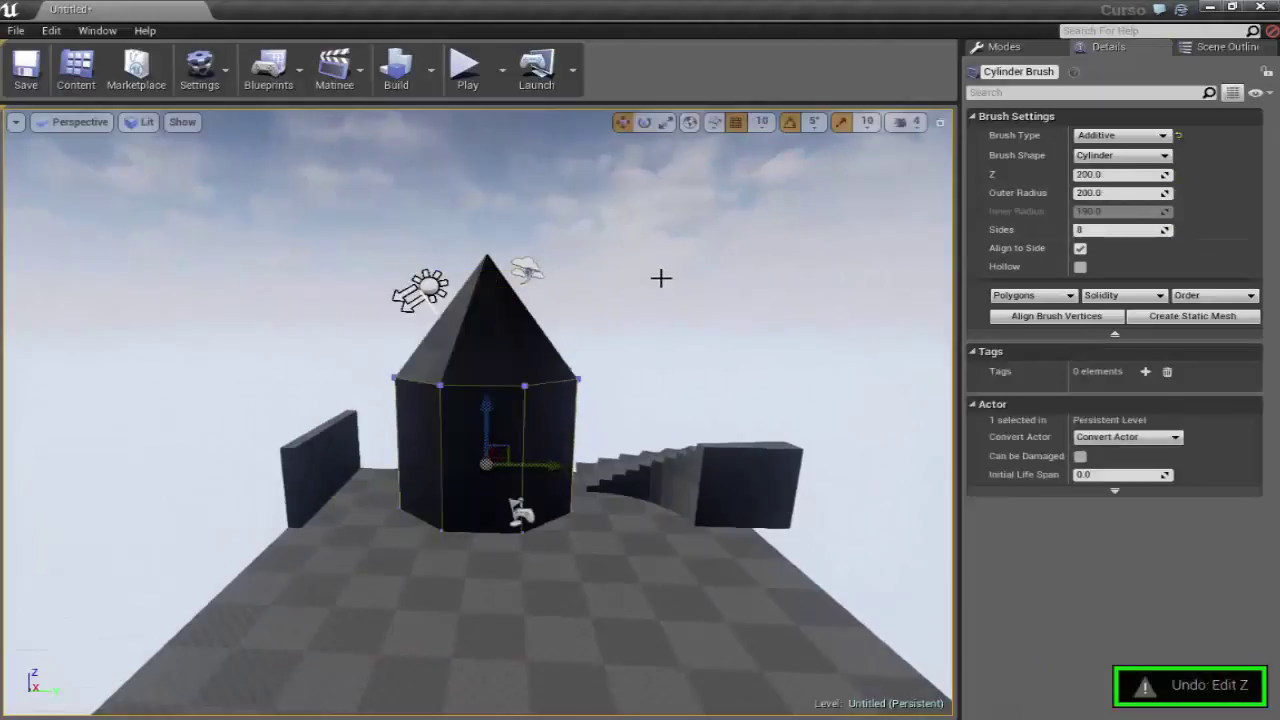
key(ctrl+z)
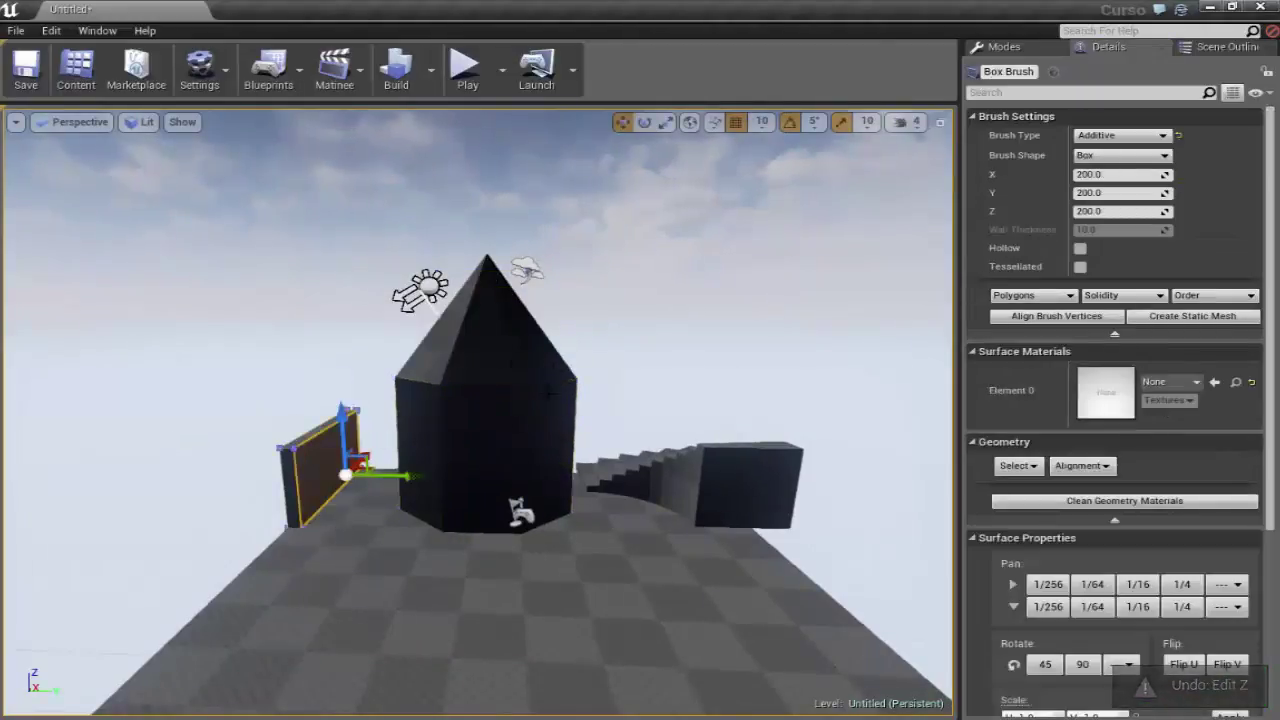
key(ctrl+z)
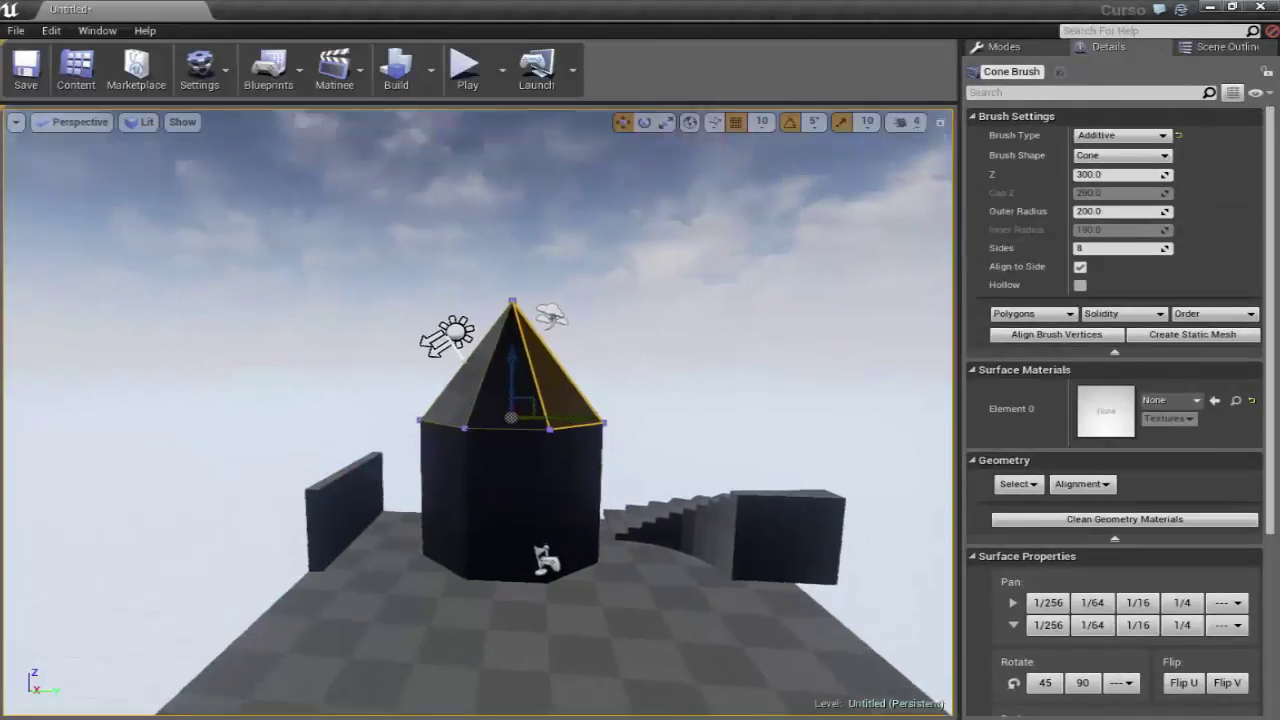
Select the curved stair, frame it with F, and orbit around it to inspect its shape.
right_drag(860, 480, 748, 527)
click(748, 527)
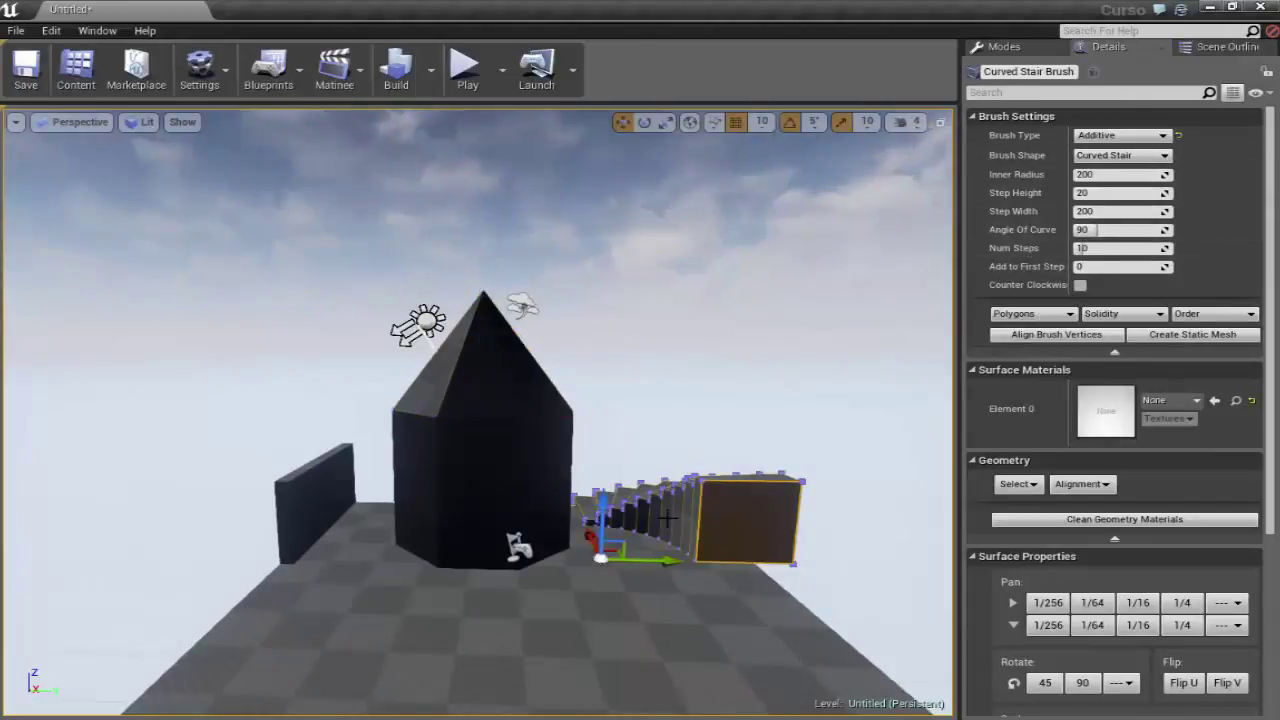
key(f)
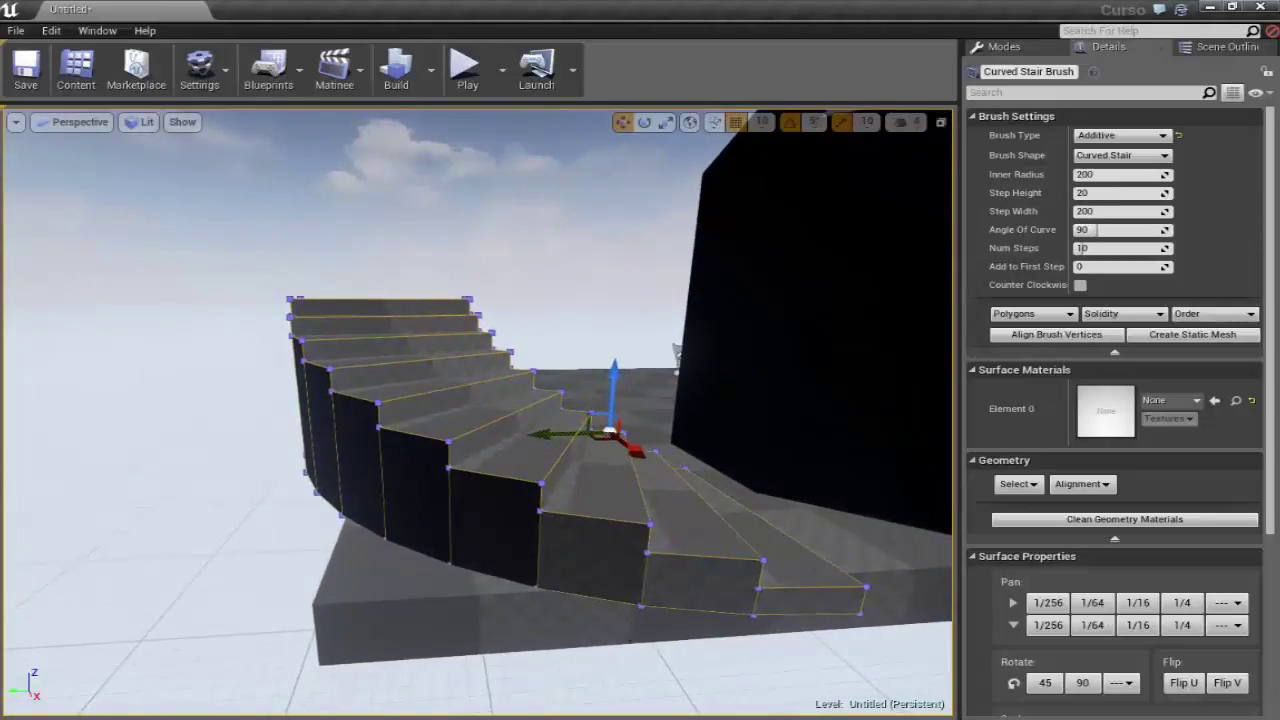
right_drag(539, 675, 539, 640)
right_drag(606, 599, 606, 560)
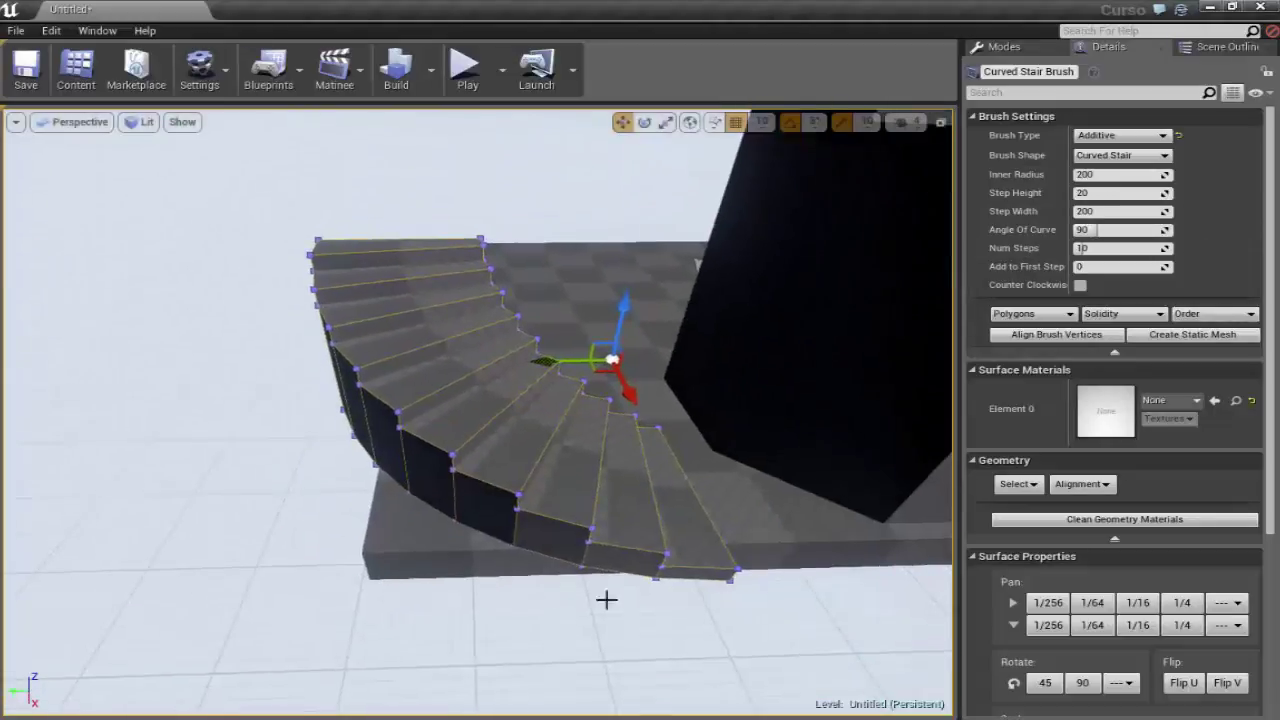
right_drag(697, 264, 697, 224)
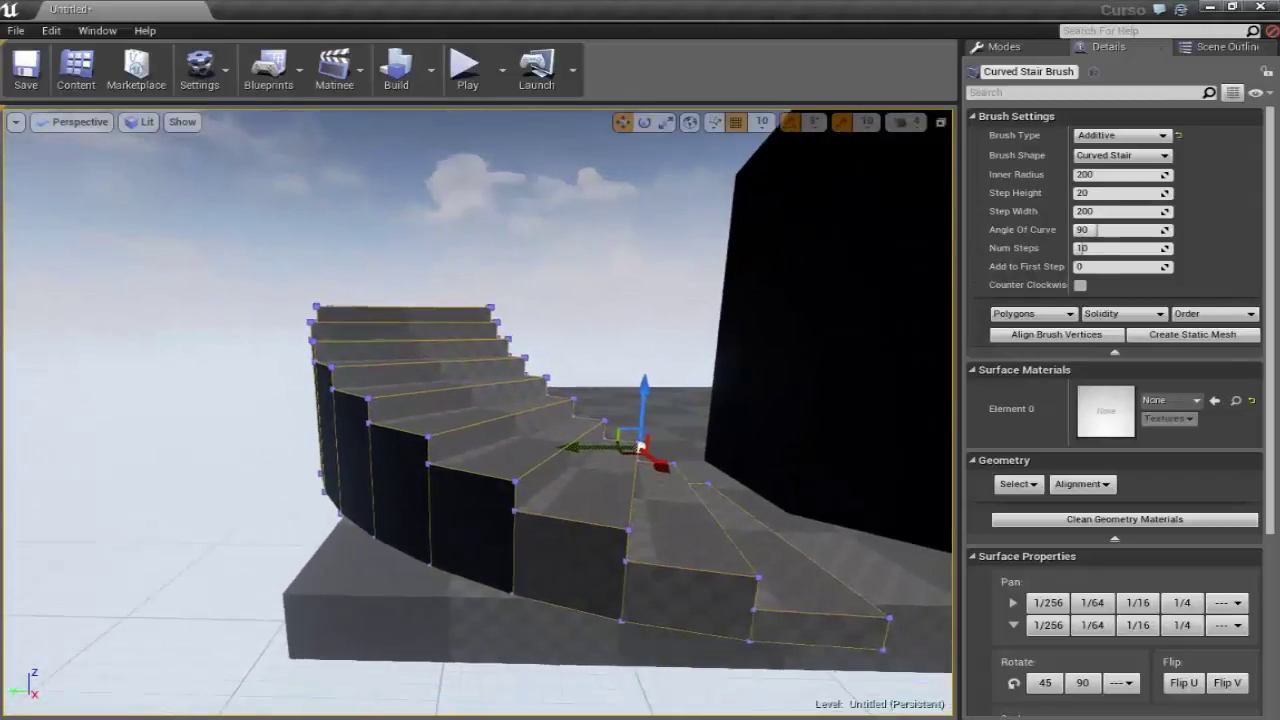
right_drag(563, 386, 563, 350)
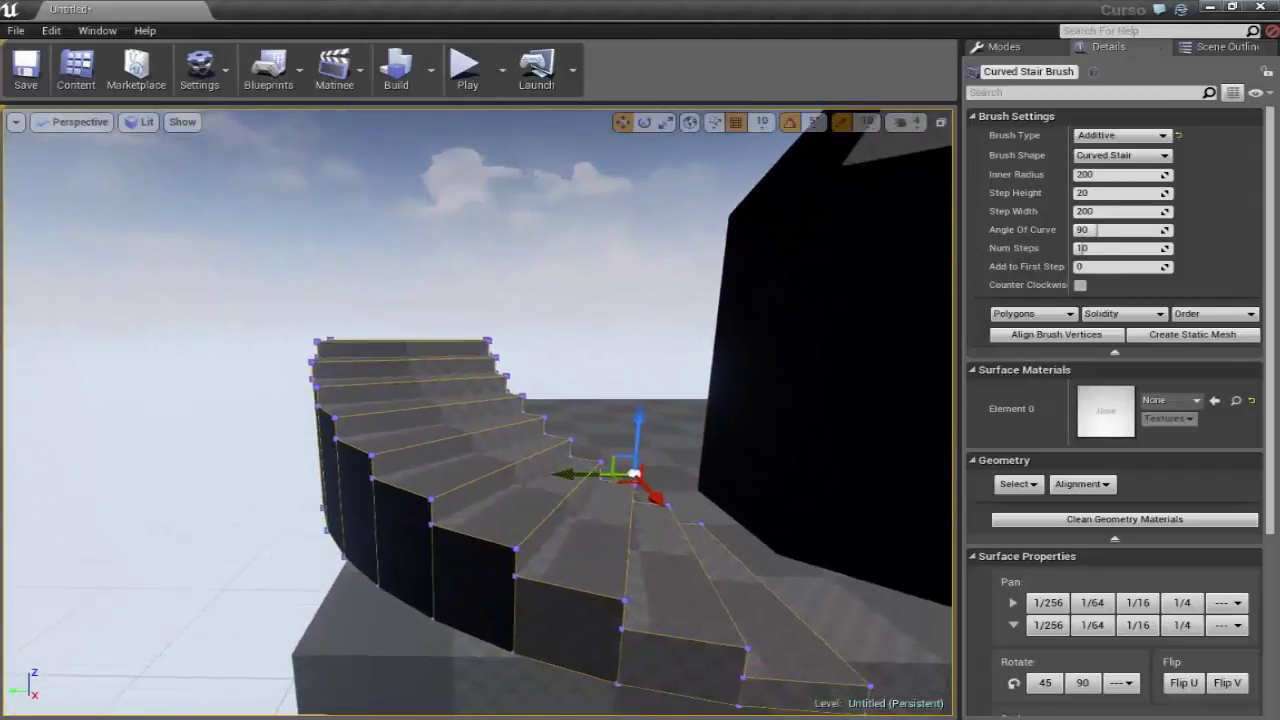
click(1027, 52)
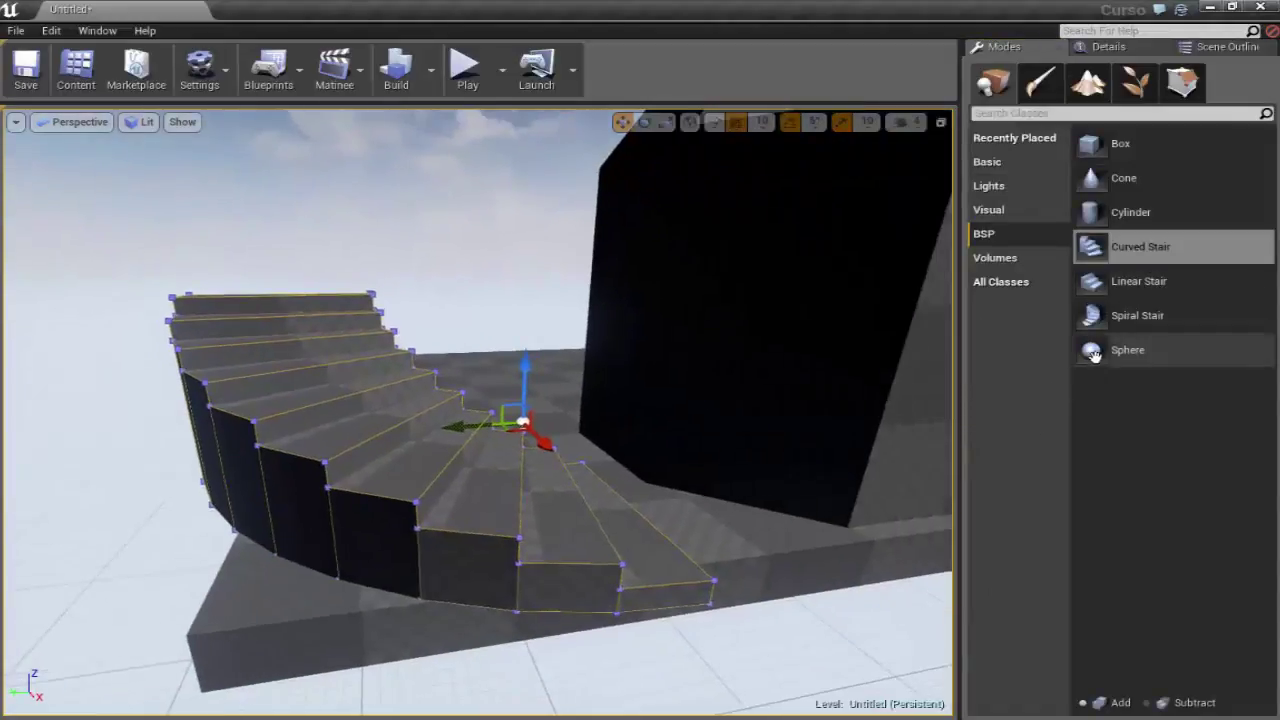
Place a radius 256 Sphere brush and move it beside the tower.
drag(1094, 355, 486, 309)
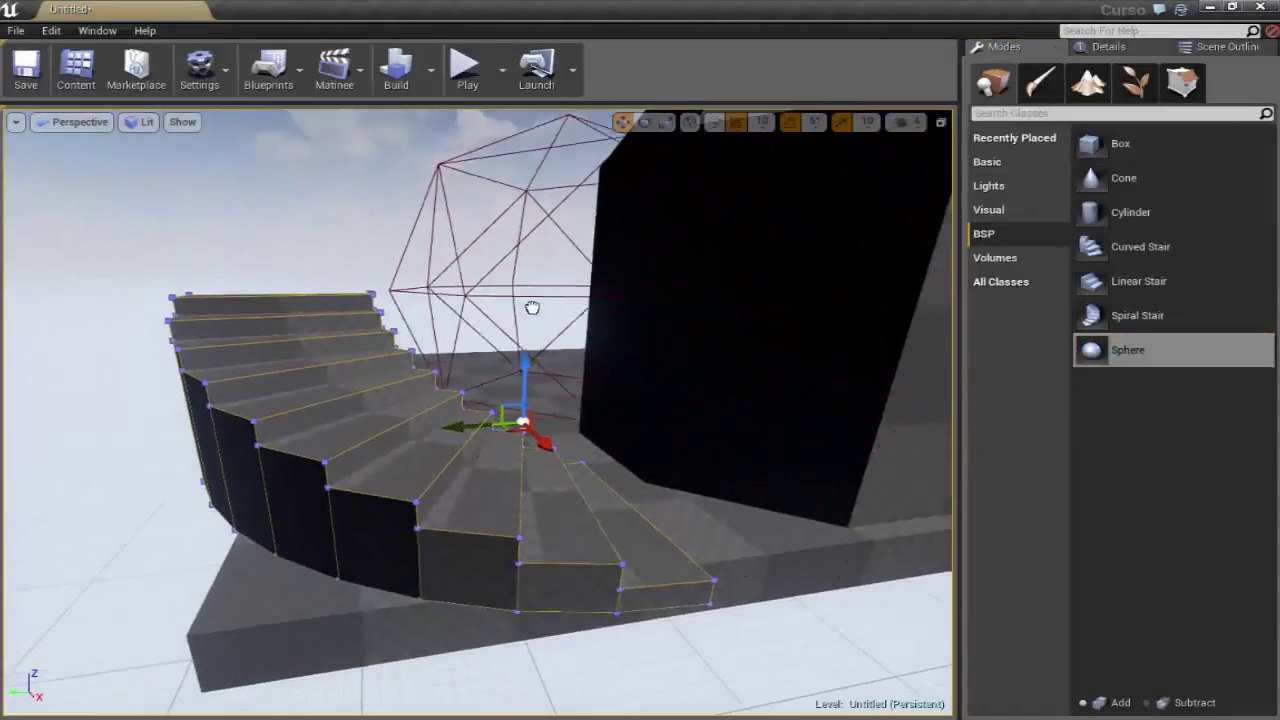
right_drag(591, 397, 680, 378)
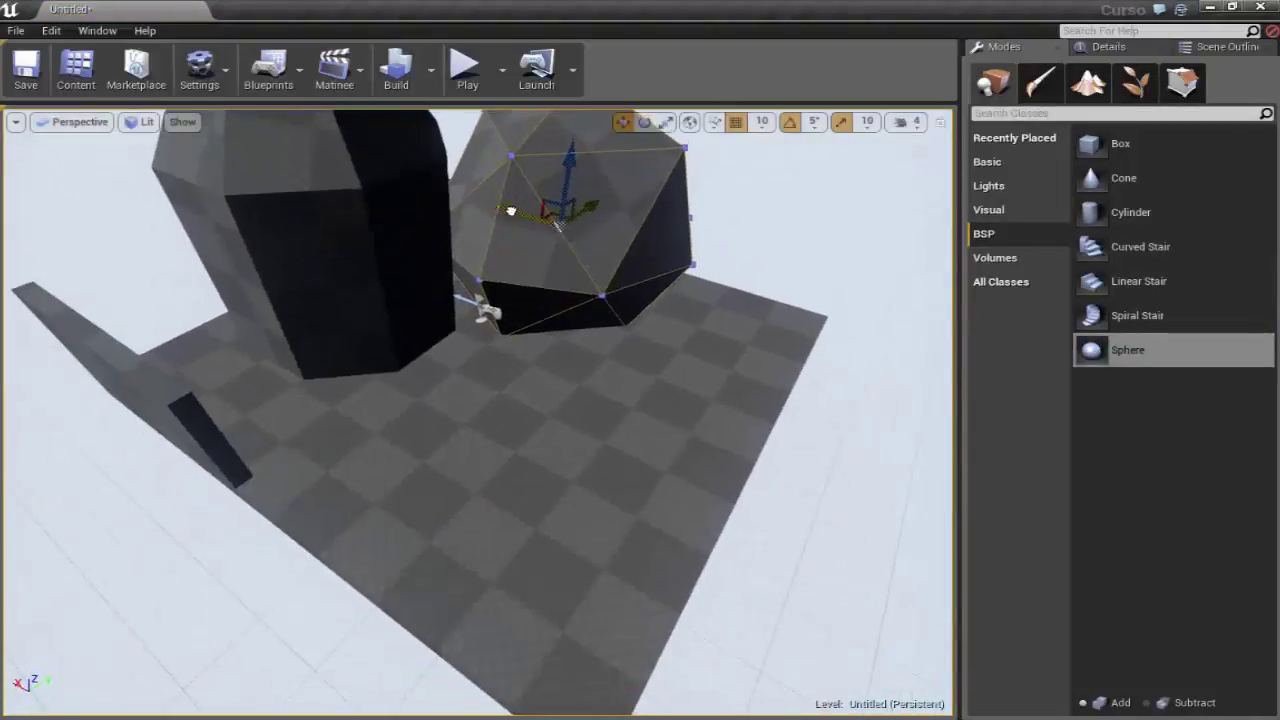
drag(510, 211, 671, 240)
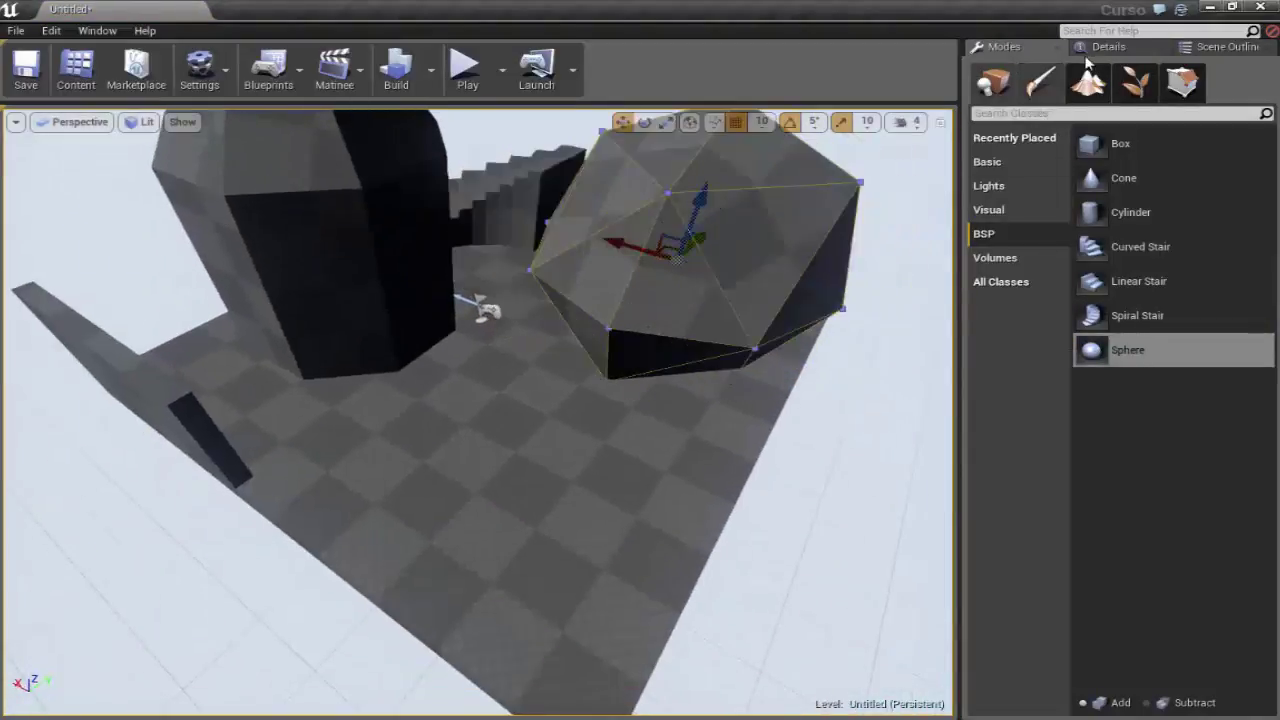
Adjust the sphere's Tessellation in Details, entering 3, then select the thin box wall.
click(1100, 47)
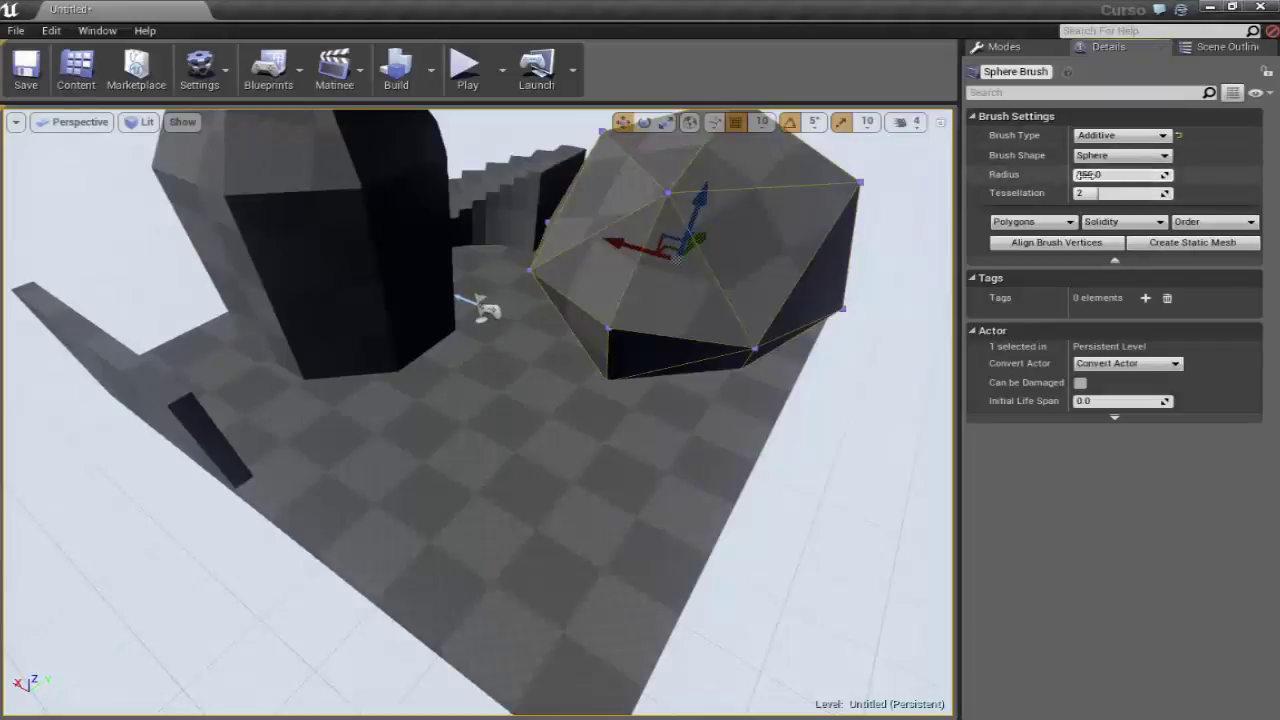
right_drag(714, 294, 680, 330)
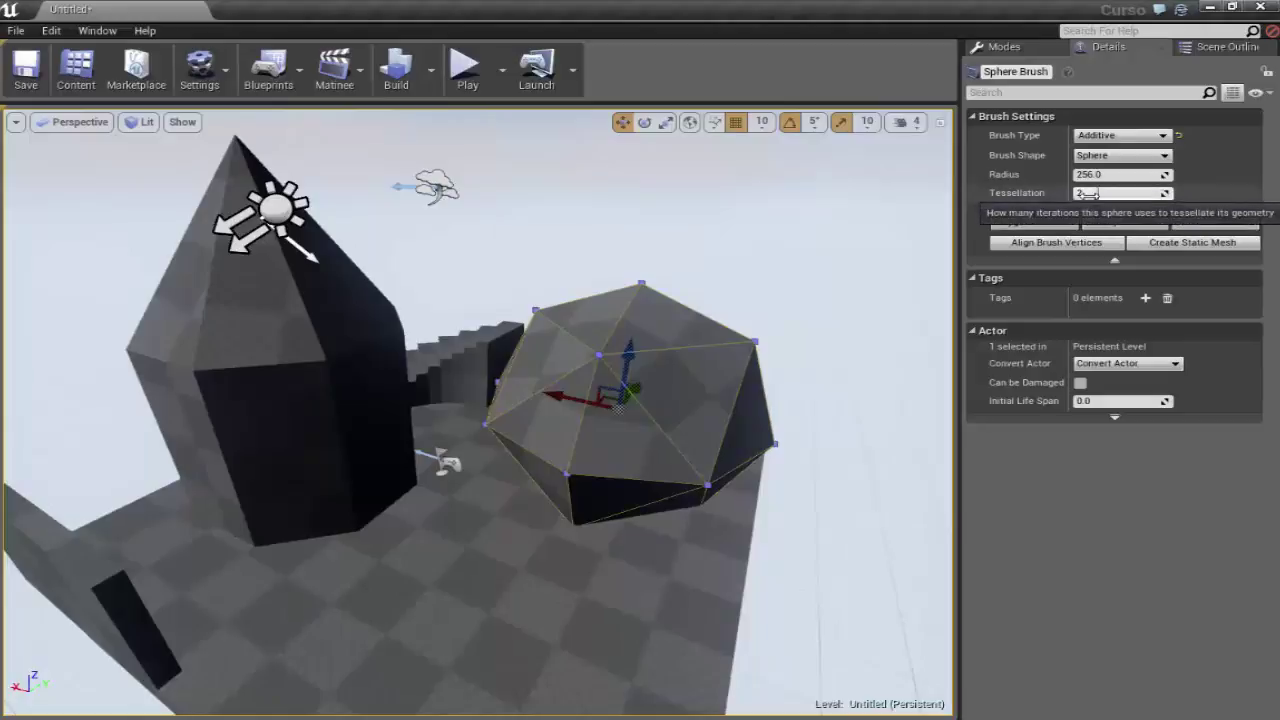
text(3)
key(Return)
drag(1120, 193, 1108, 193)
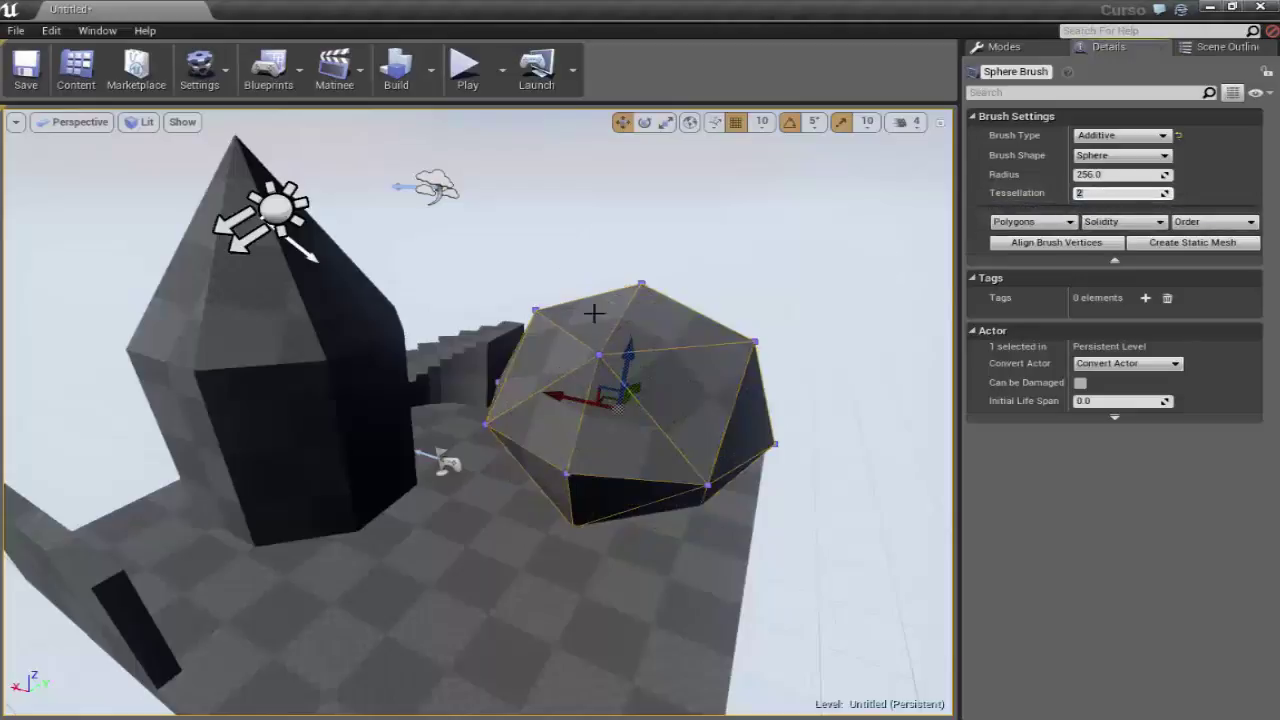
mouse_move(727, 344)
right_down()
mouse_move(707, 397)
mouse_move(637, 417)
right_up()
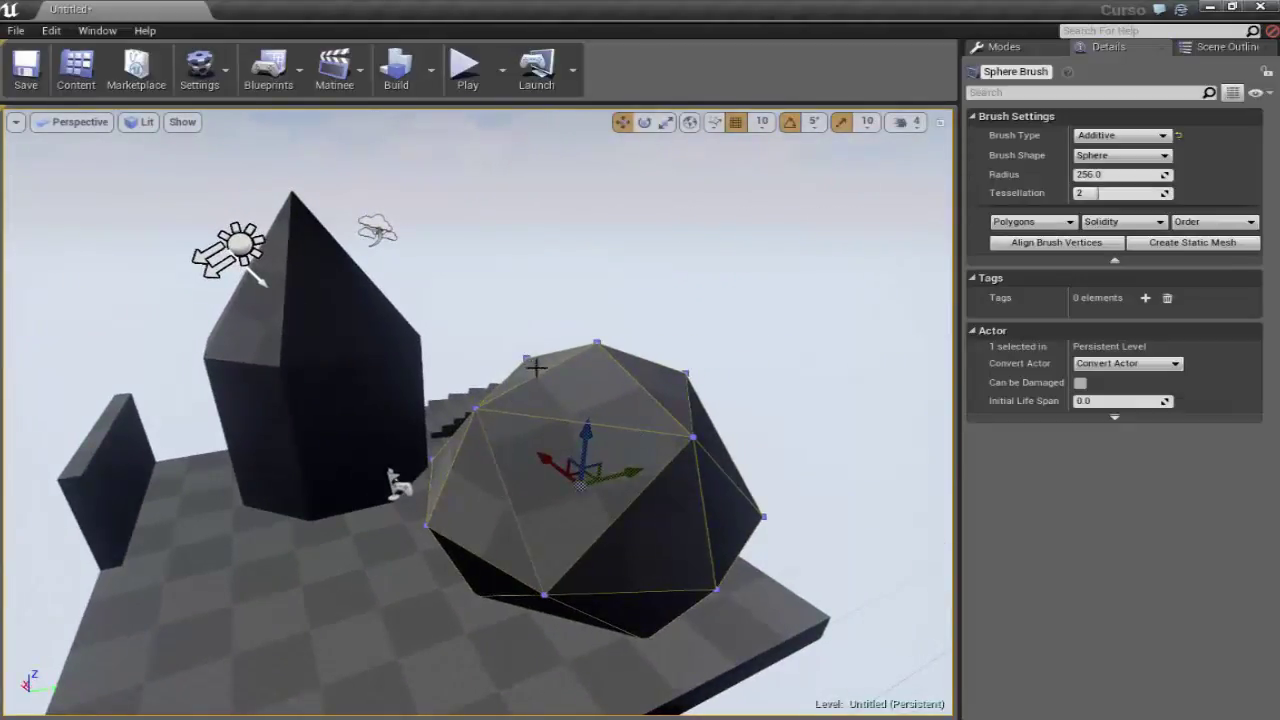
right_drag(536, 368, 543, 358)
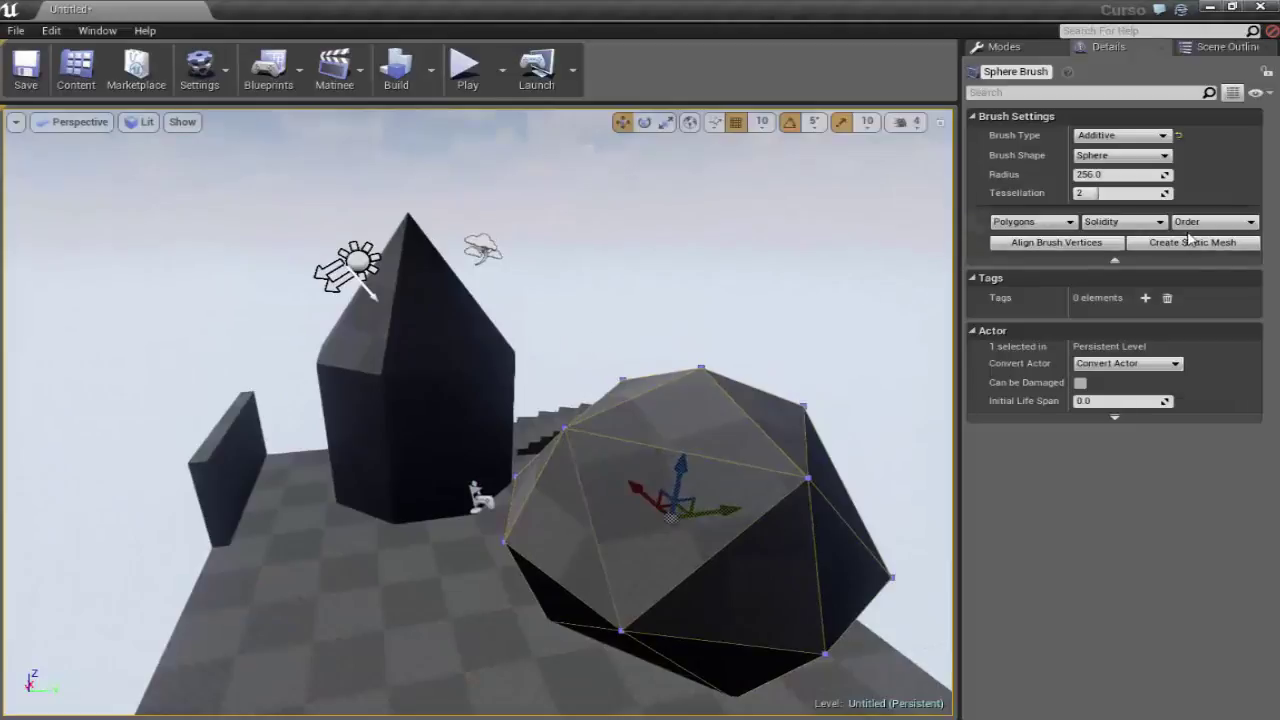
click(225, 461)
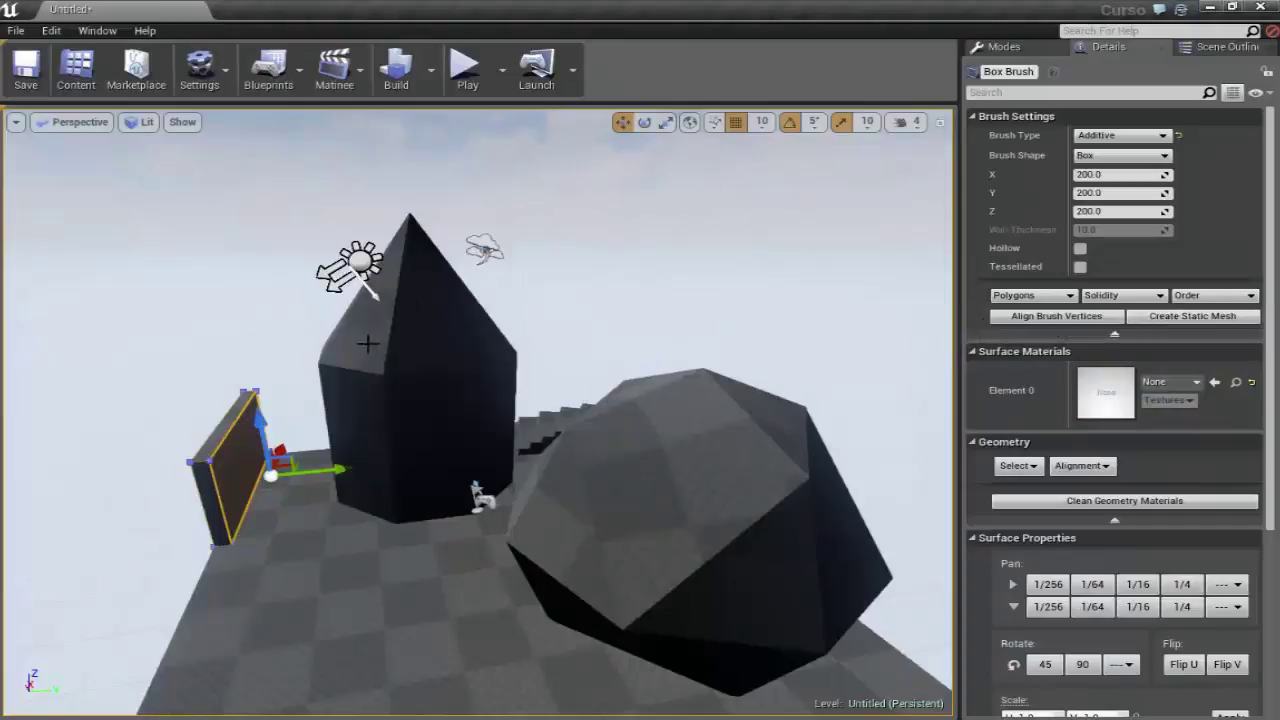
click(72, 68)
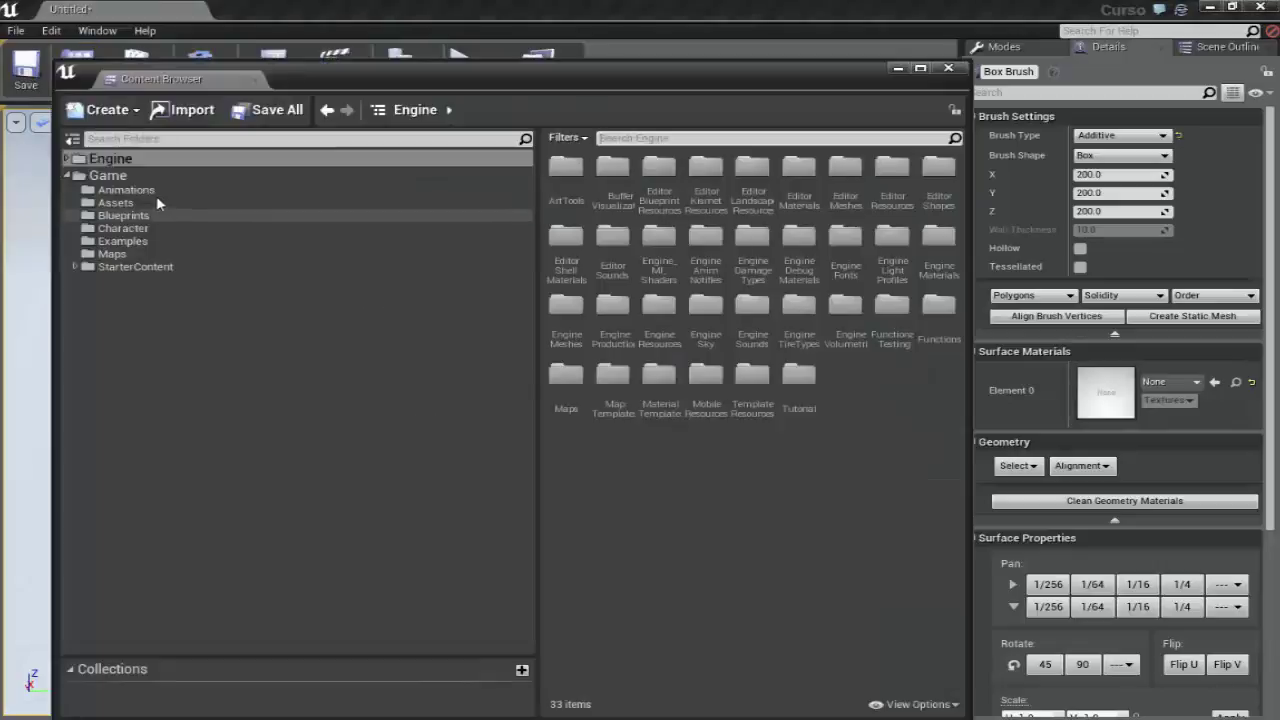
drag(288, 90, 298, 100)
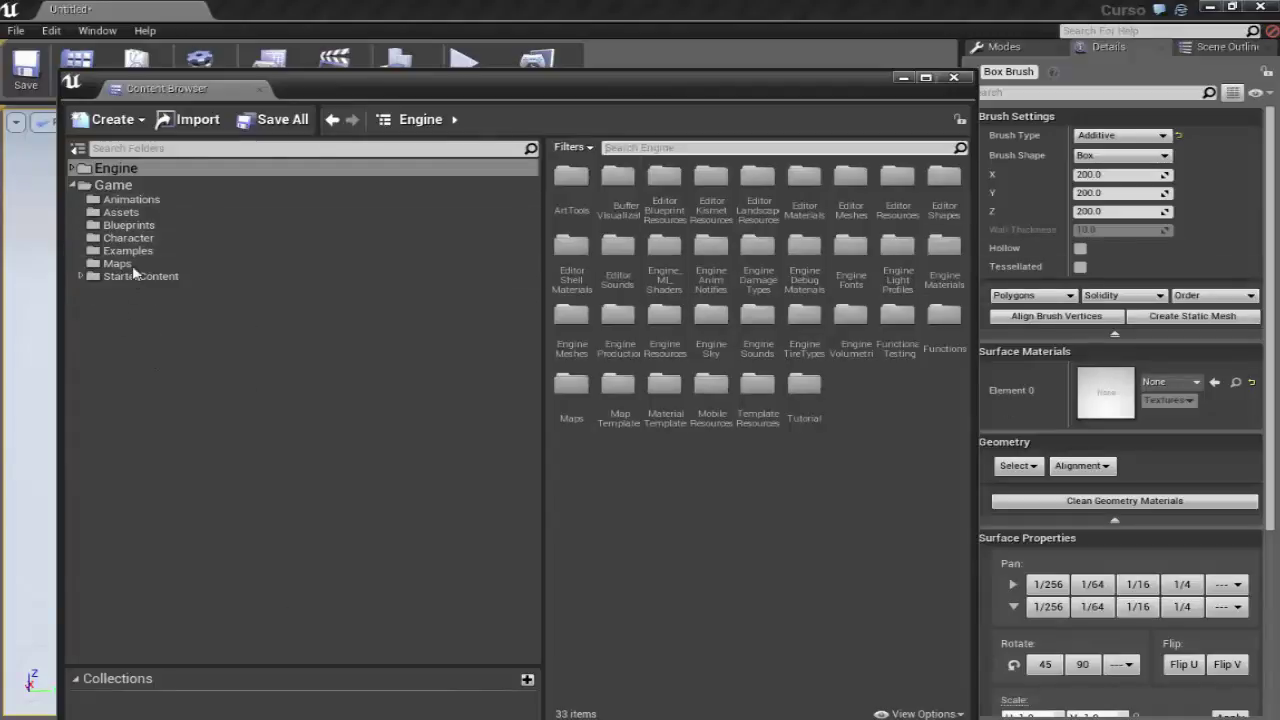
drag(804, 83, 754, 117)
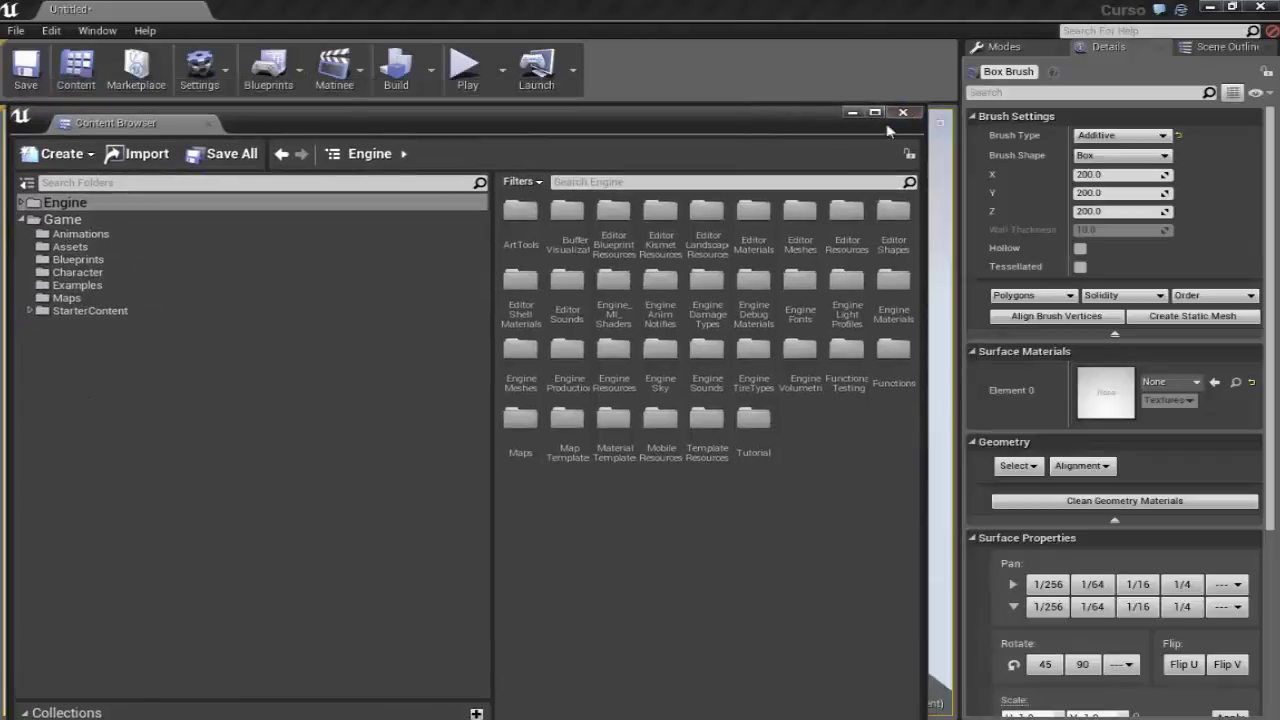
click(902, 111)
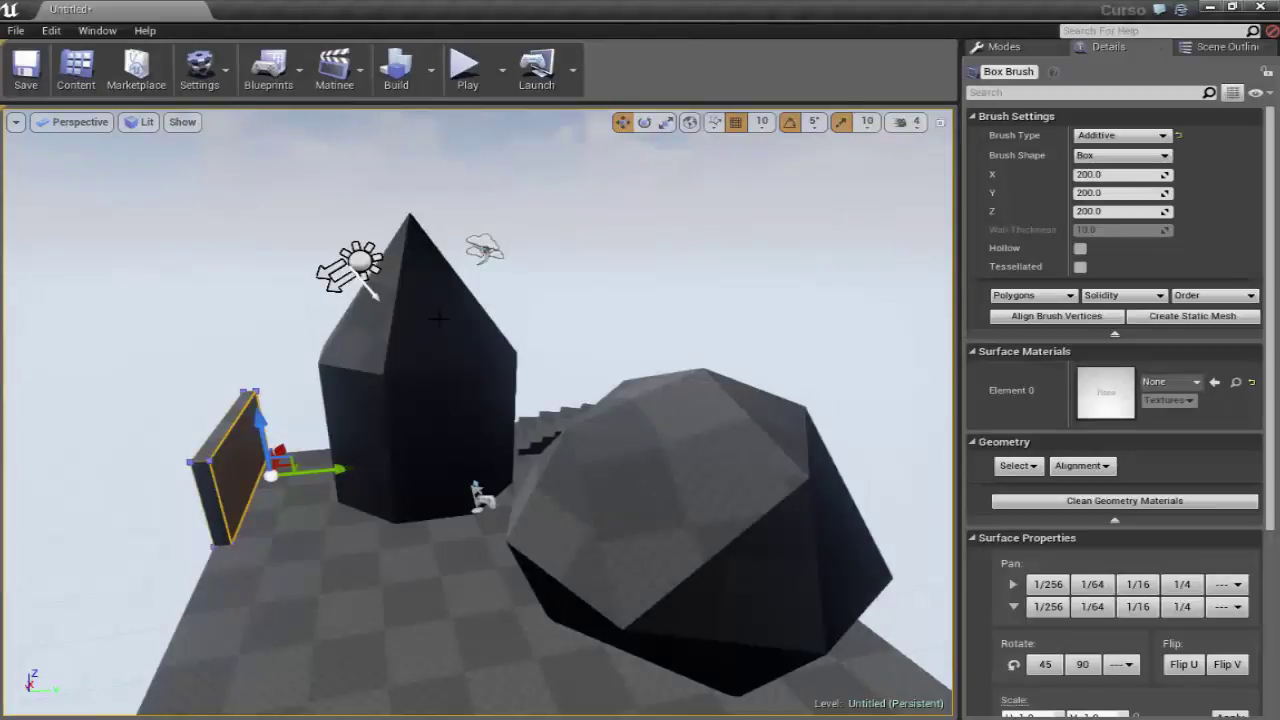
mouse_move(400, 365)
mouse_down()
mouse_move(411, 349)
mouse_move(411, 400)
mouse_up()
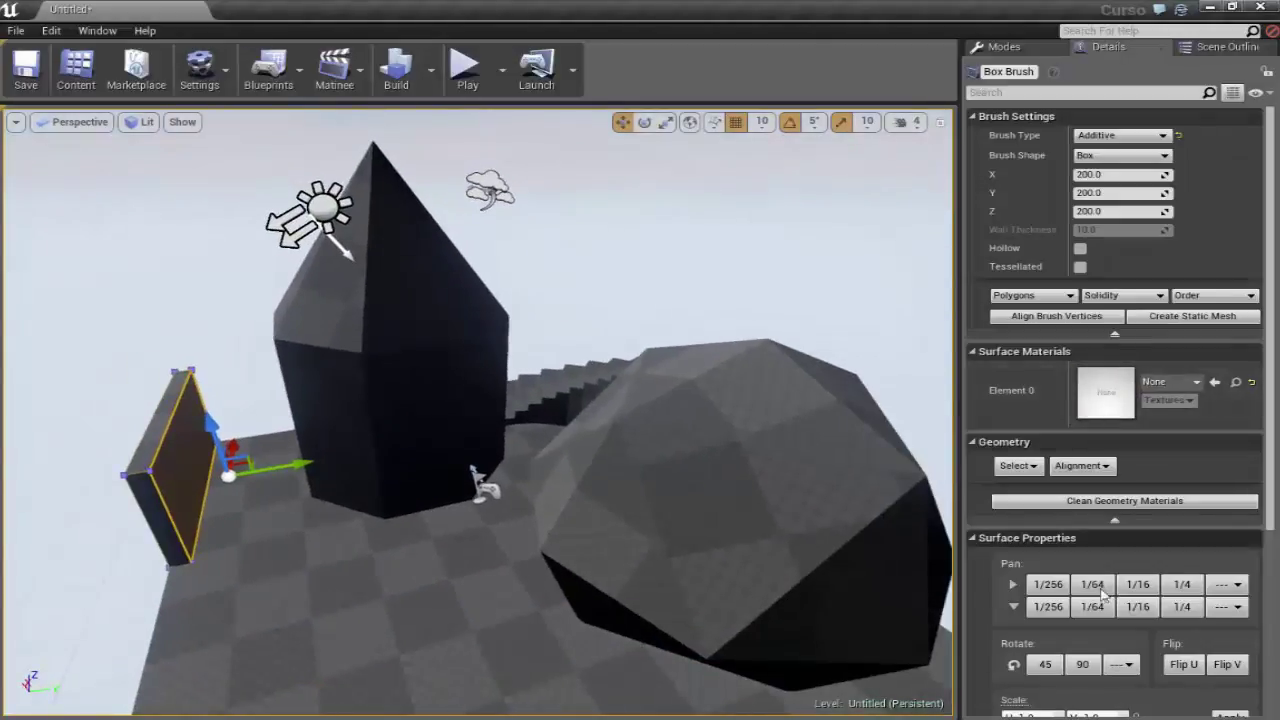
scroll(1105, 582, down, 2)
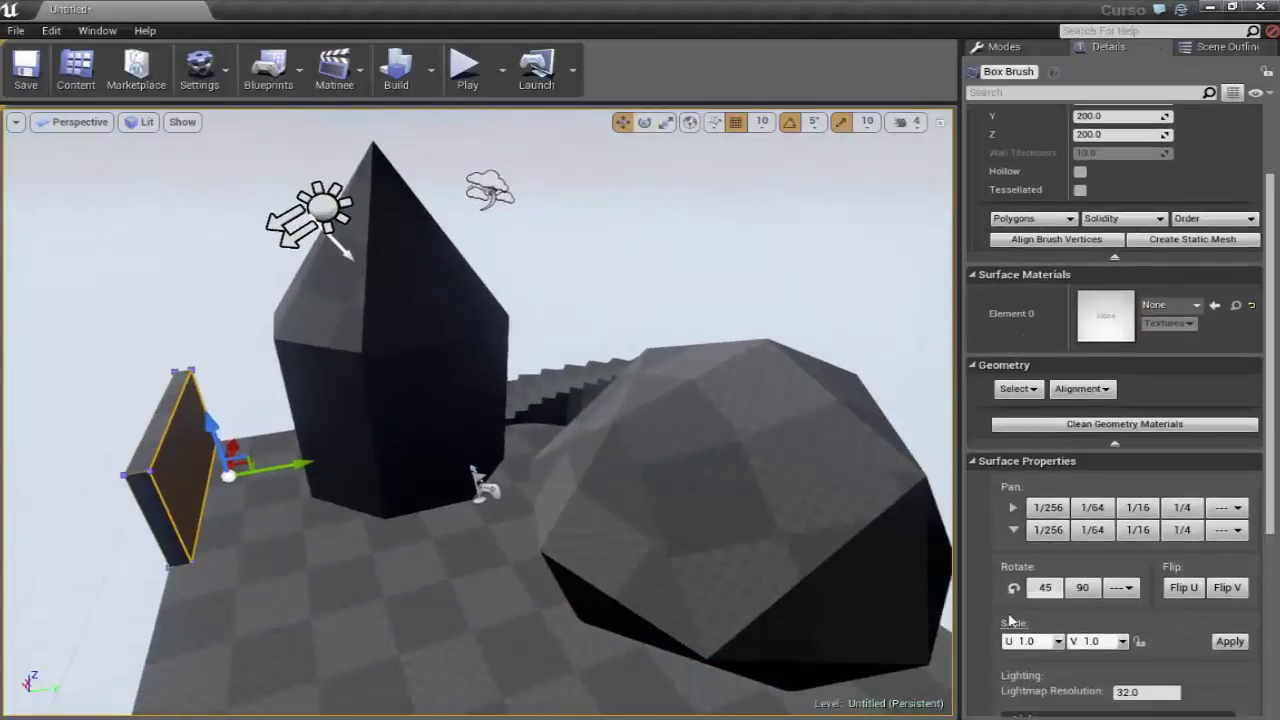
scroll(1076, 530, down, 2)
scroll(1112, 352, down, 3)
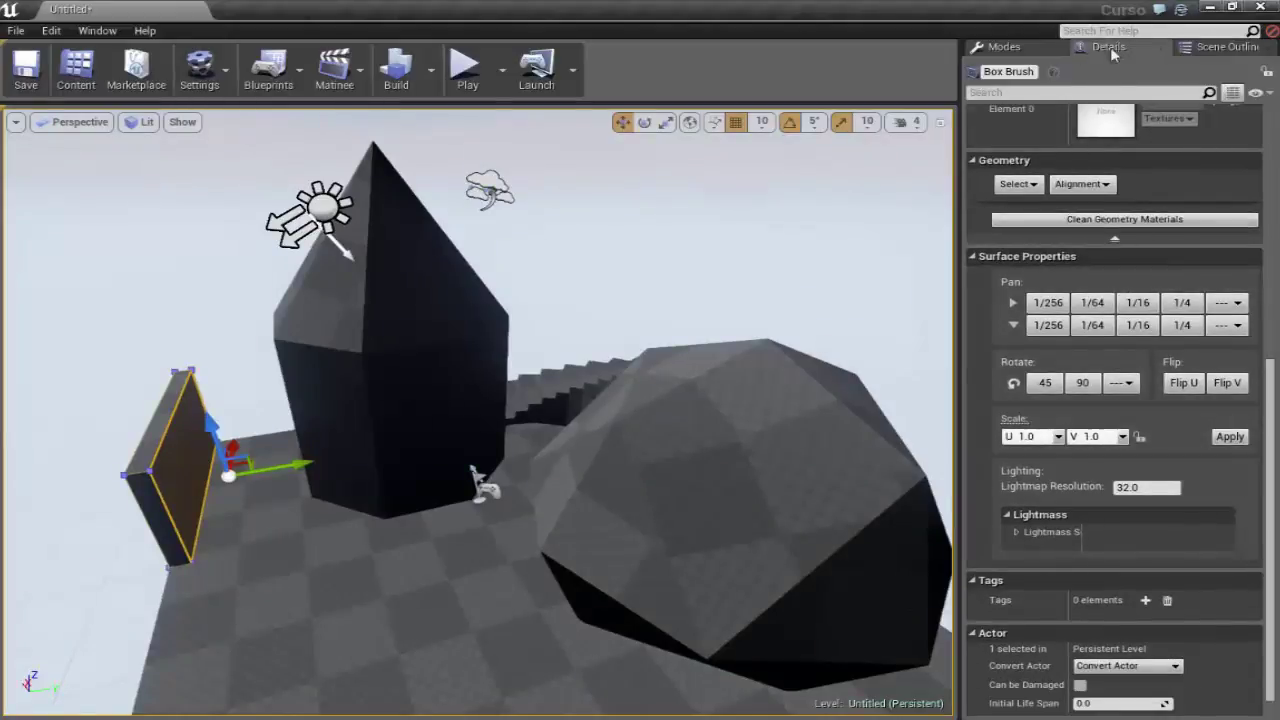
scroll(1055, 322, down, 1)
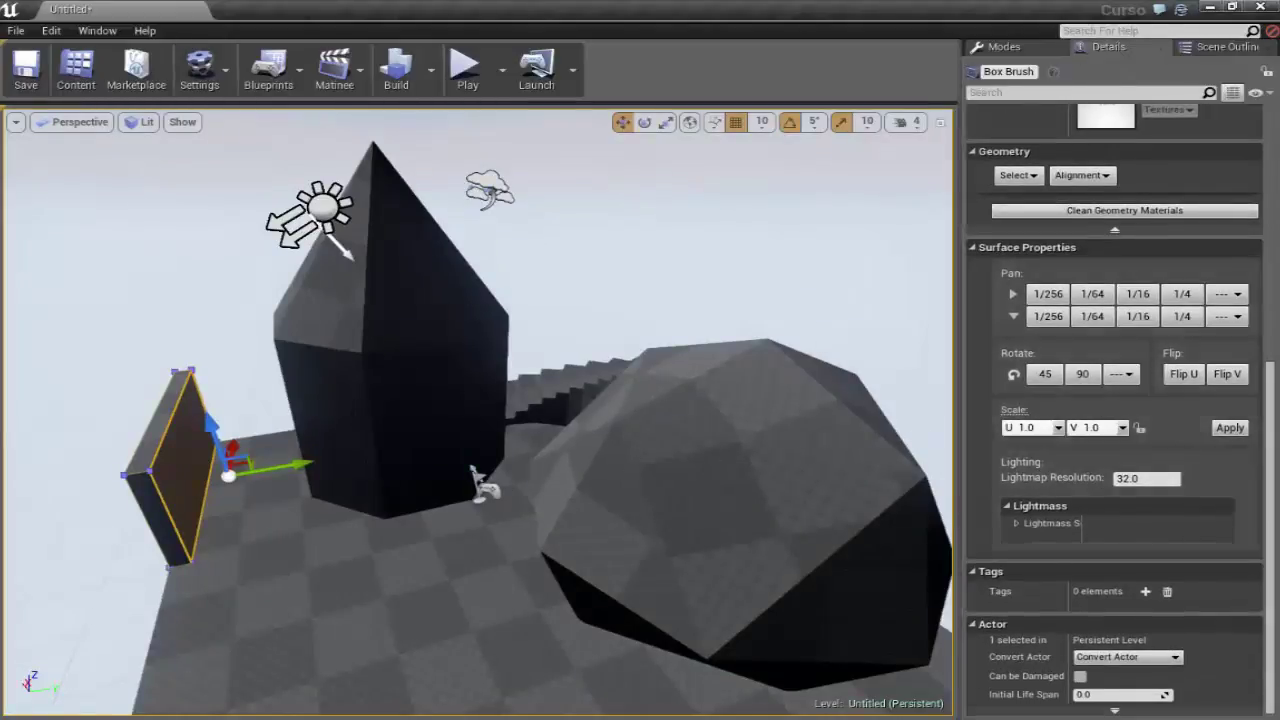
scroll(589, 434, down, 2)
scroll(589, 434, down, 2)
scroll(589, 434, down, 2)
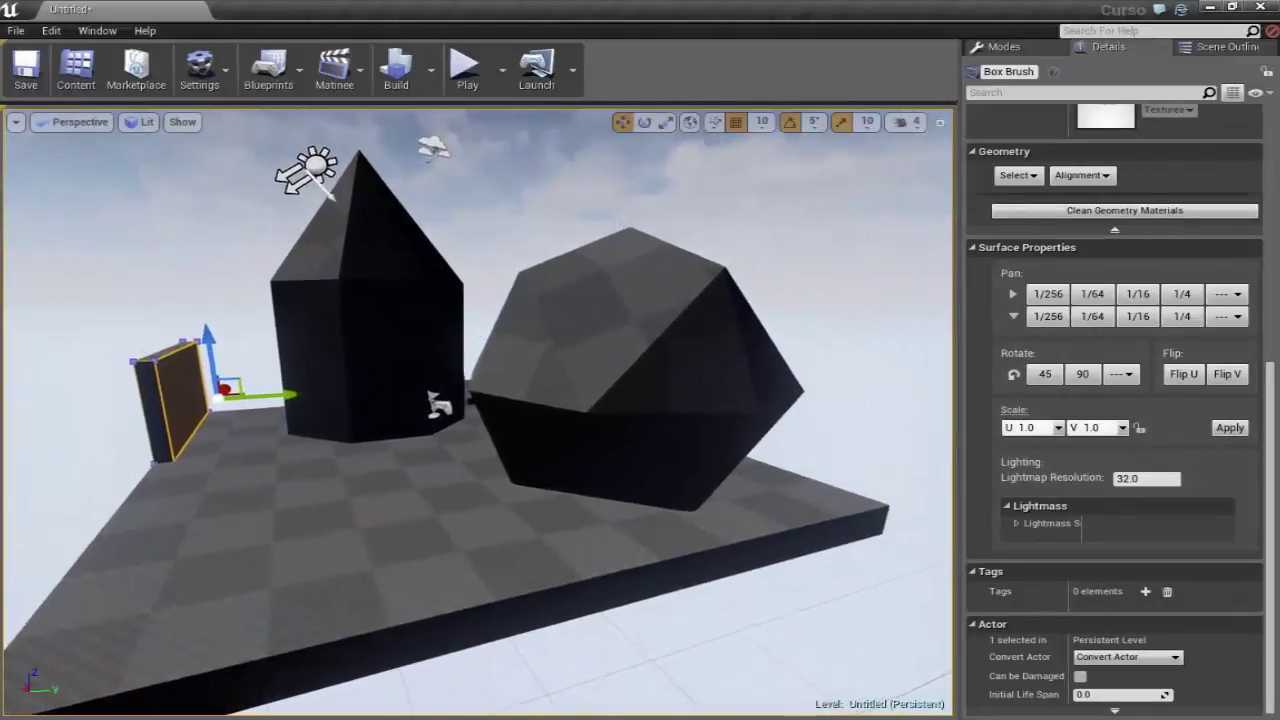